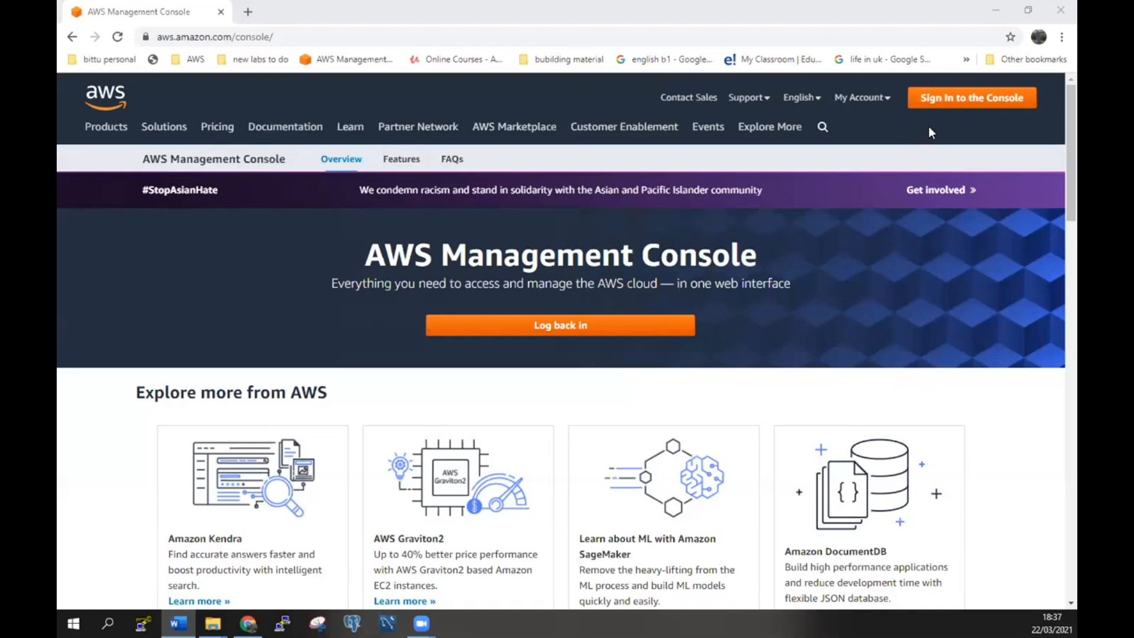
# Sign back in as the root user with the saved password to reach the console home.
pyautogui.click(617, 334)
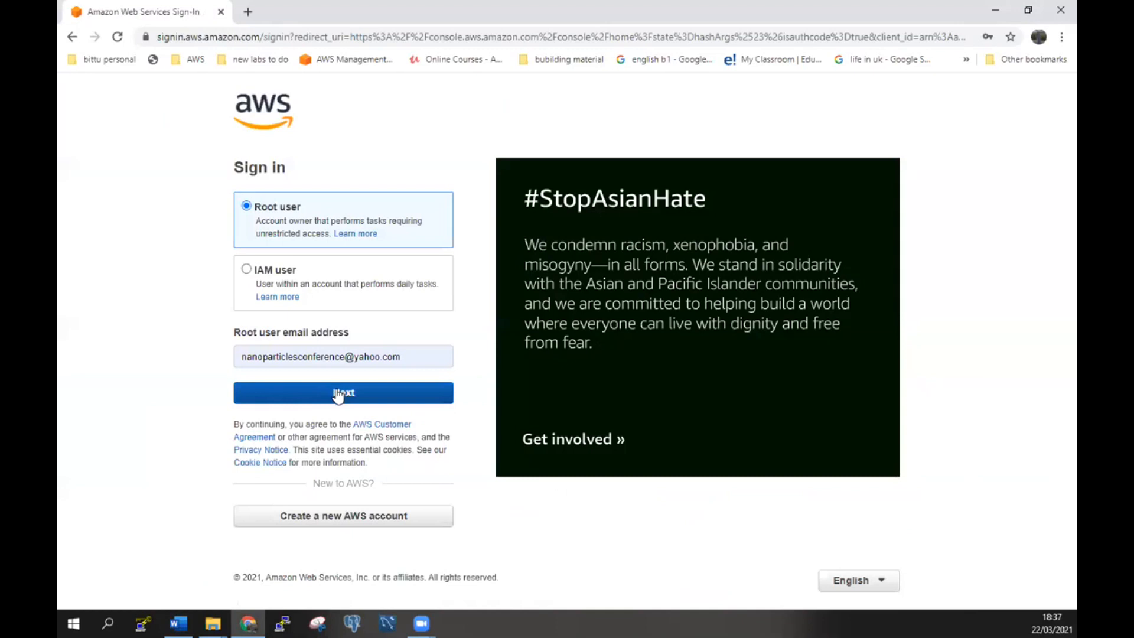
pyautogui.click(338, 394)
pyautogui.click(290, 247)
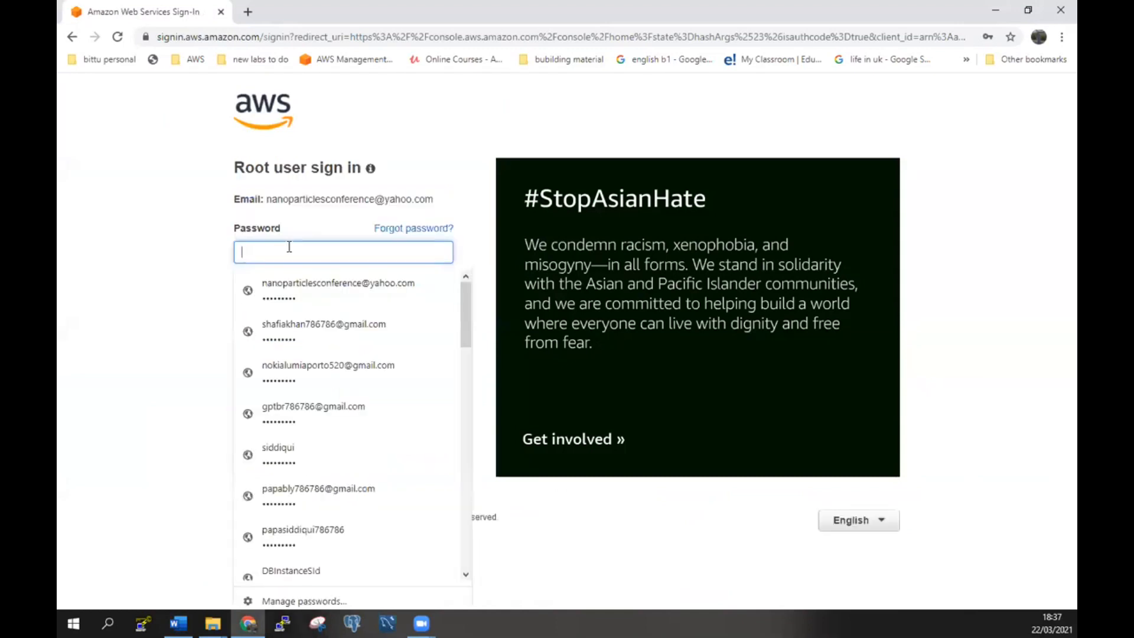
pyautogui.click(282, 282)
pyautogui.click(317, 294)
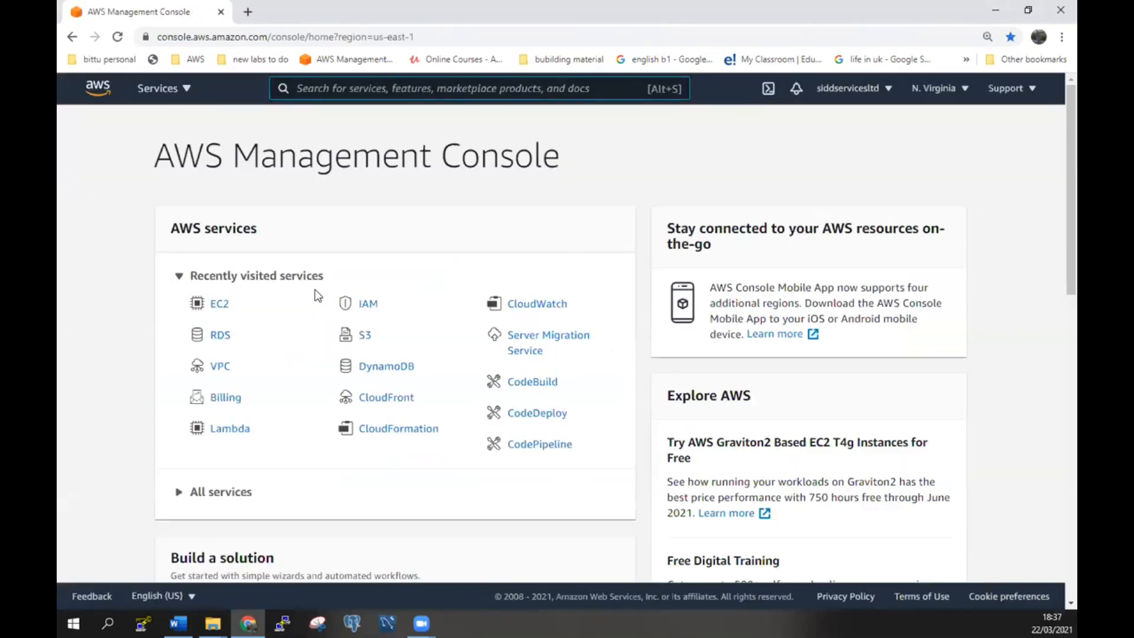
# Inspect the default VPC's internet gateway, route table and its six subnets in the VPC console.
pyautogui.click(216, 371)
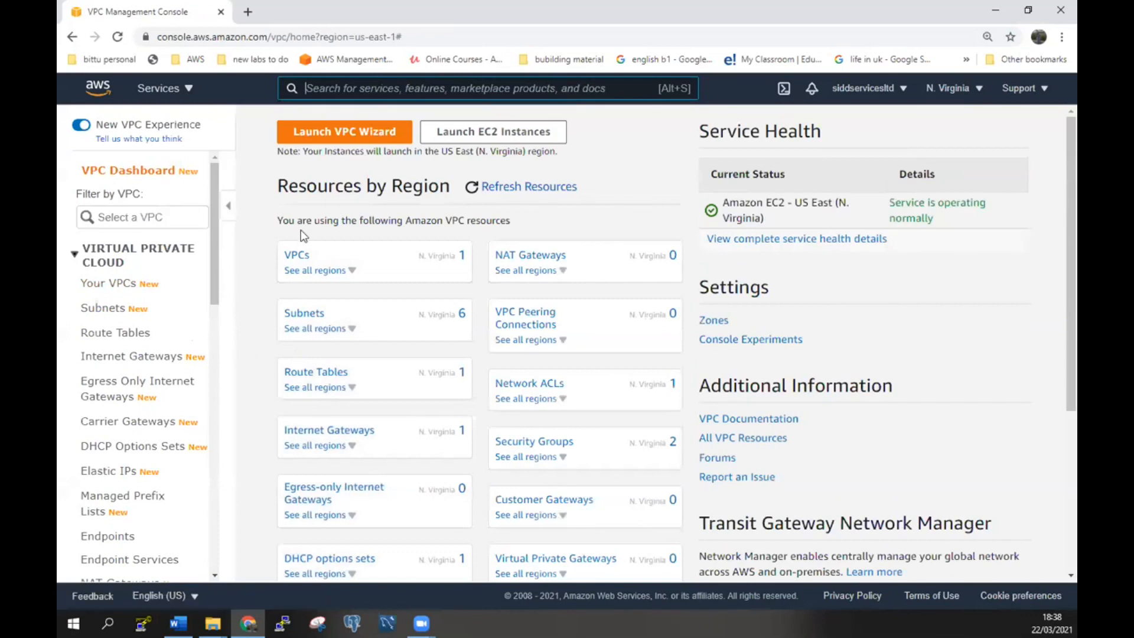
pyautogui.click(300, 255)
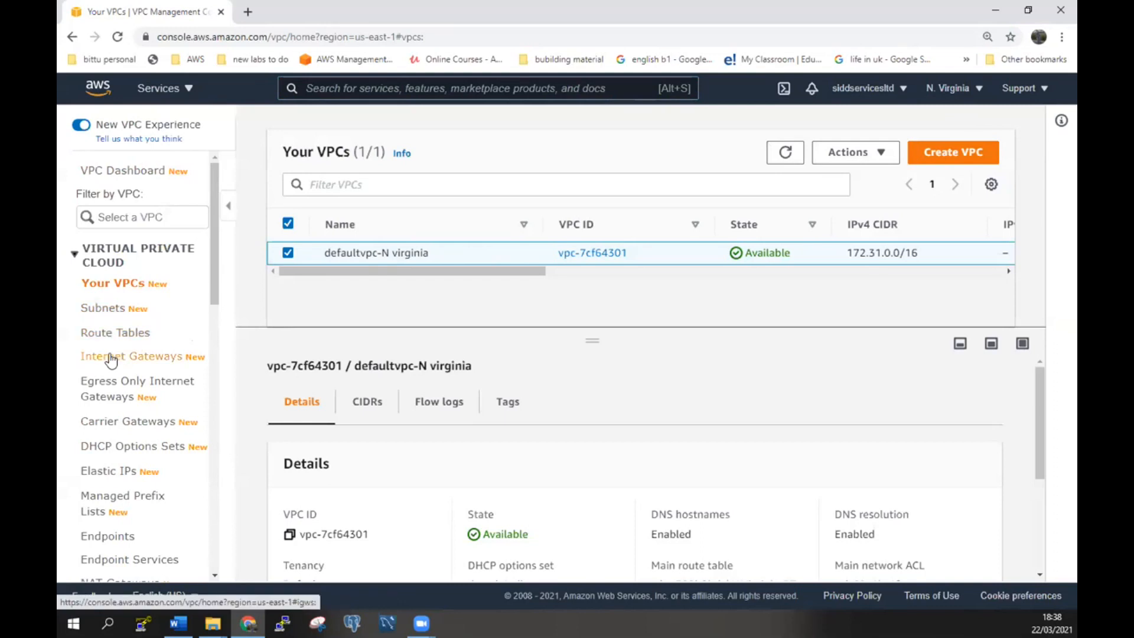
pyautogui.click(110, 360)
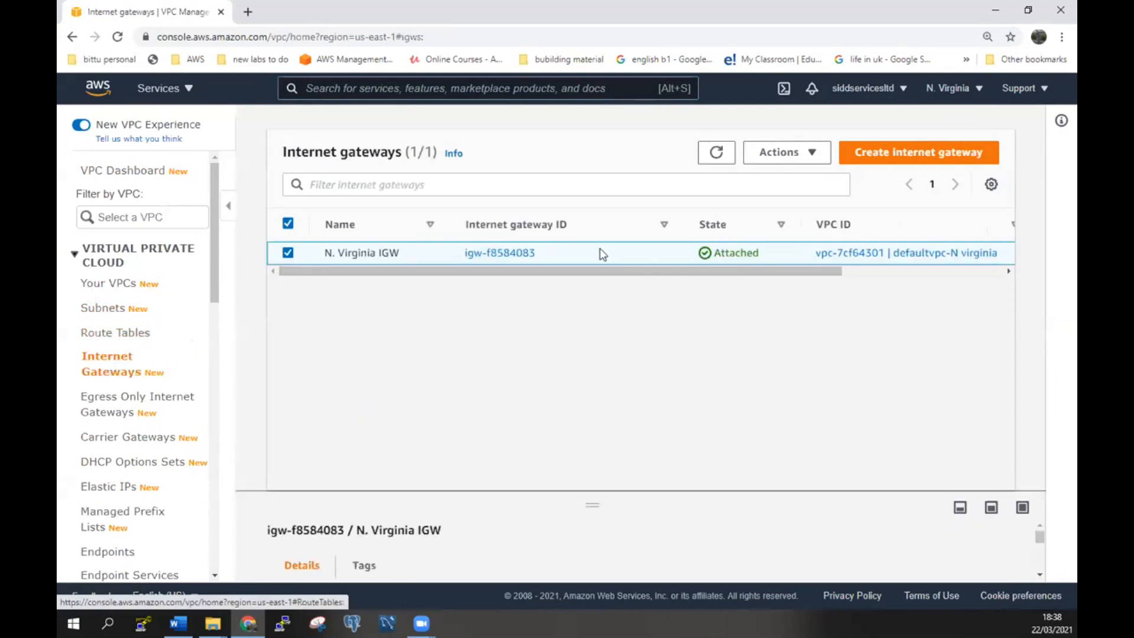
pyautogui.click(125, 334)
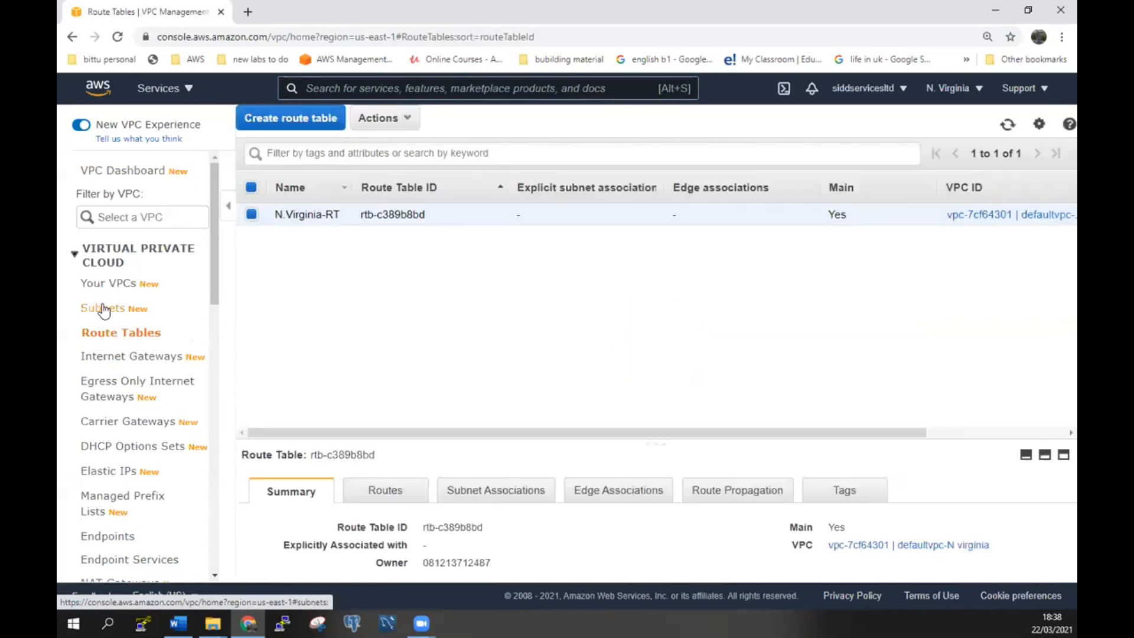
pyautogui.click(103, 310)
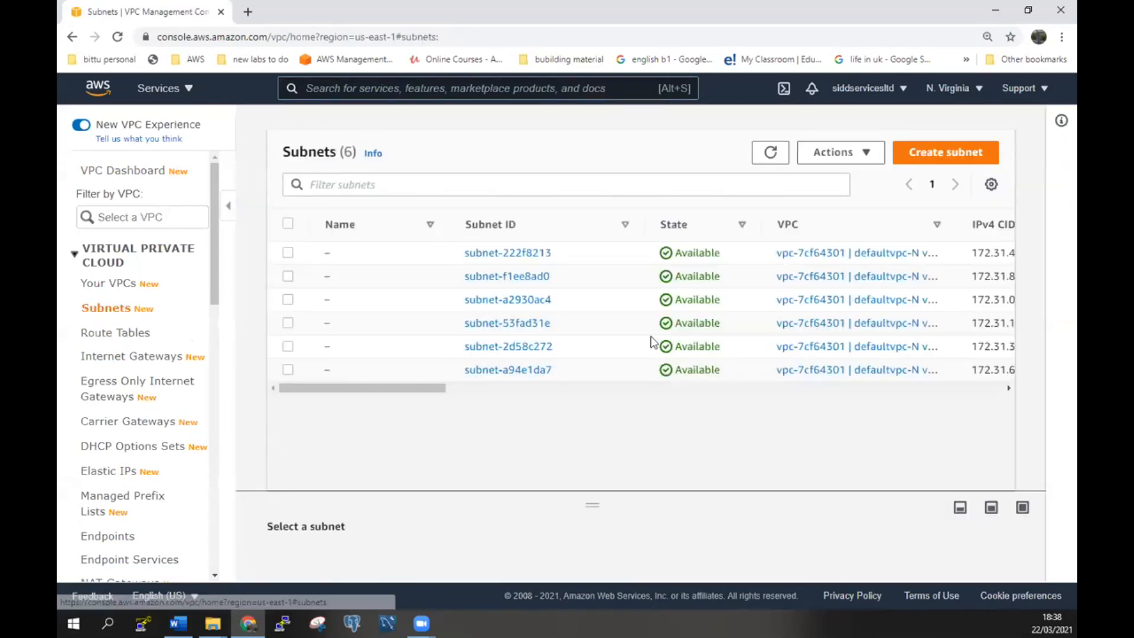
pyautogui.moveTo(418, 388); pyautogui.dragTo(335, 400)
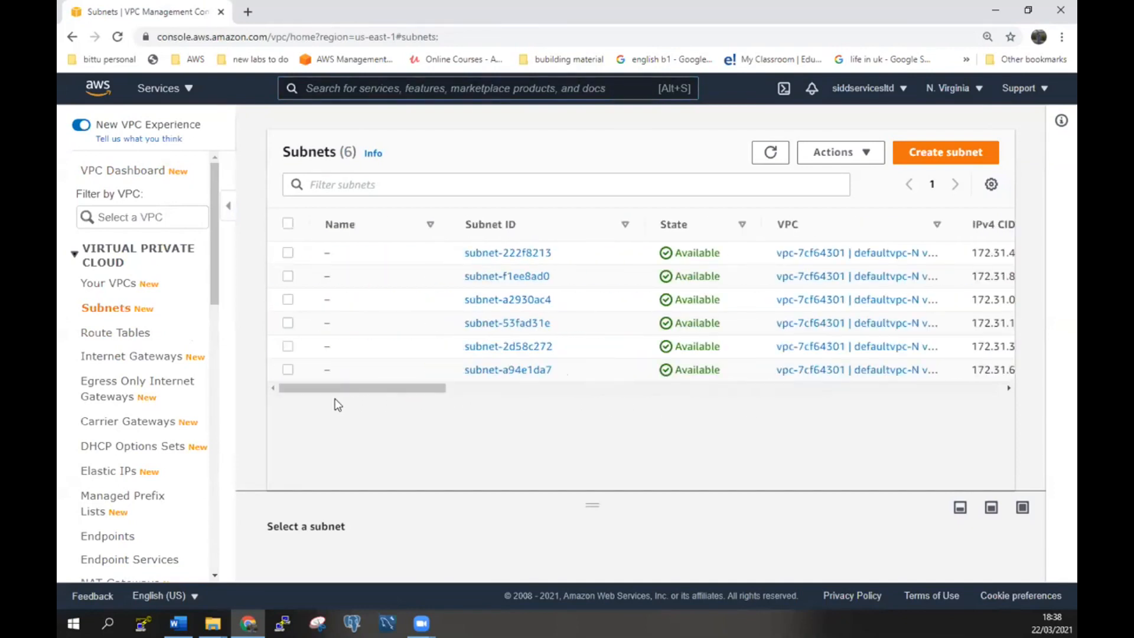
# Go to RDS and list the existing databases database-1 and mysql3.
pyautogui.click(160, 90)
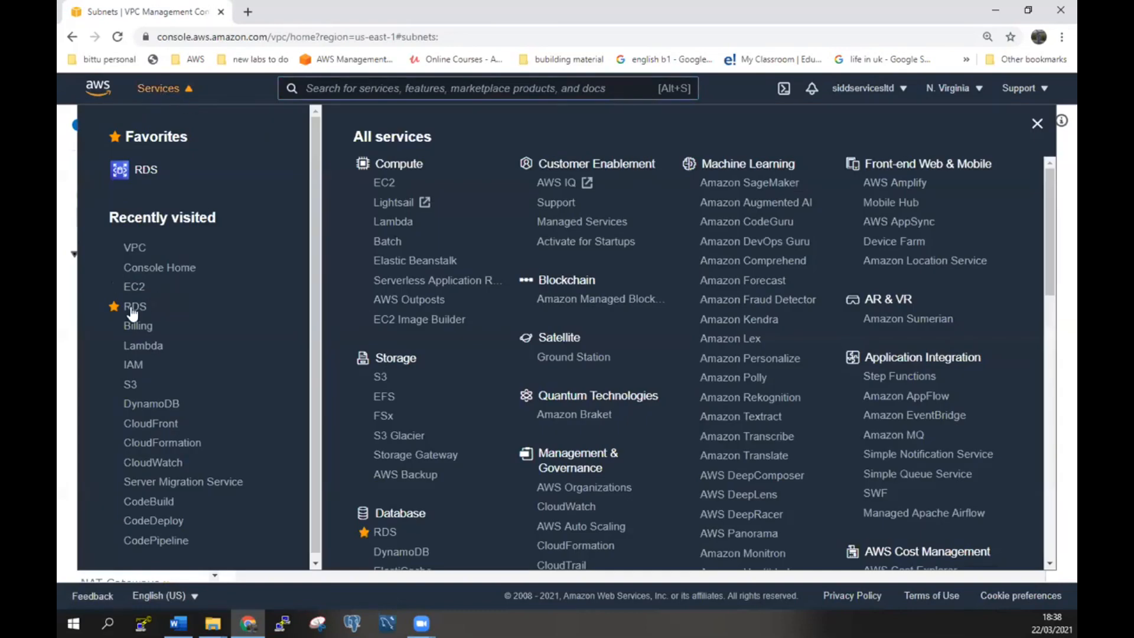
pyautogui.click(134, 307)
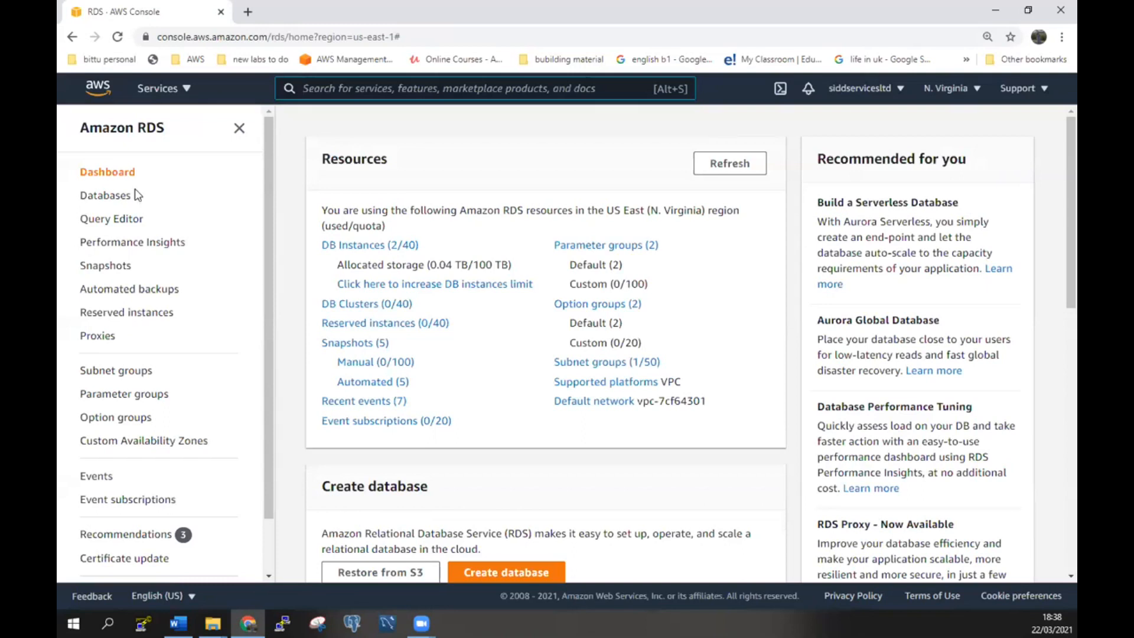
pyautogui.click(110, 199)
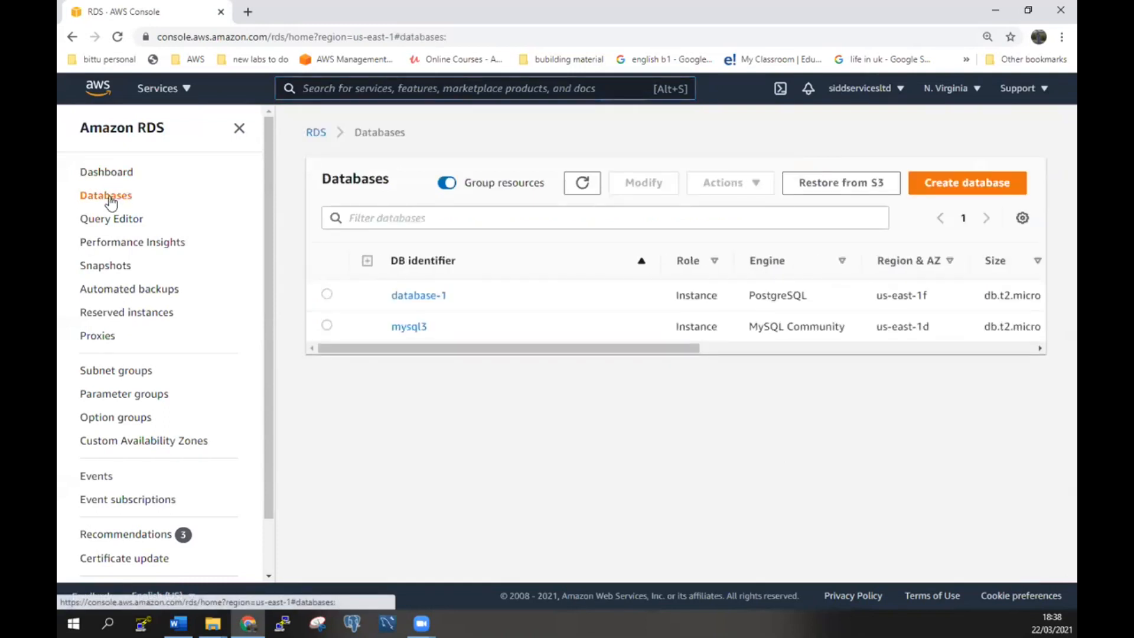
# Start a Standard create database and select the MySQL engine.
pyautogui.click(964, 186)
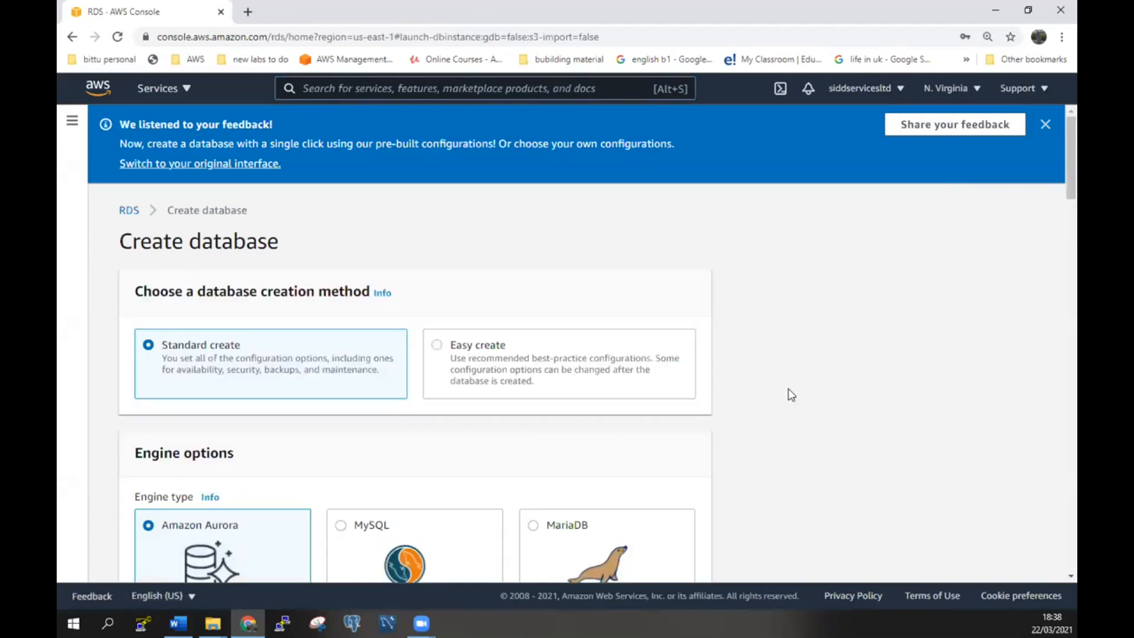
pyautogui.scroll(-2, 791, 395)
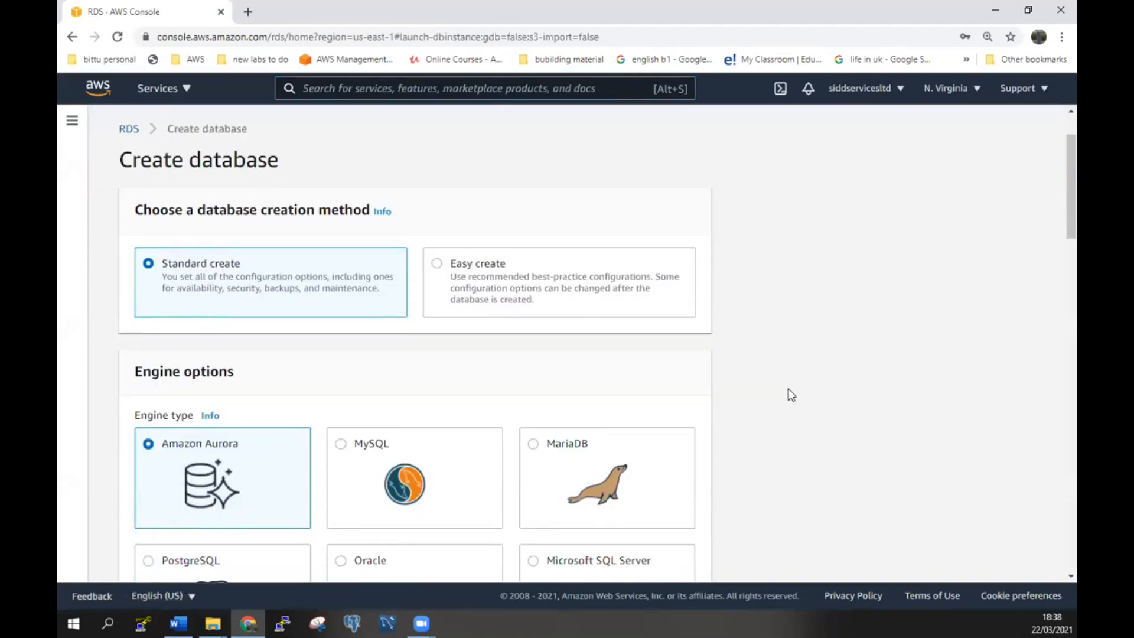
pyautogui.scroll(-1, 791, 395)
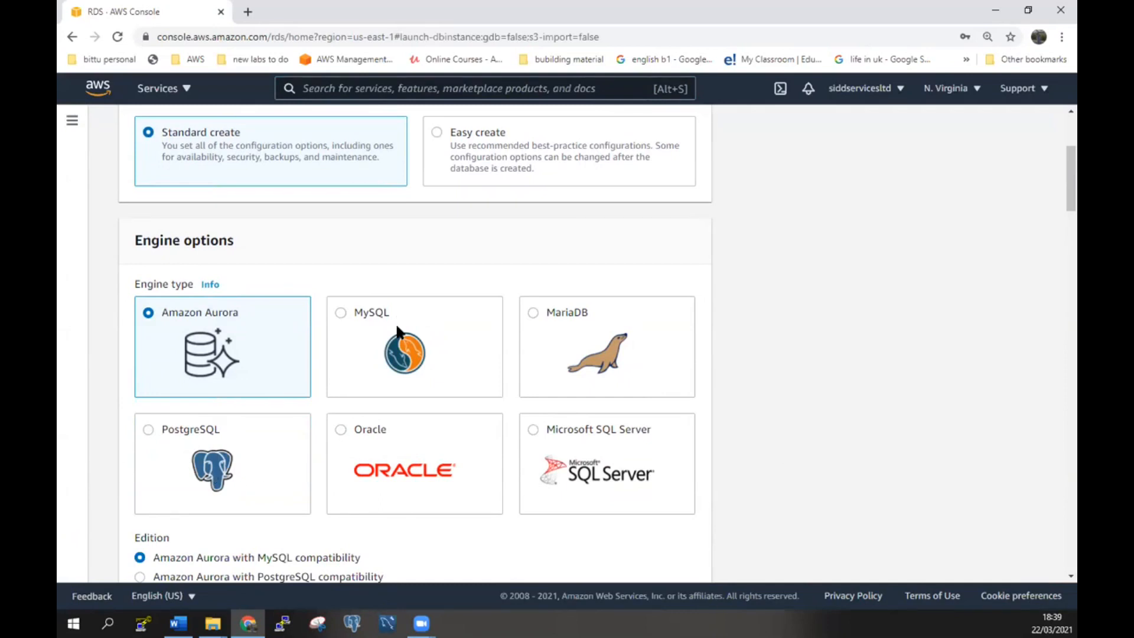
pyautogui.click(368, 333)
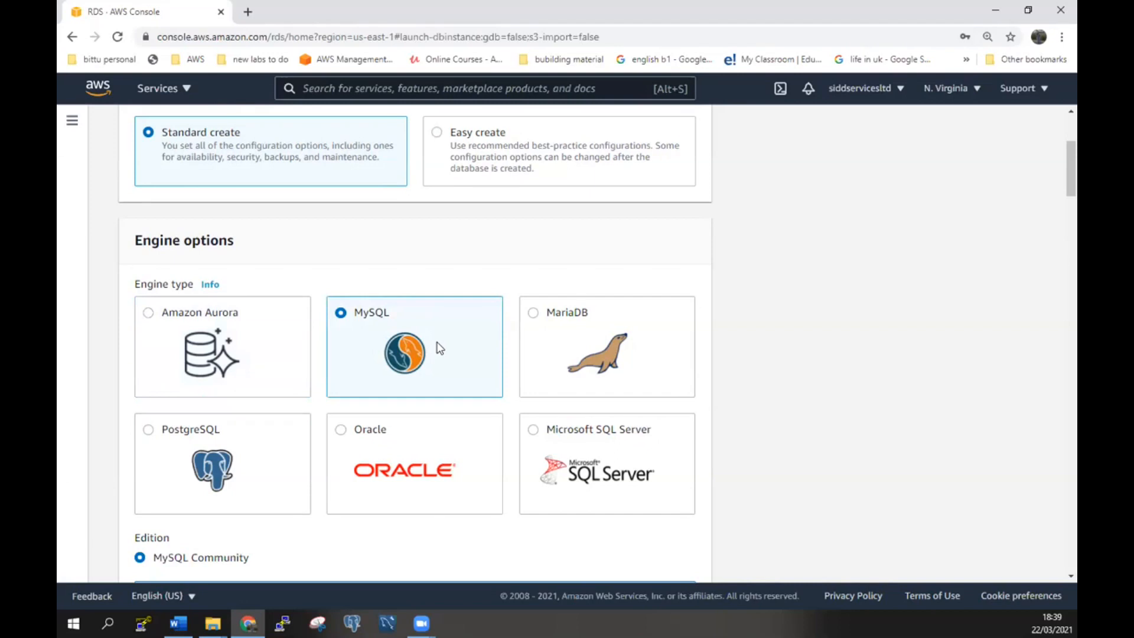
# Keep MySQL 8.0.20 and choose the Free tier template.
pyautogui.scroll(-2, 440, 349)
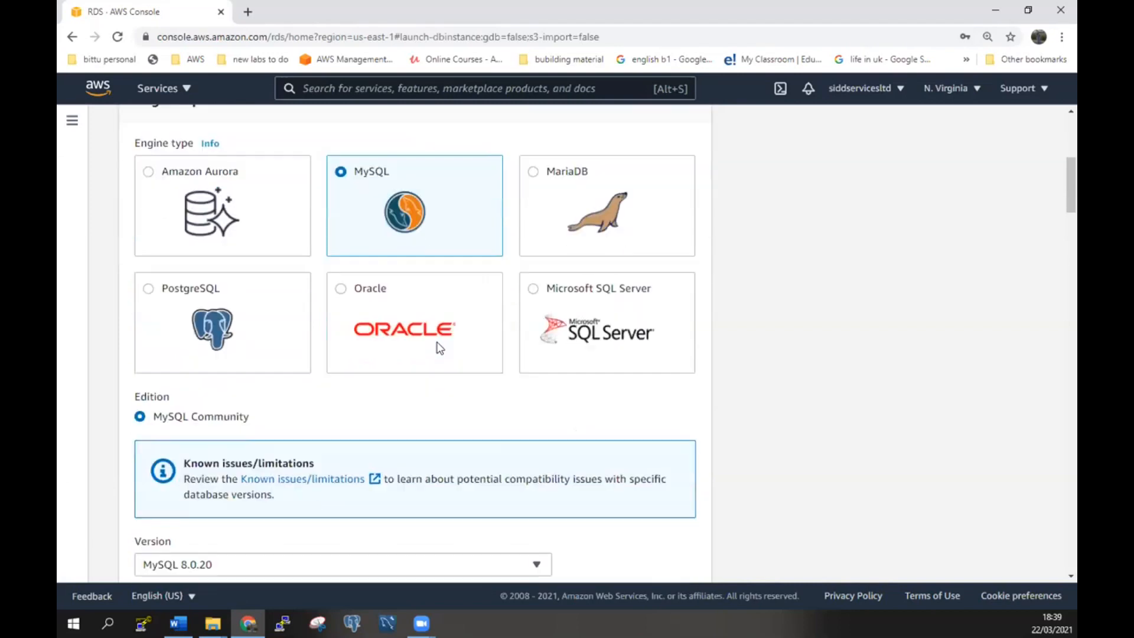
pyautogui.scroll(-2, 741, 433)
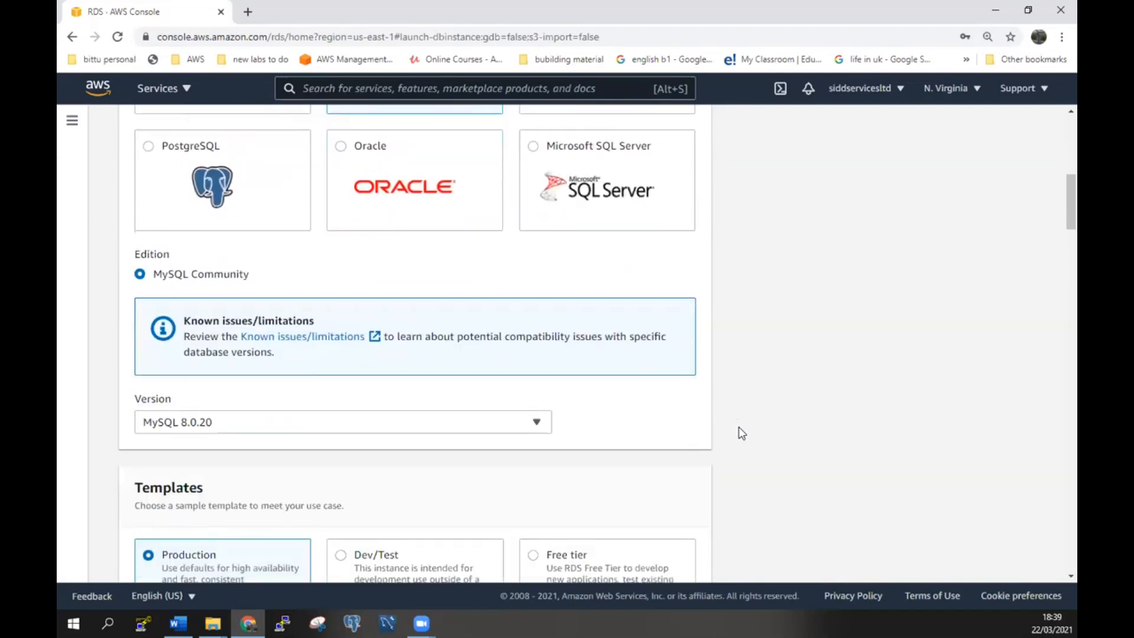
pyautogui.scroll(2, 741, 433)
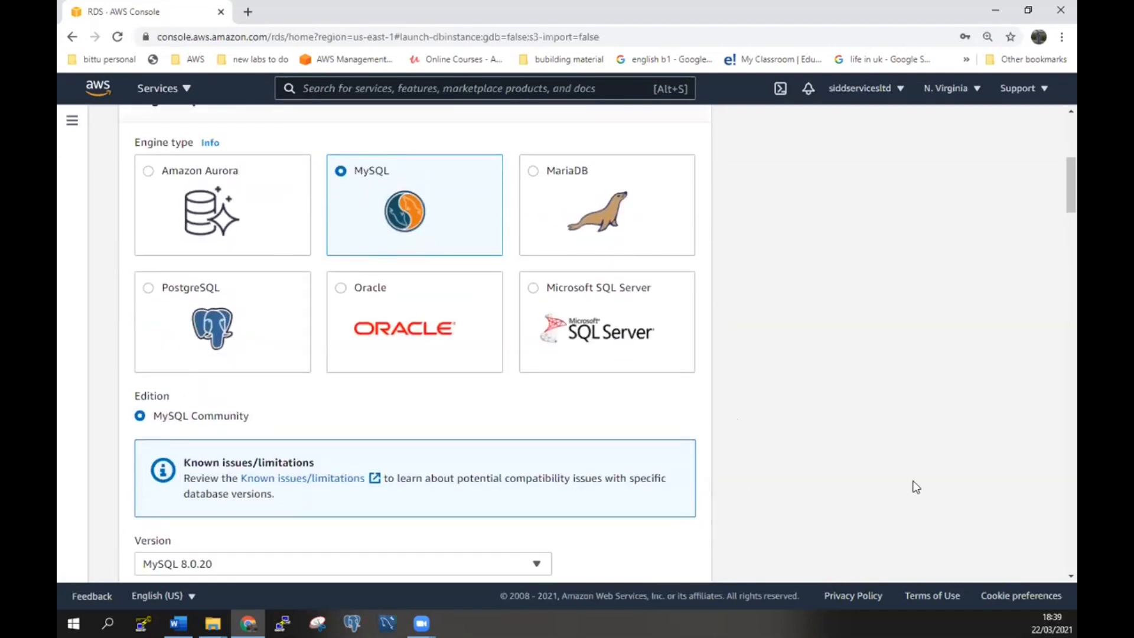
pyautogui.scroll(-4, 914, 487)
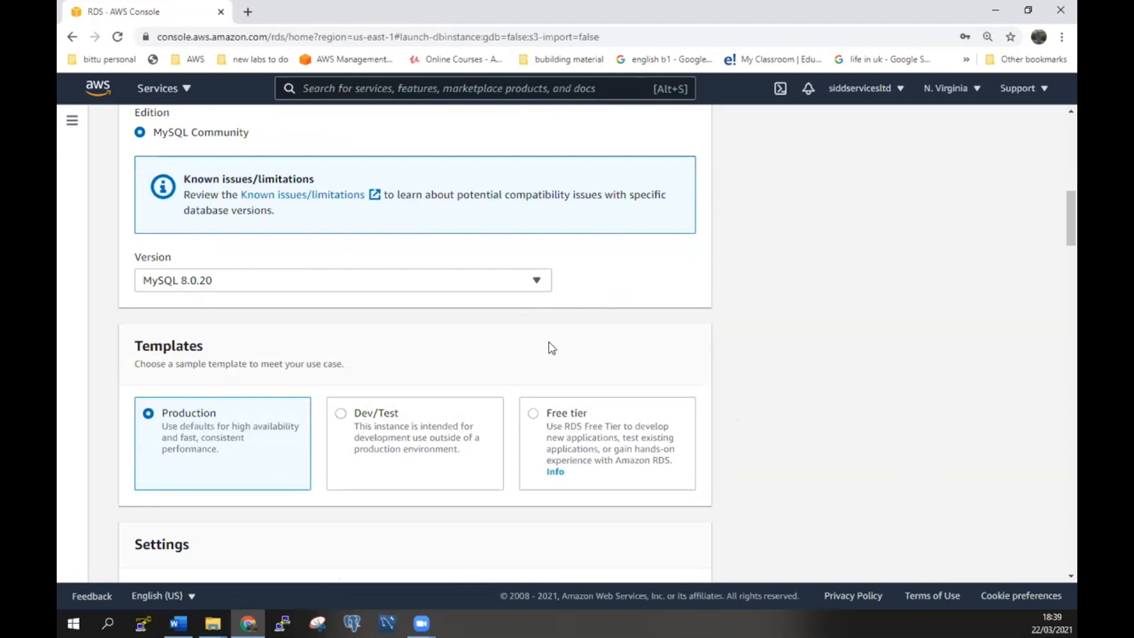
pyautogui.scroll(-1, 548, 348)
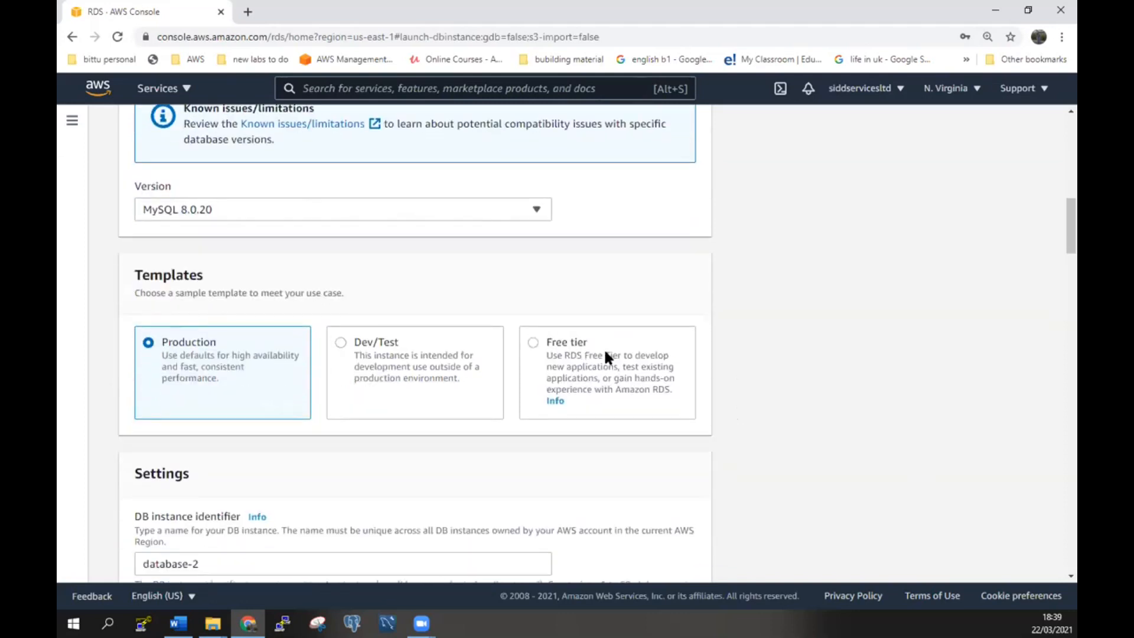
pyautogui.click(547, 347)
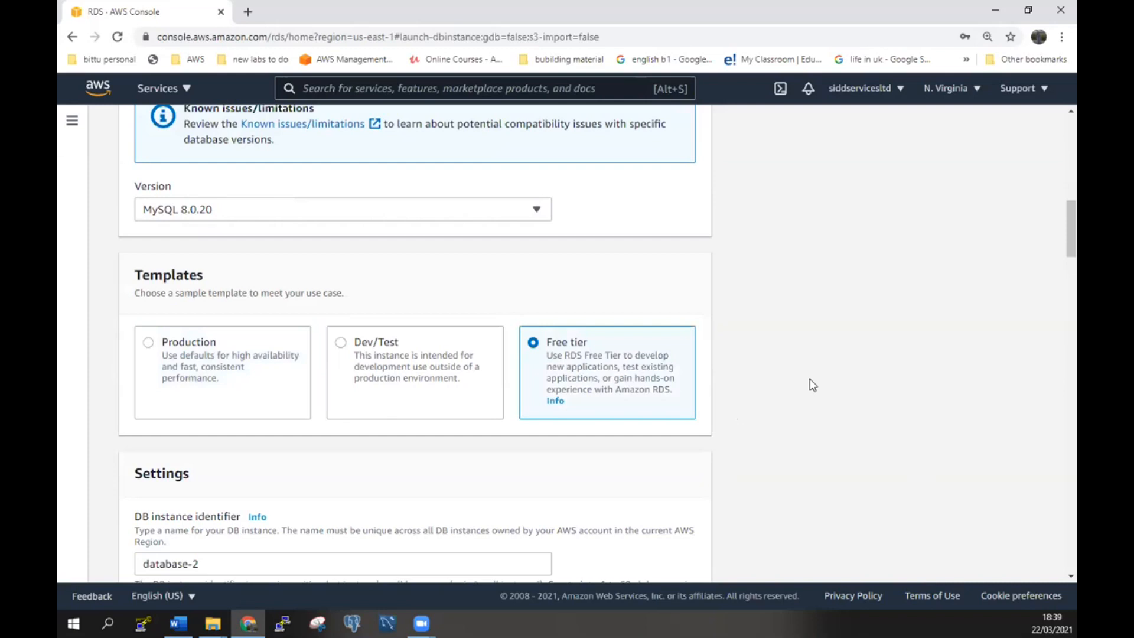
pyautogui.scroll(-1, 813, 387)
pyautogui.scroll(-1, 813, 387)
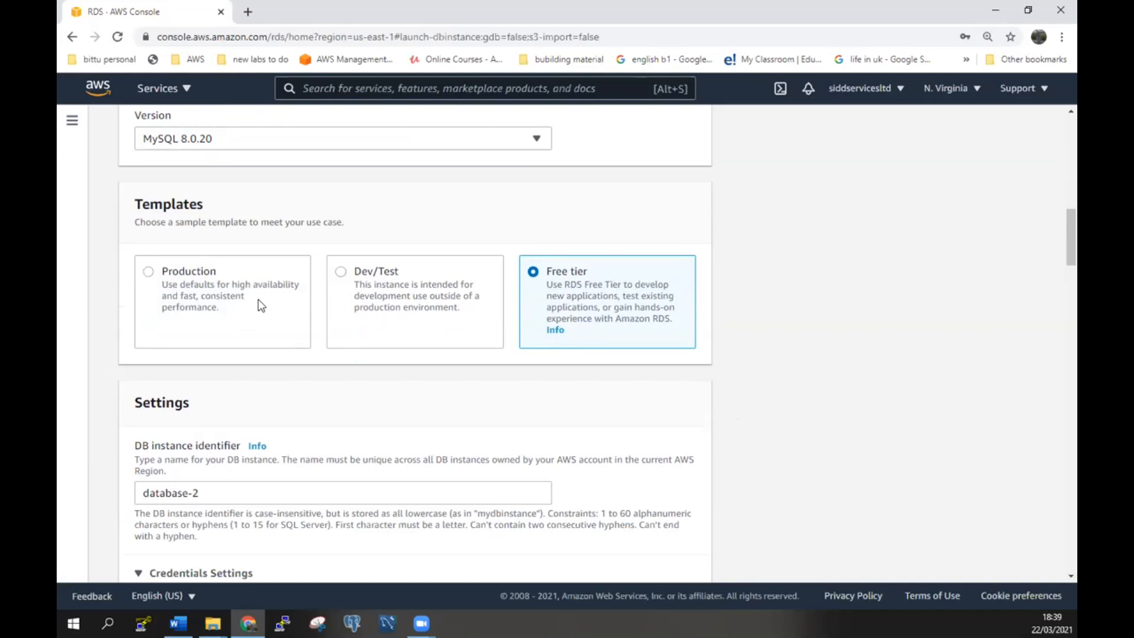
pyautogui.scroll(-1, 460, 380)
pyautogui.scroll(-2, 460, 380)
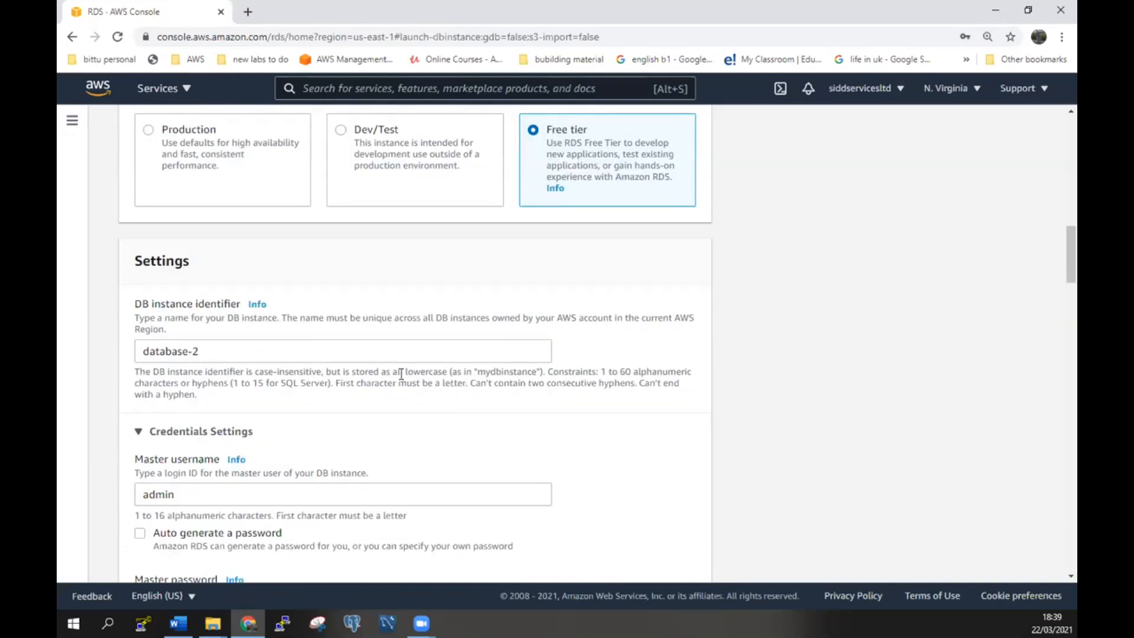
# Set the DB instance identifier to admin1 and the master username to mysqlserver.
pyautogui.click(268, 352)
pyautogui.hotkey('ctrl', 'a')
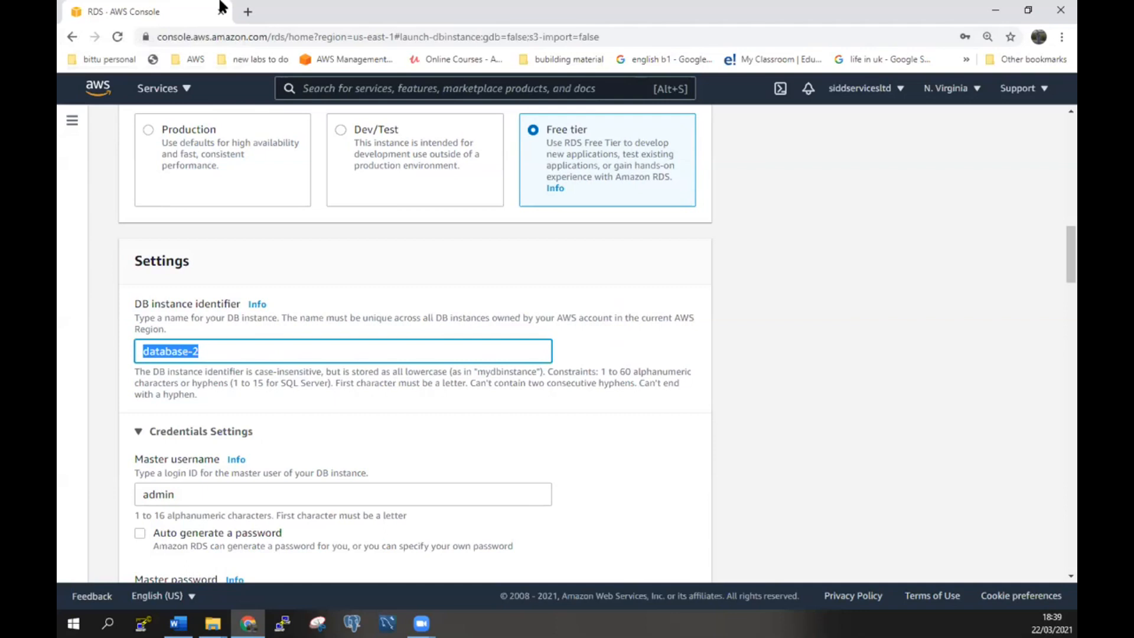
pyautogui.write('aDMIN')
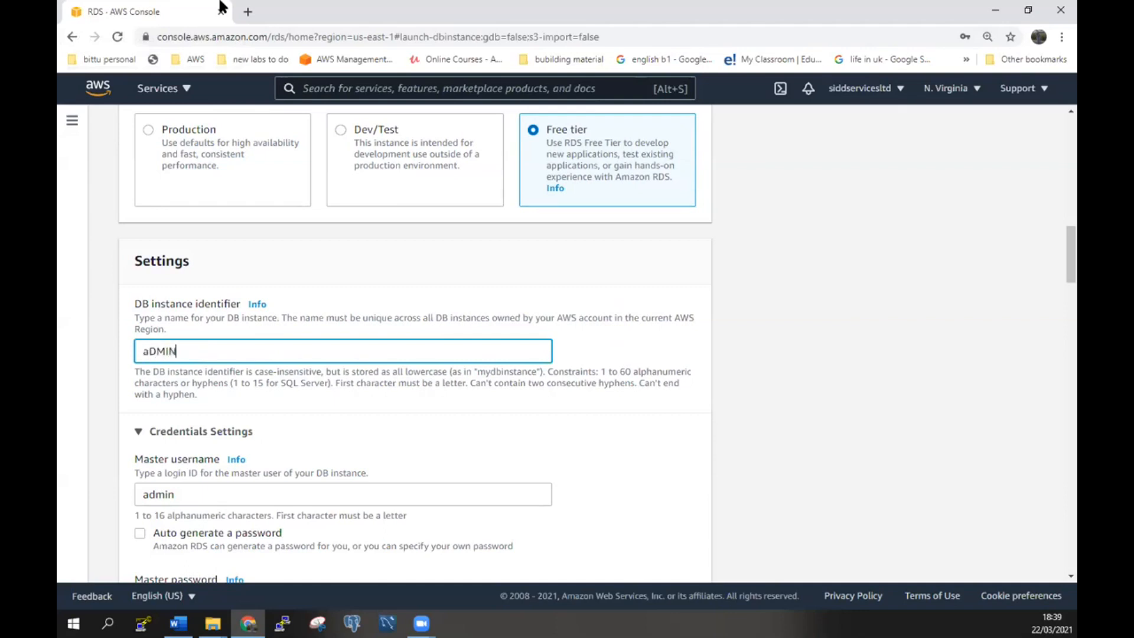
pyautogui.press('BackSpace')
pyautogui.press('BackSpace')
pyautogui.press('BackSpace')
pyautogui.press('BackSpace')
pyautogui.press('BackSpace')
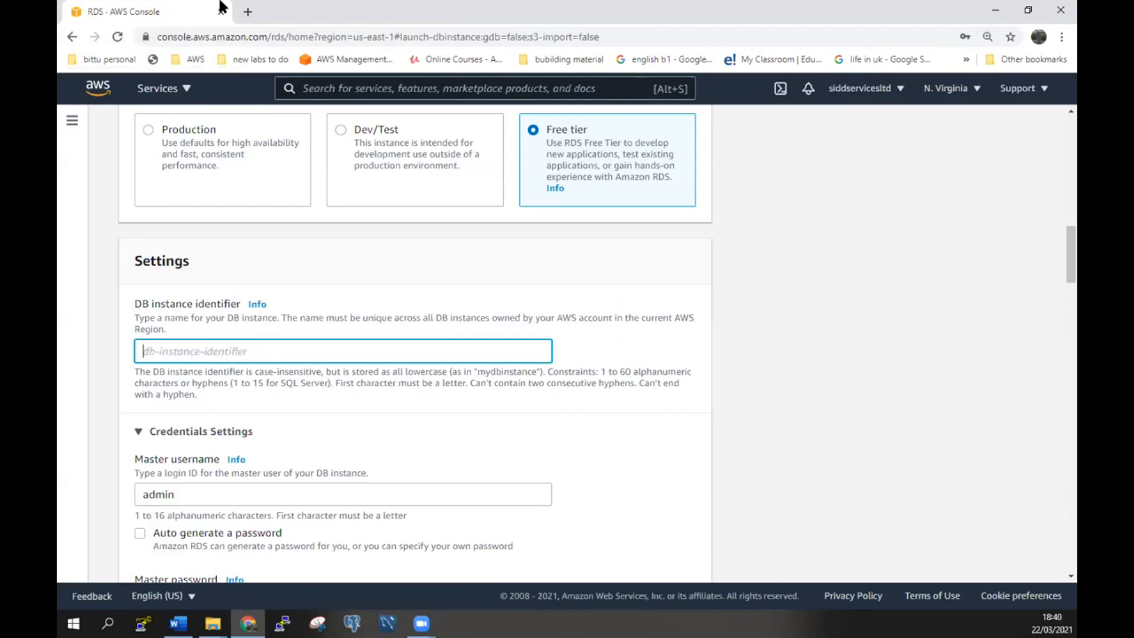
pyautogui.write('Admin')
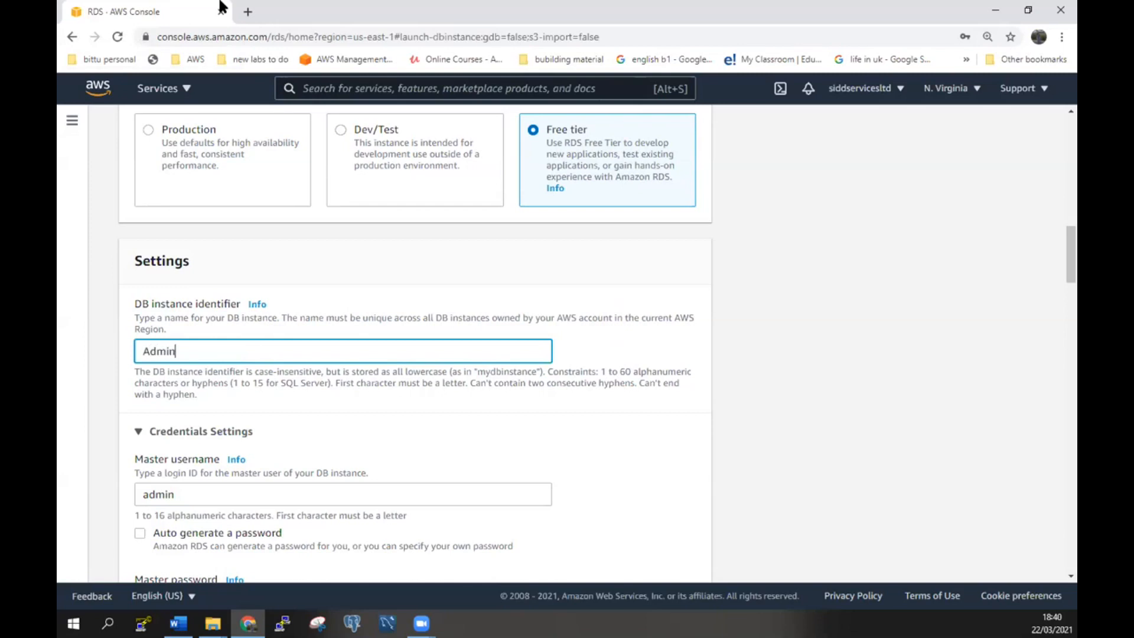
pyautogui.write('1')
pyautogui.press('Home')
pyautogui.press('Delete')
pyautogui.write('a')
pyautogui.scroll(-2, 465, 449)
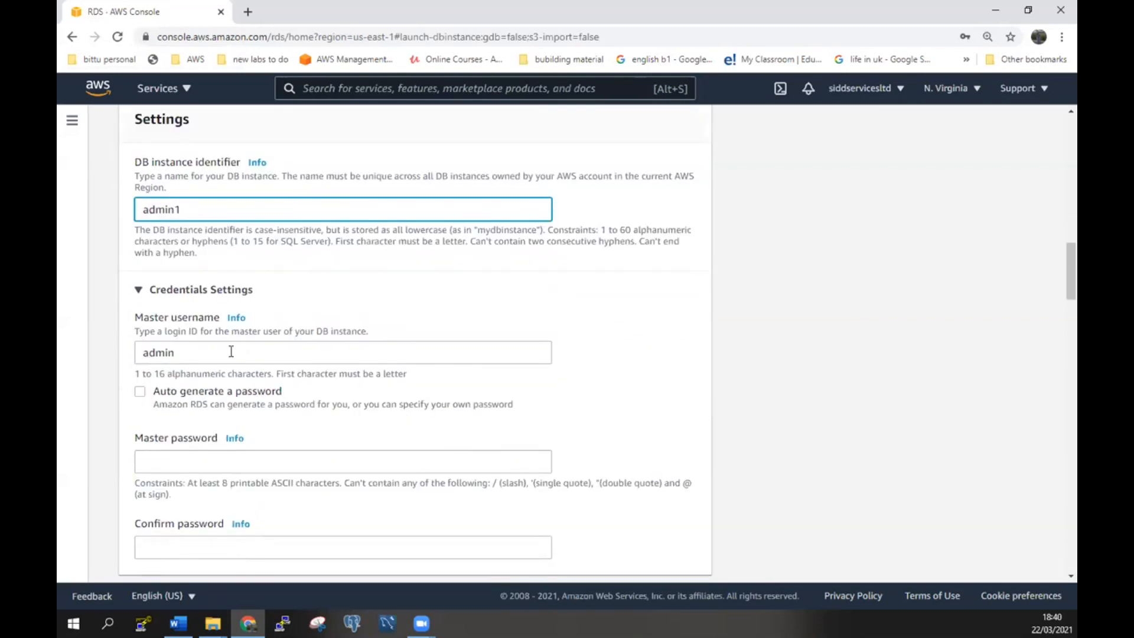
pyautogui.moveTo(233, 352); pyautogui.dragTo(62, 331)
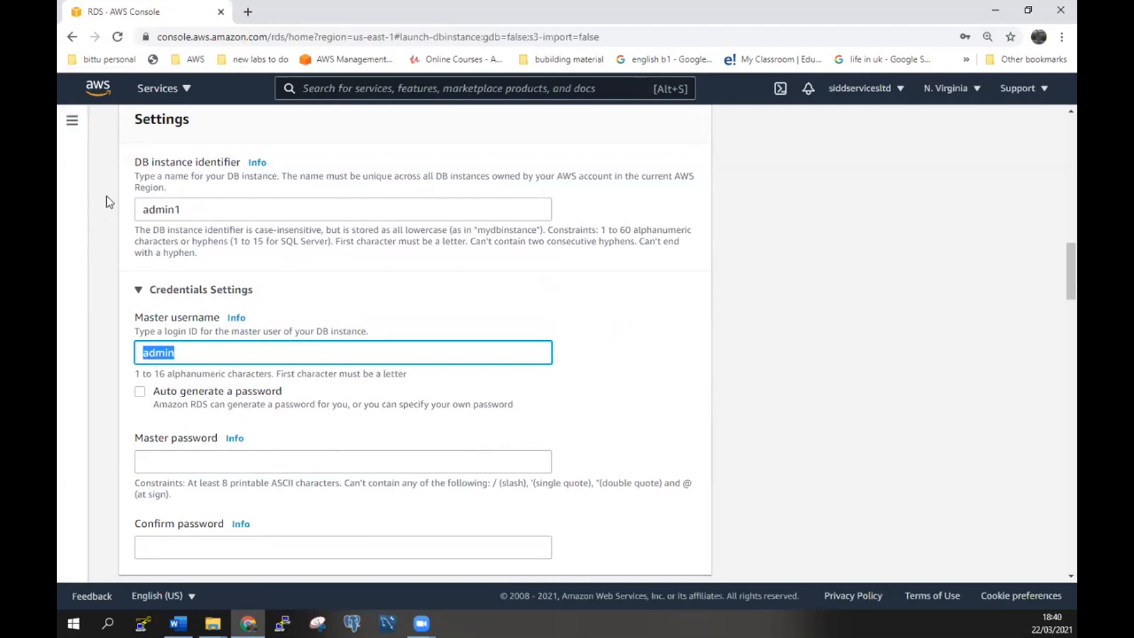
pyautogui.write('mysqlserver')
# Enter the master password and clear the mismatched Confirm password entry.
pyautogui.click(303, 463)
pyautogui.write('•••••••••')
pyautogui.press('Tab')
pyautogui.write('••••••••')
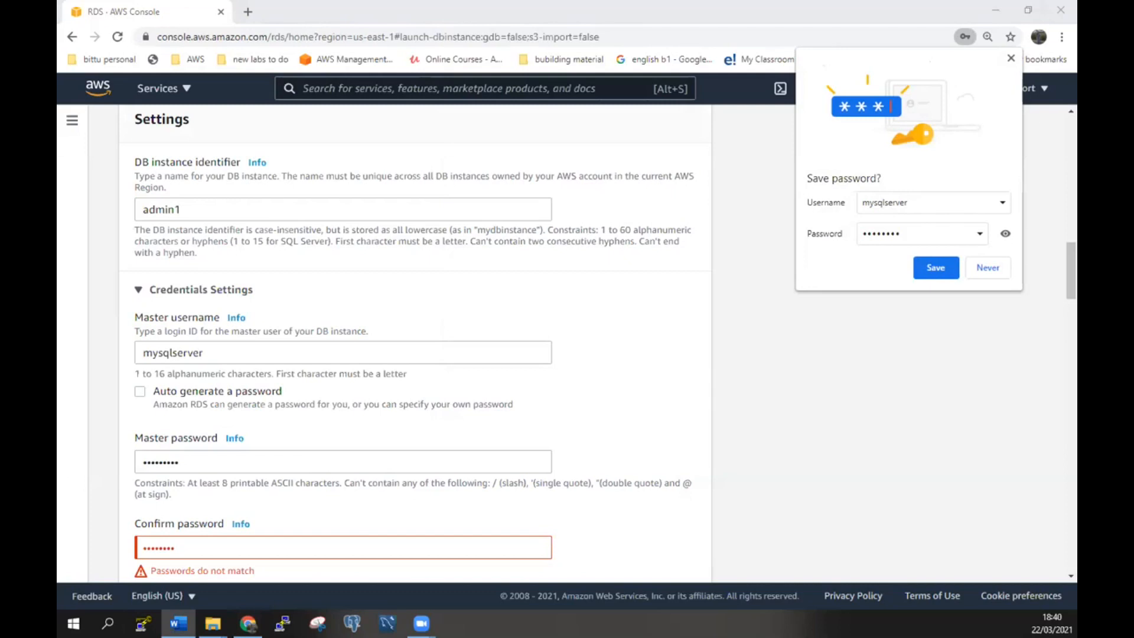
pyautogui.click(370, 547)
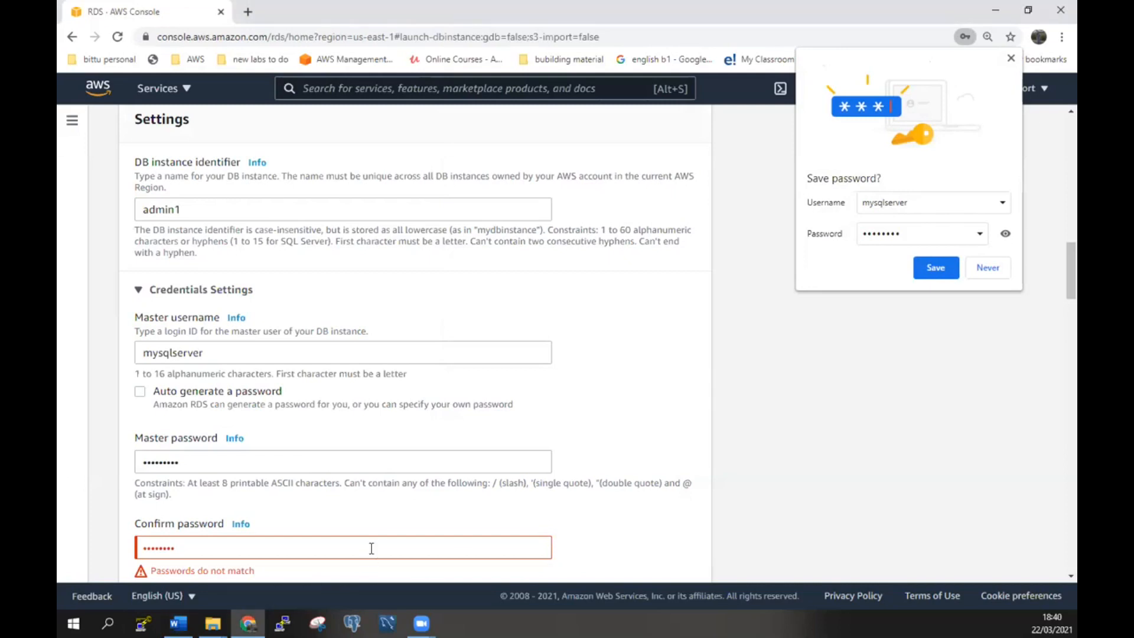
pyautogui.moveTo(370, 548); pyautogui.dragTo(127, 554)
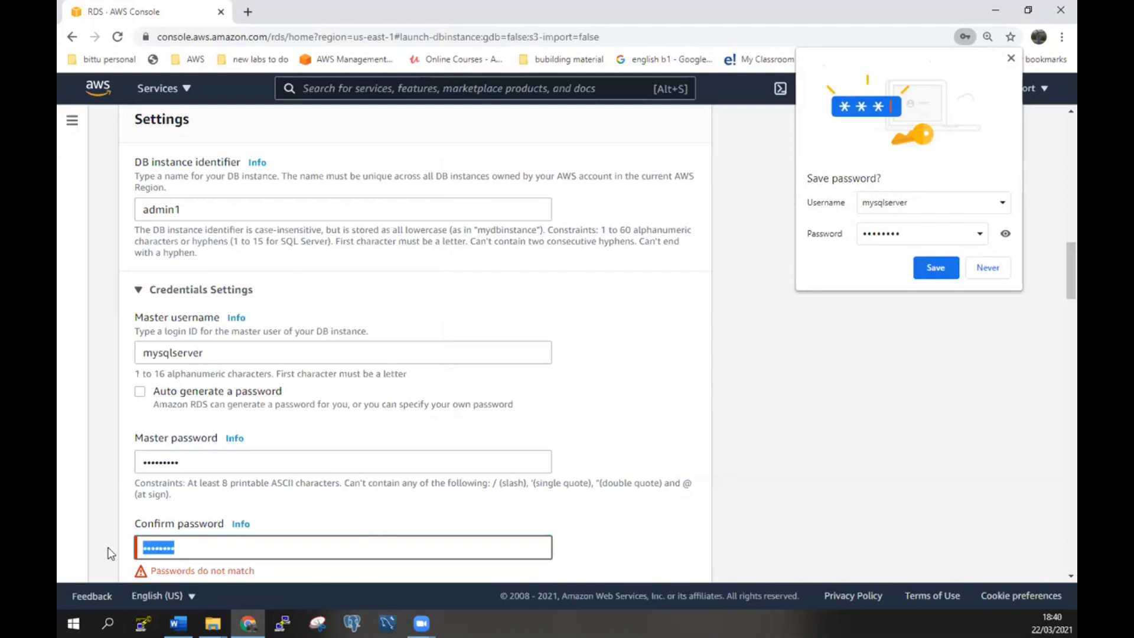
pyautogui.press('BackSpace')
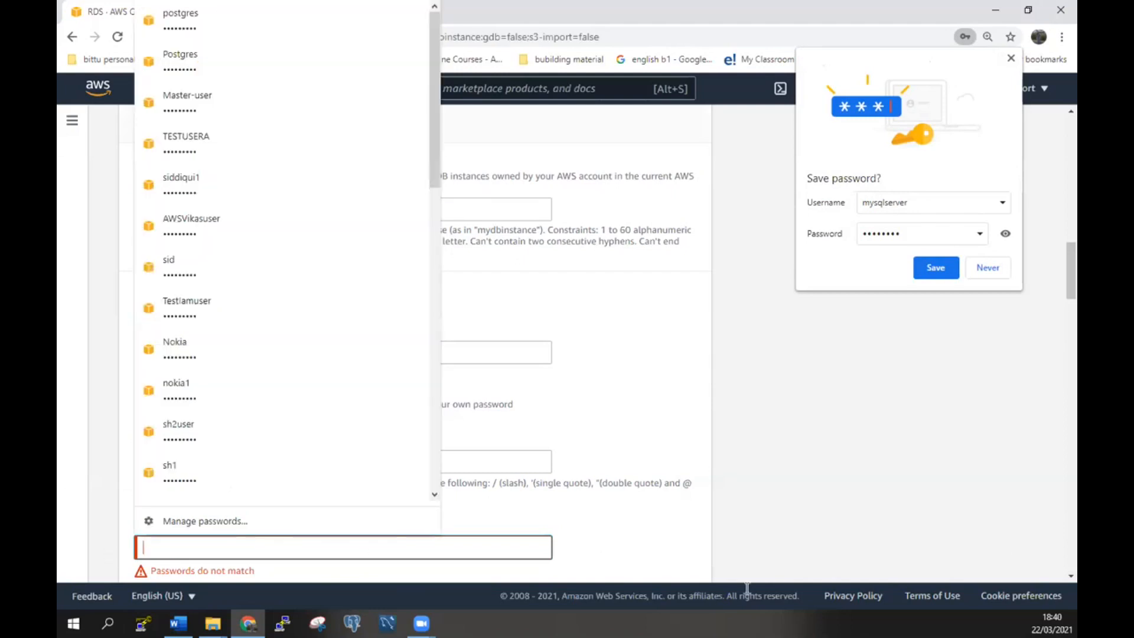
pyautogui.click(888, 529)
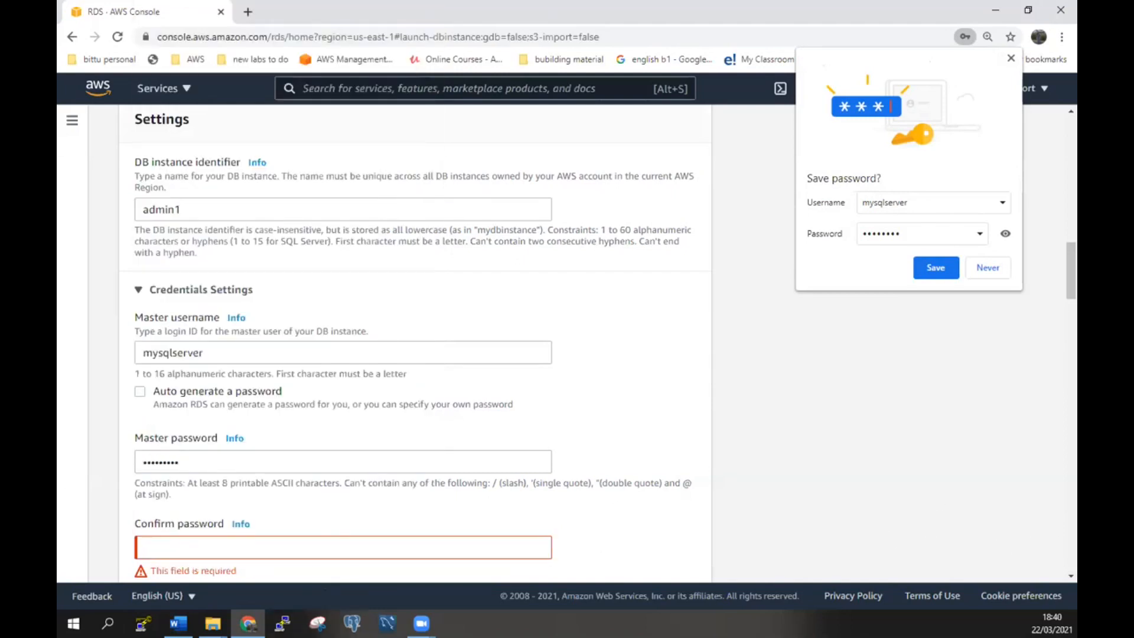
pyautogui.click(107, 624)
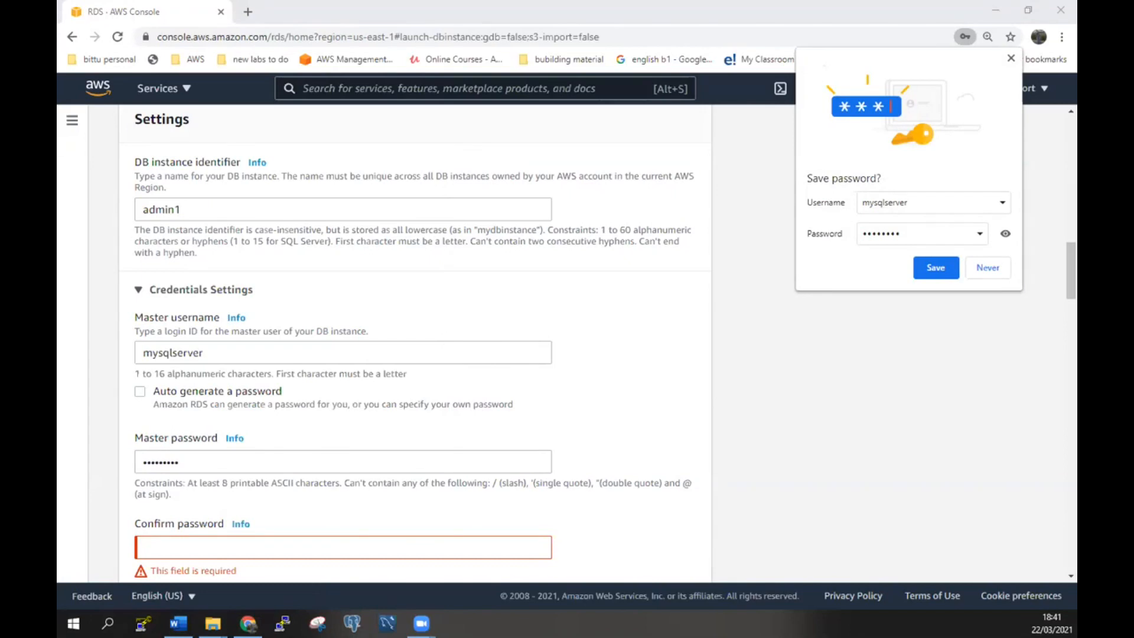
# Start a Notepad note recording 'username: mysqlserver'.
pyautogui.press('Return')
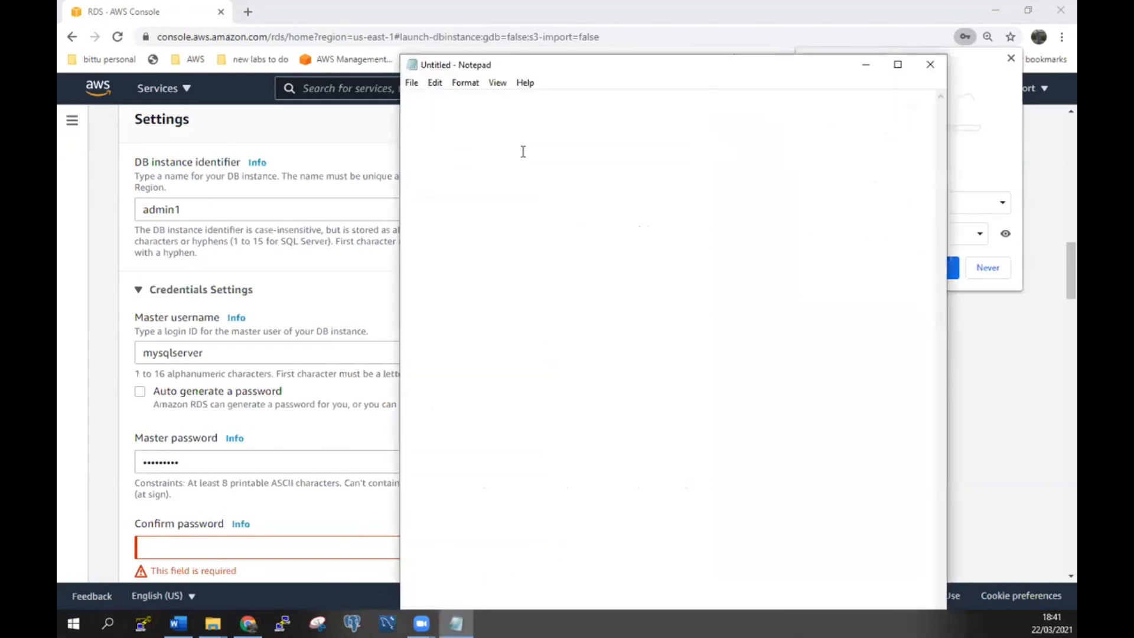
pyautogui.write('userb')
pyautogui.press('BackSpace')
pyautogui.write('name: ')
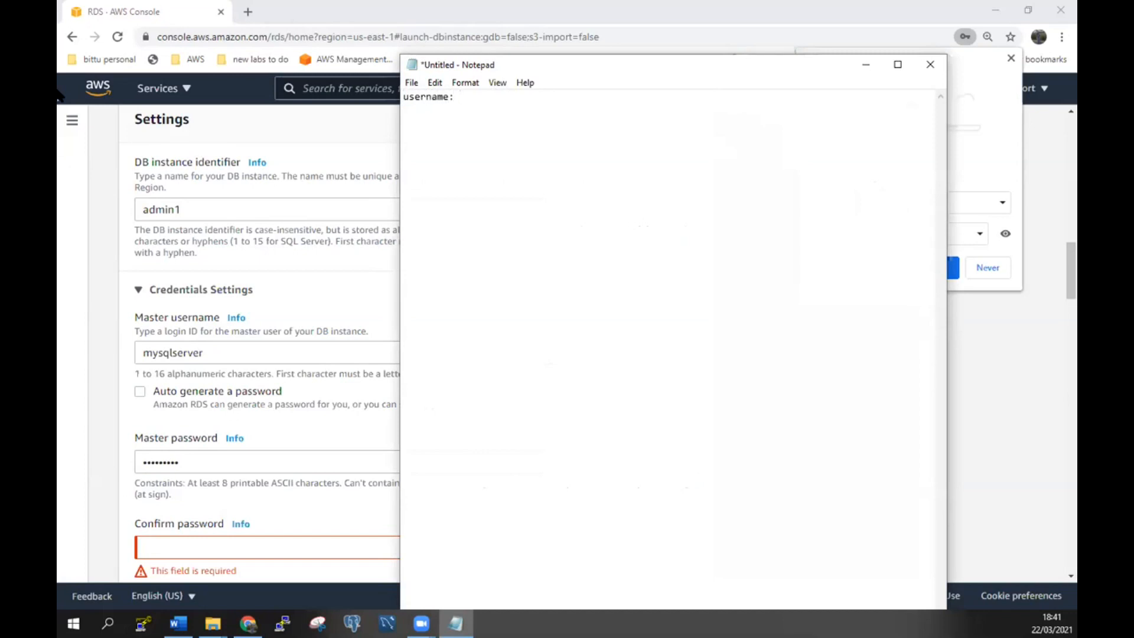
pyautogui.write('admin')
pyautogui.press('BackSpace')
pyautogui.press('BackSpace')
pyautogui.press('BackSpace')
pyautogui.press('BackSpace')
pyautogui.press('BackSpace')
pyautogui.write('mysqlserver')
pyautogui.press('Return')
# Add a password line to the note and fill in the matching Confirm password on the form.
pyautogui.write('Password.........')
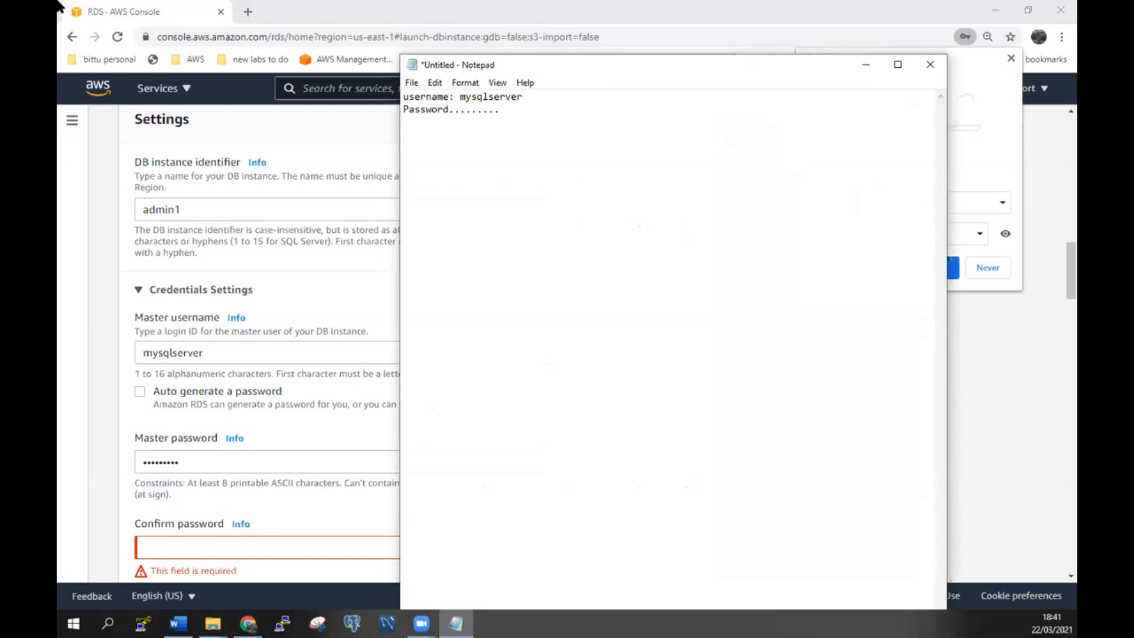
pyautogui.click(289, 541)
pyautogui.write('•••••••••')
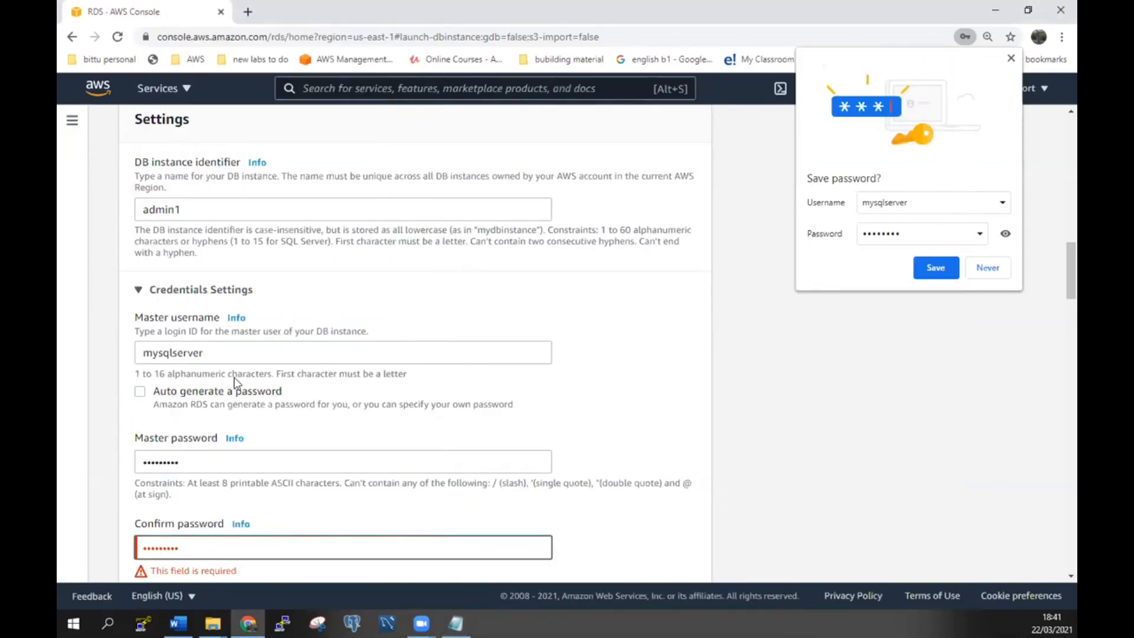
# Validate the password confirmation and keep db.t2.micro with 20 GiB General Purpose (SSD) storage.
pyautogui.click(292, 483)
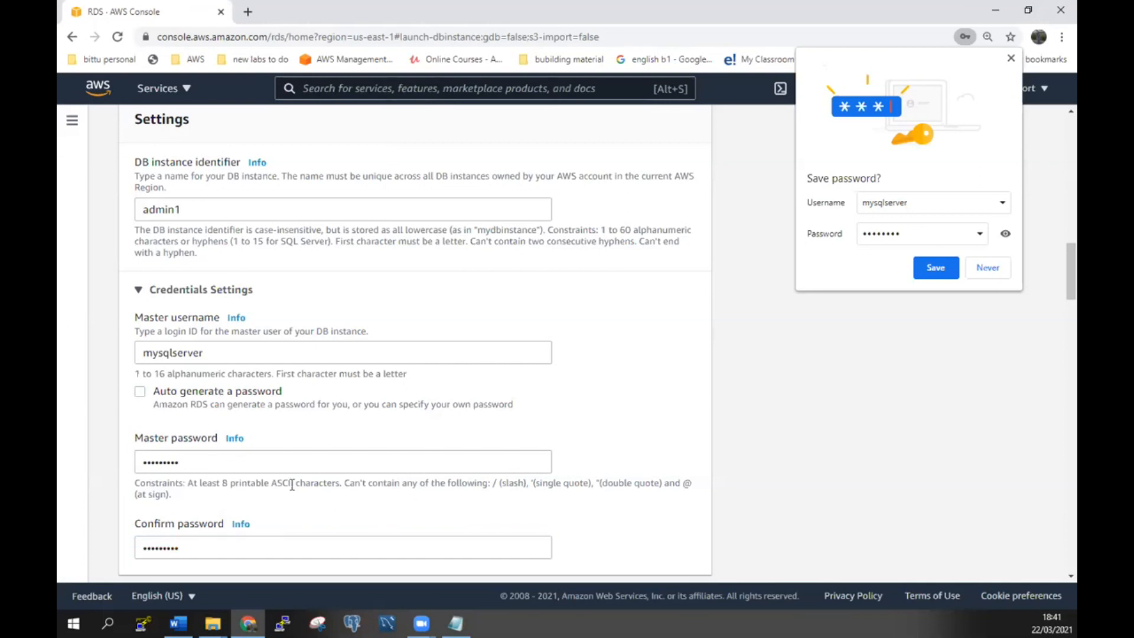
pyautogui.scroll(-5, 716, 525)
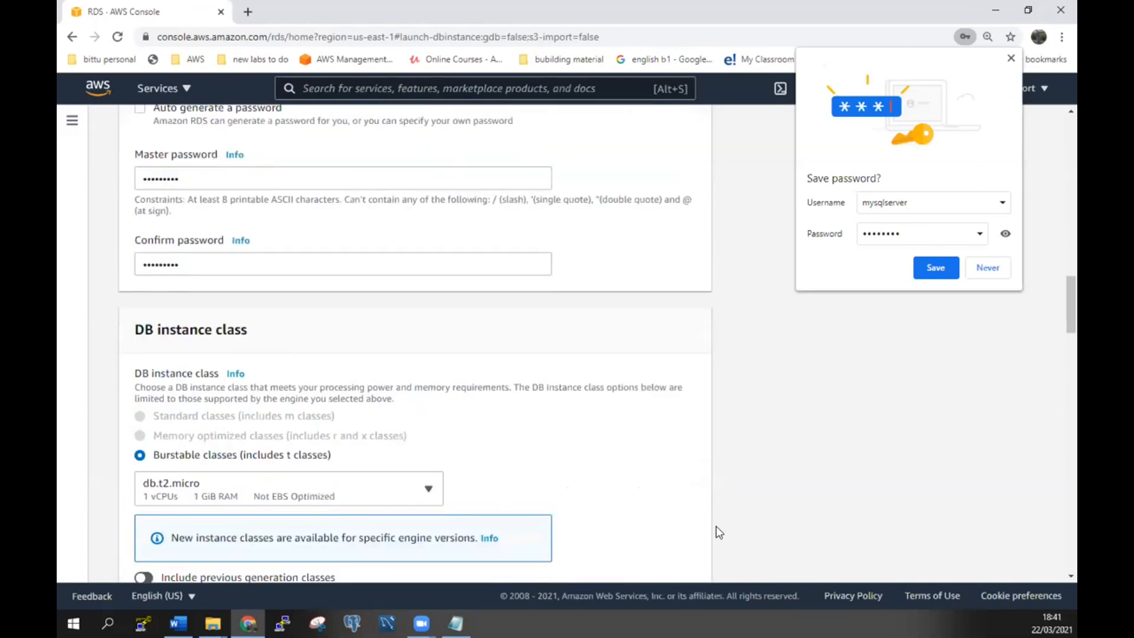
pyautogui.scroll(-1, 703, 468)
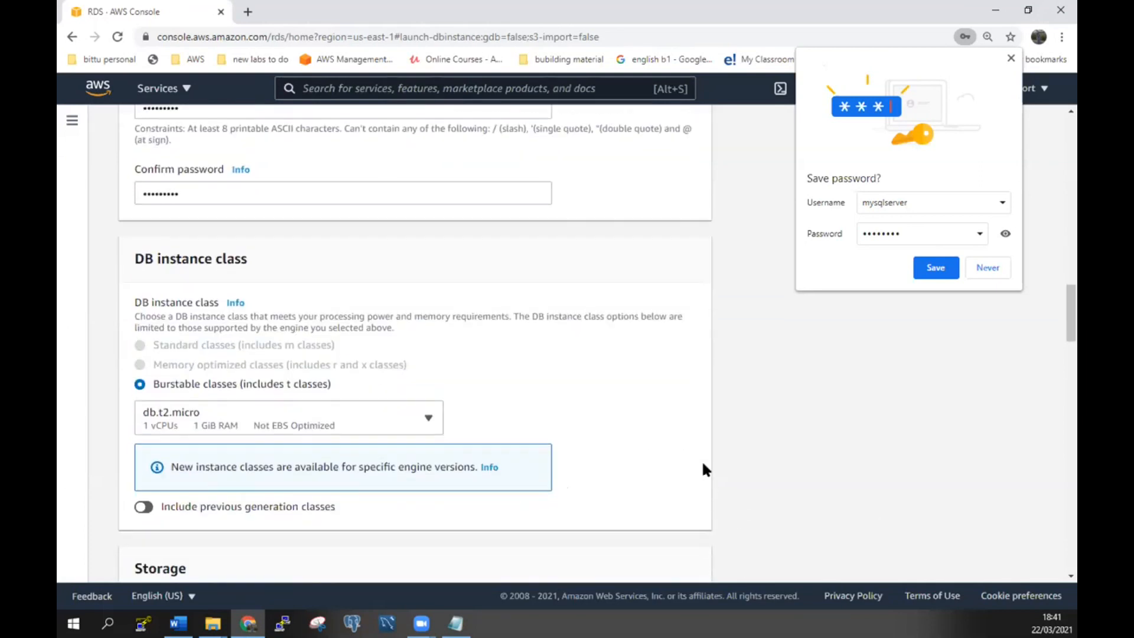
pyautogui.click(428, 420)
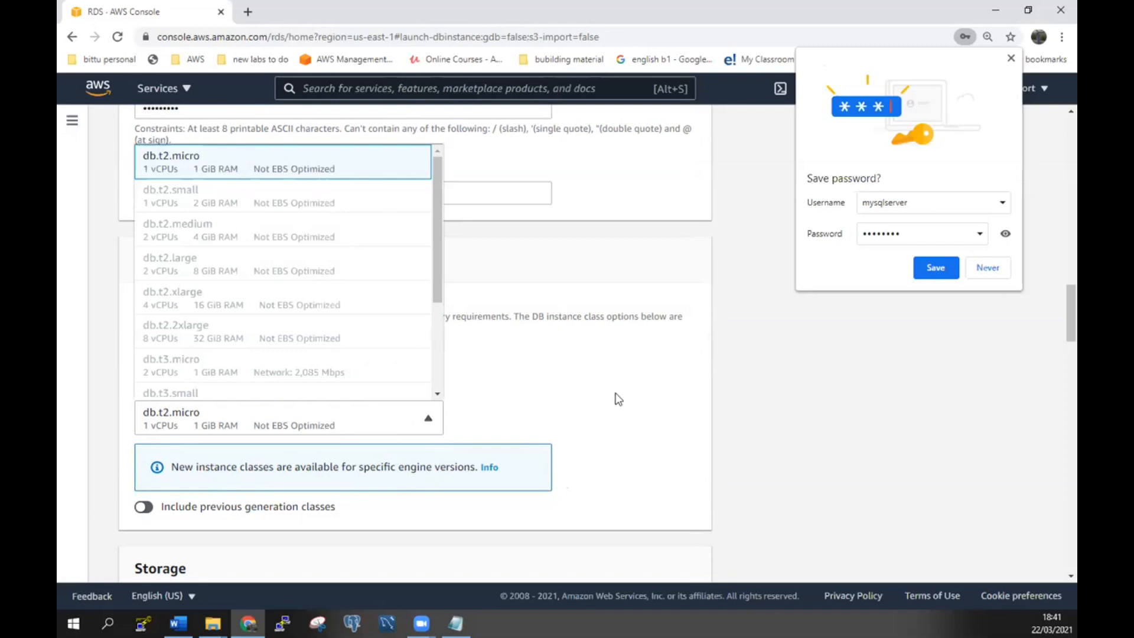
pyautogui.click(678, 437)
pyautogui.scroll(-4, 678, 438)
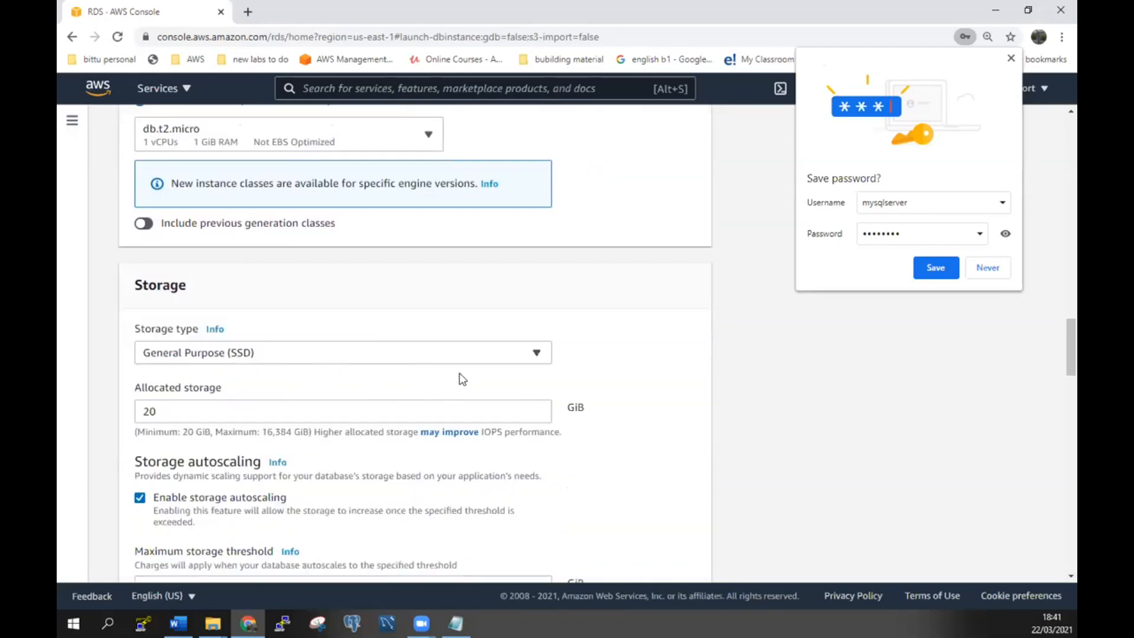
pyautogui.scroll(-2, 417, 430)
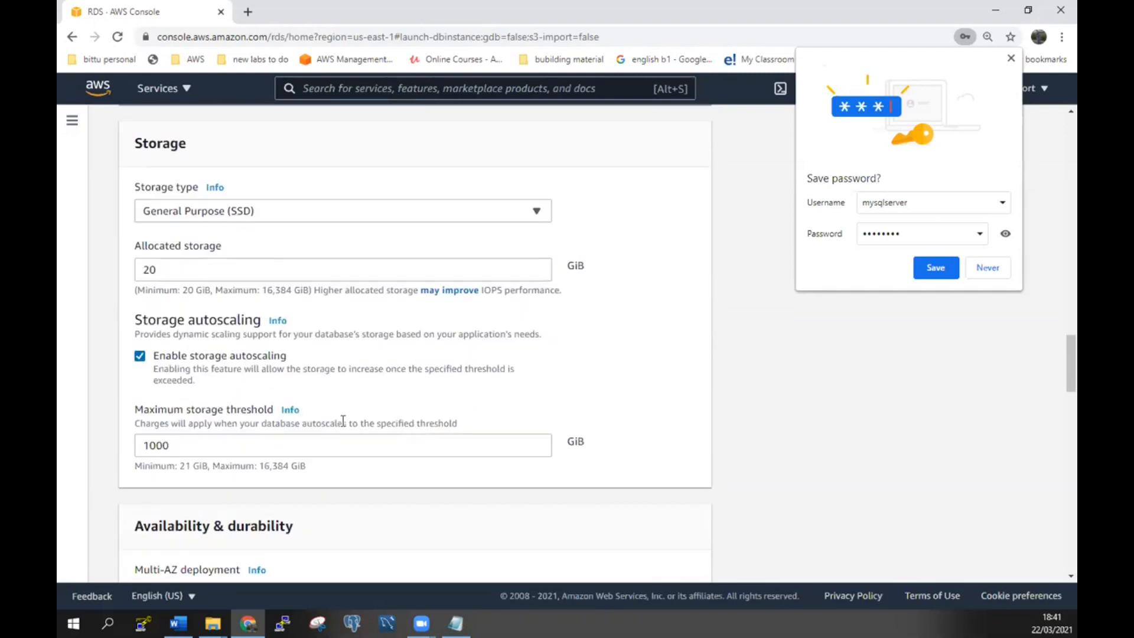
# Choose the Default VPC (vpc-7cf64301), set Public access to Yes, and keep the default security group.
pyautogui.scroll(-3, 340, 421)
pyautogui.scroll(-3, 418, 398)
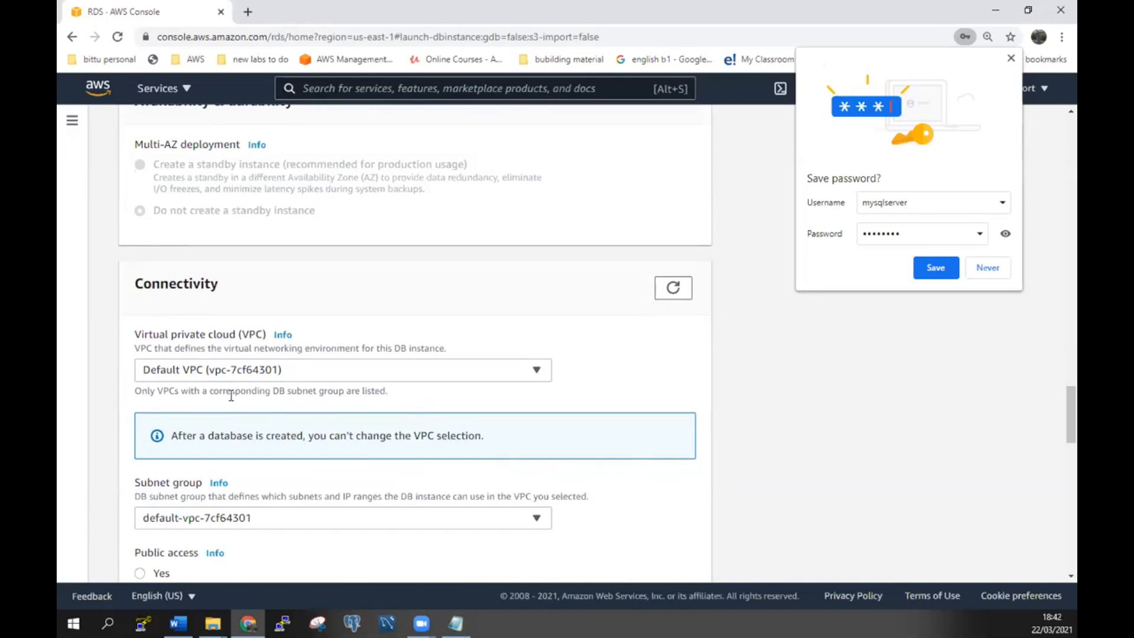
pyautogui.click(545, 370)
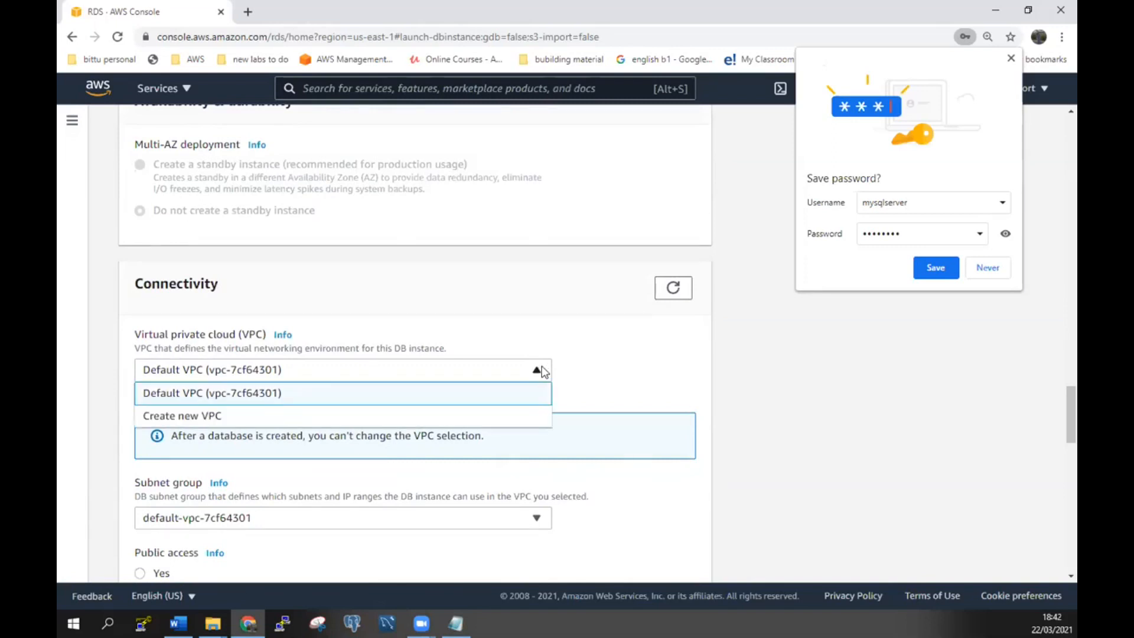
pyautogui.click(431, 393)
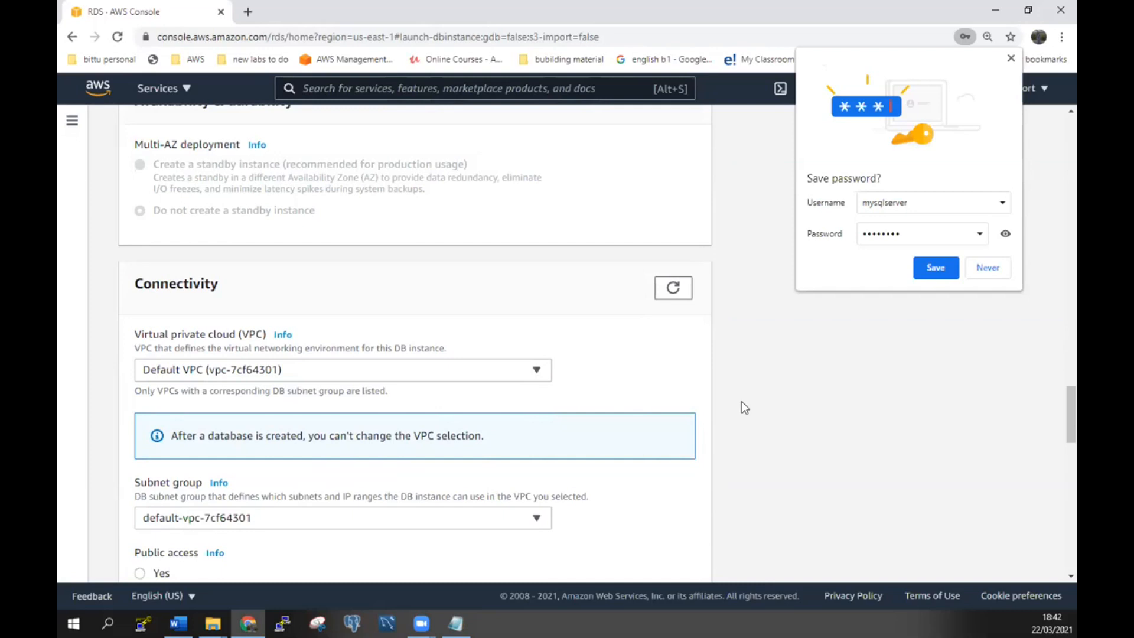
pyautogui.scroll(-3, 744, 408)
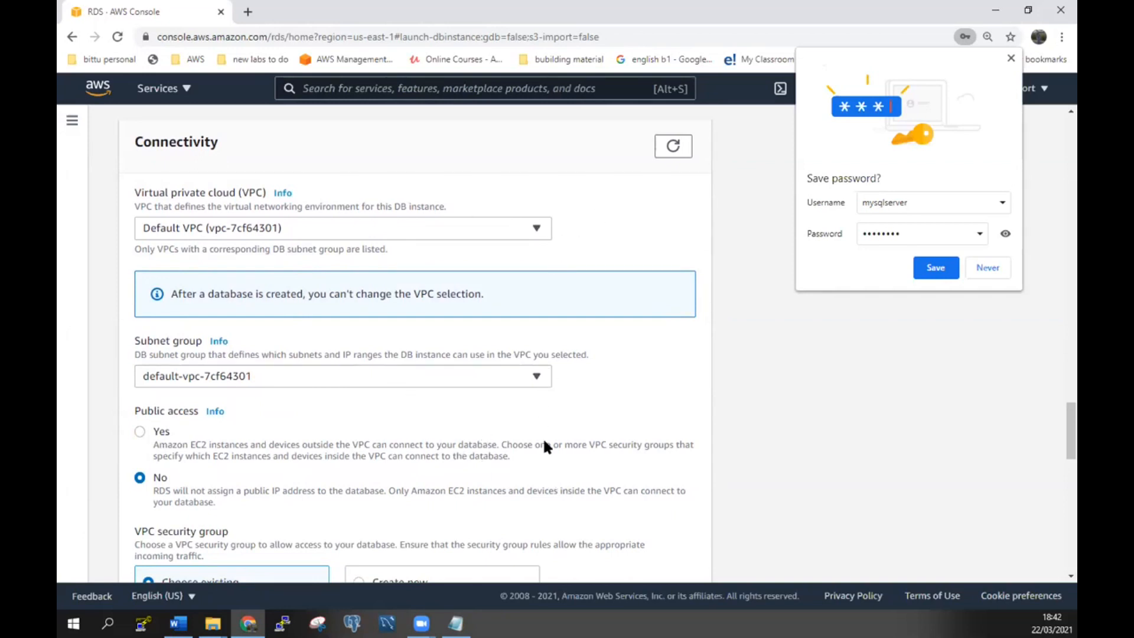
pyautogui.scroll(-3, 543, 437)
pyautogui.click(139, 295)
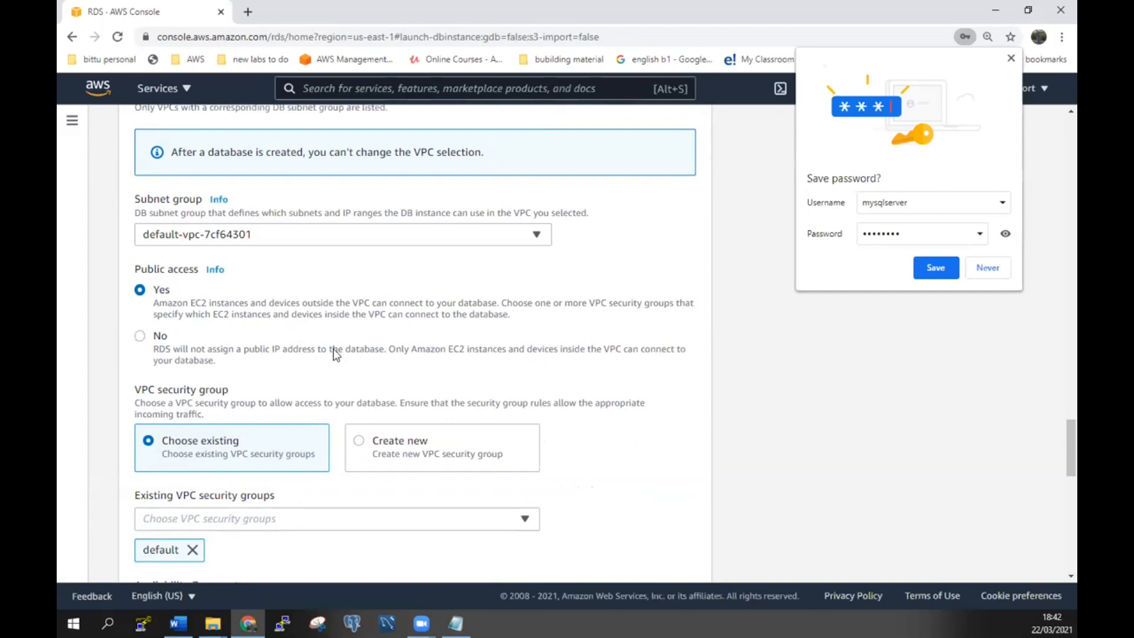
pyautogui.scroll(-3, 333, 348)
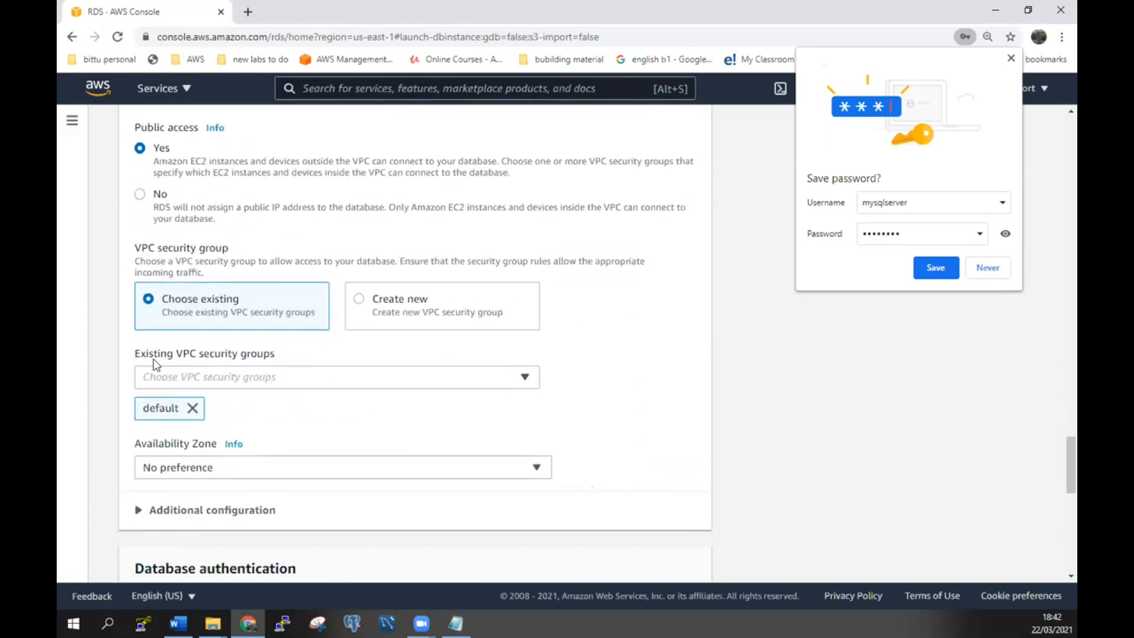
pyautogui.click(519, 381)
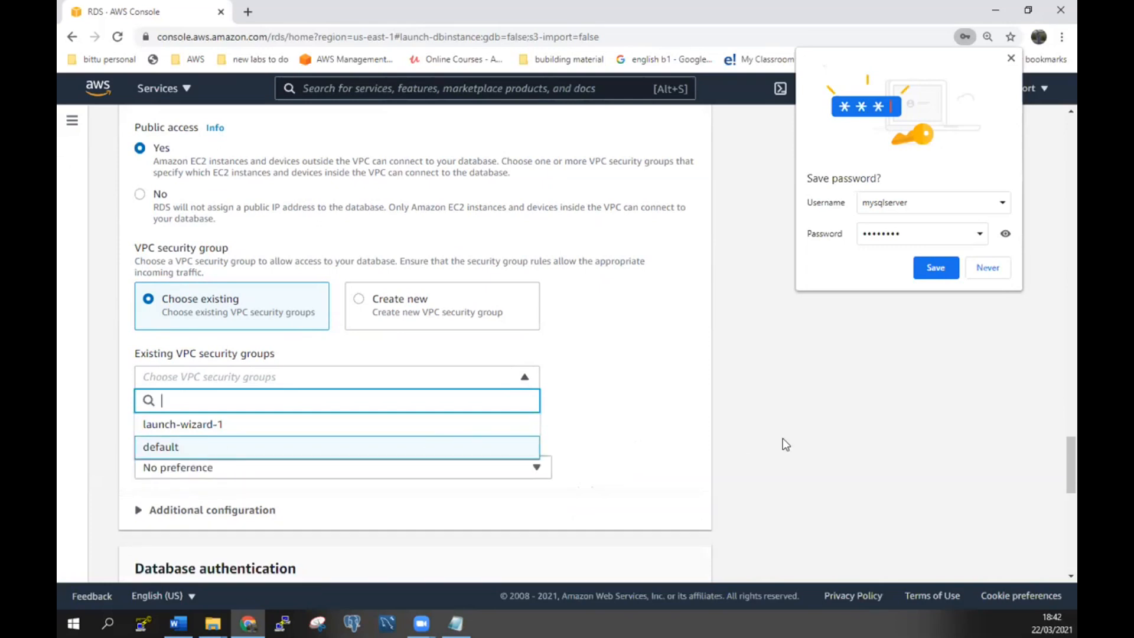
pyautogui.click(684, 445)
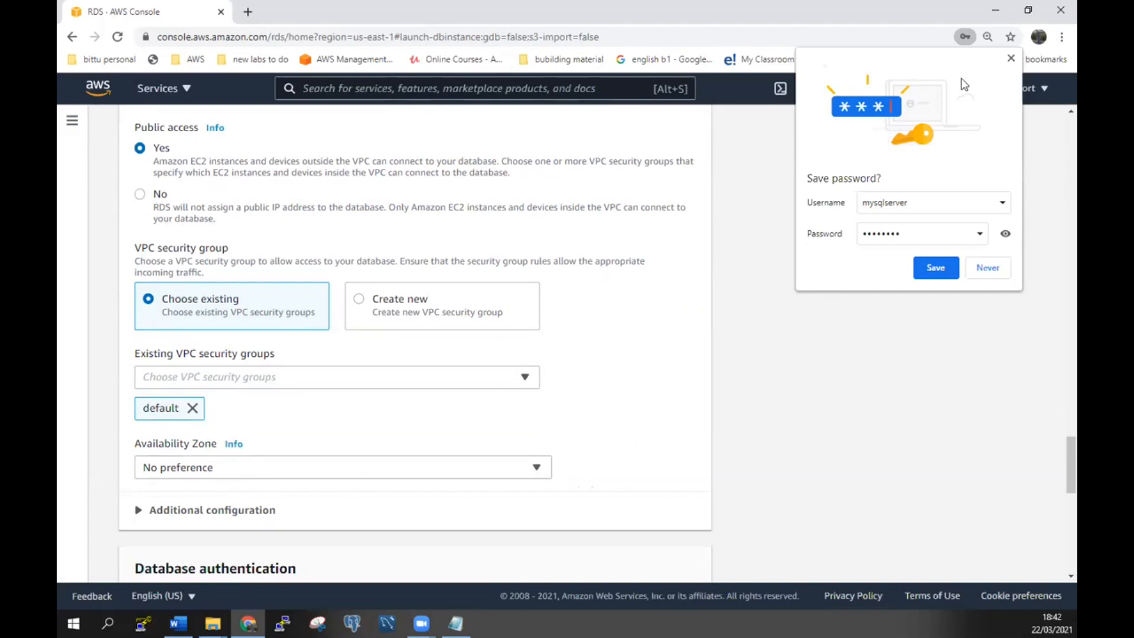
# Pick a specific Availability Zone and expand the additional connectivity settings.
pyautogui.click(1011, 58)
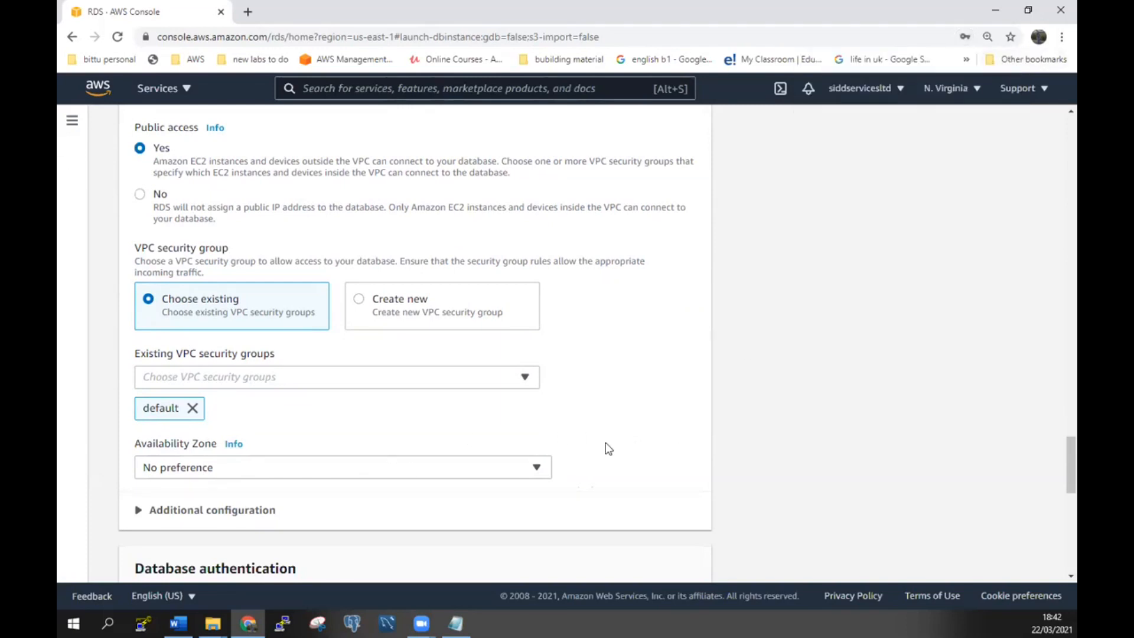
pyautogui.scroll(-2, 608, 450)
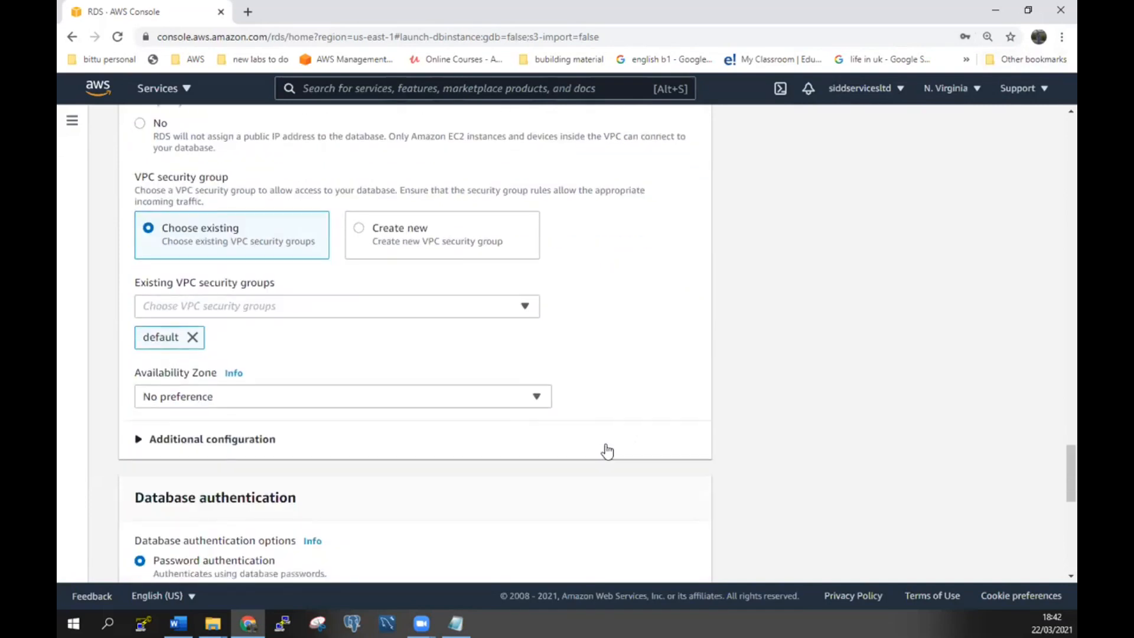
pyautogui.click(533, 397)
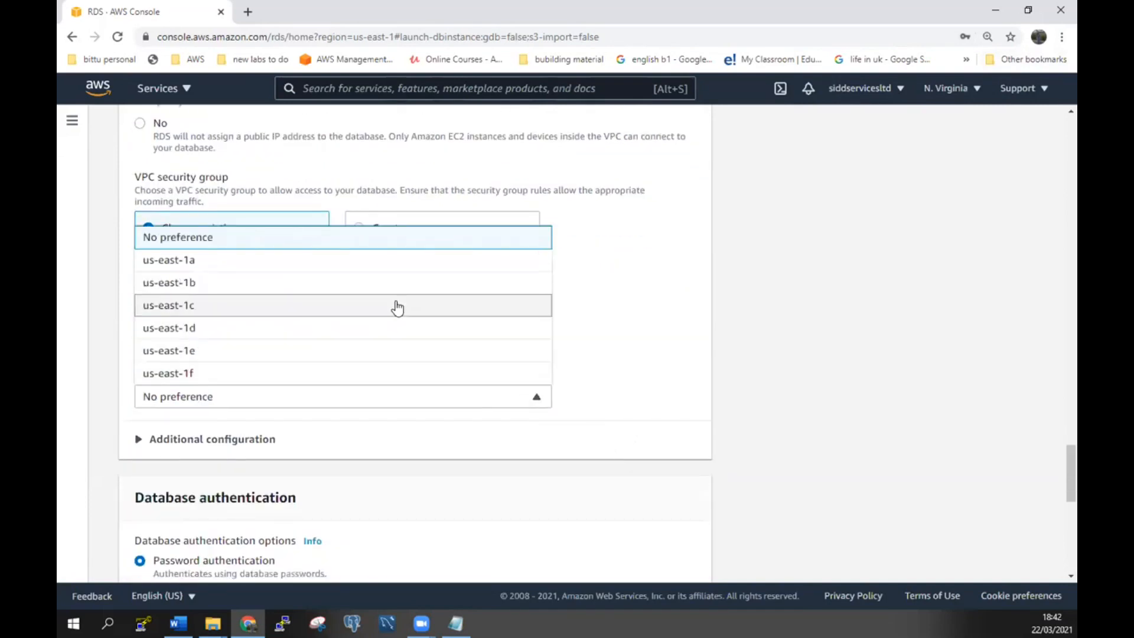
pyautogui.click(372, 340)
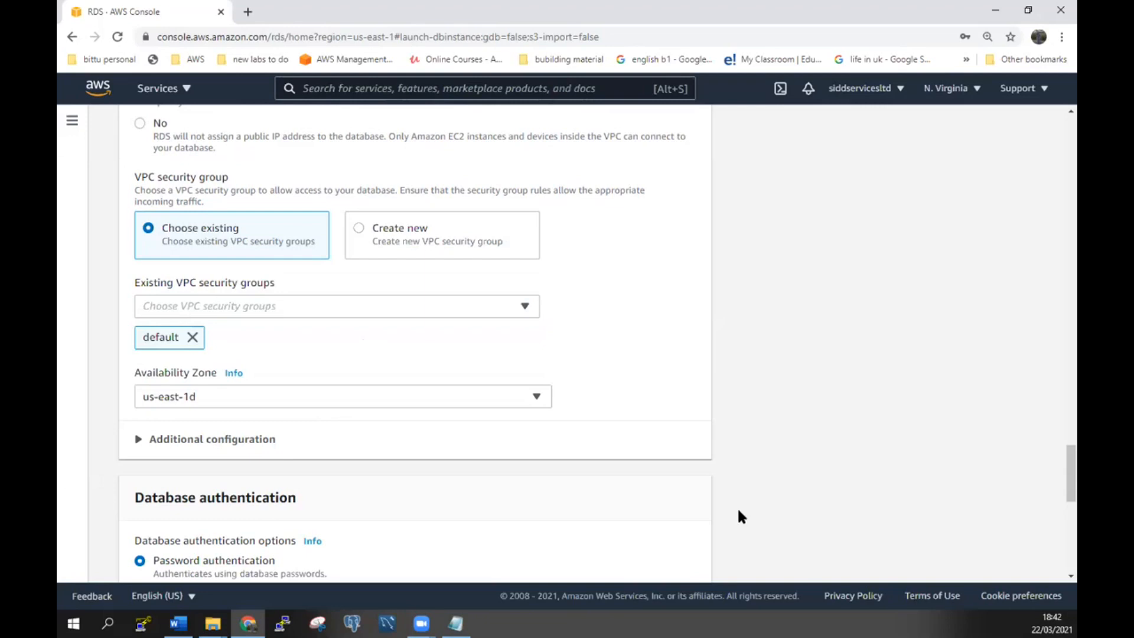
pyautogui.click(135, 447)
# Enter sid1 as the initial database name under Additional configuration.
pyautogui.scroll(-3, 450, 489)
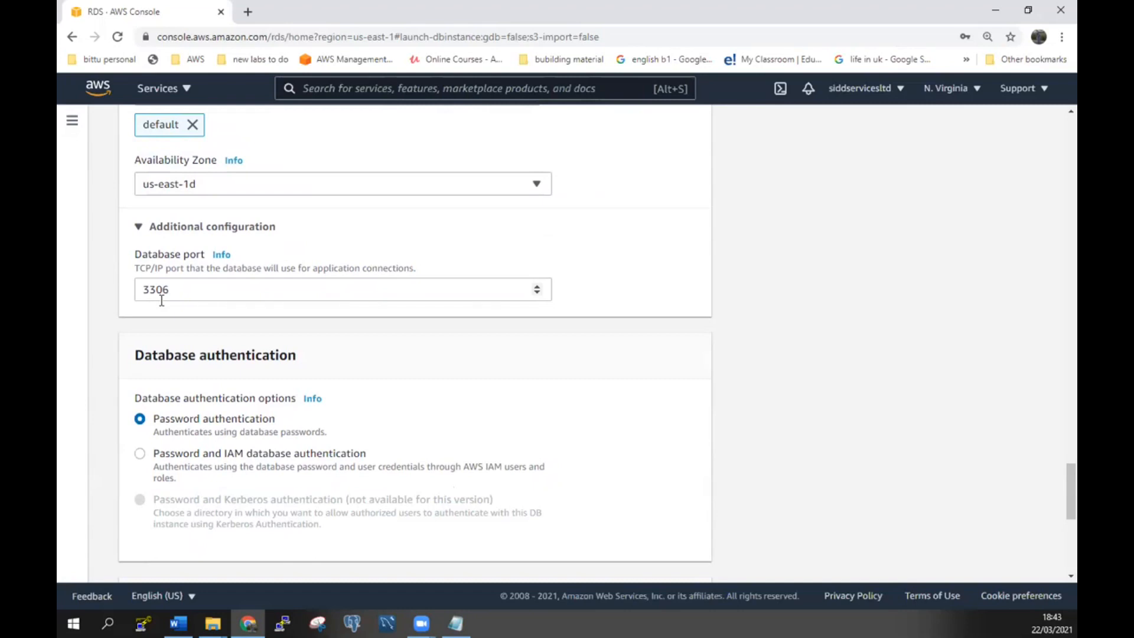
pyautogui.scroll(-1, 425, 425)
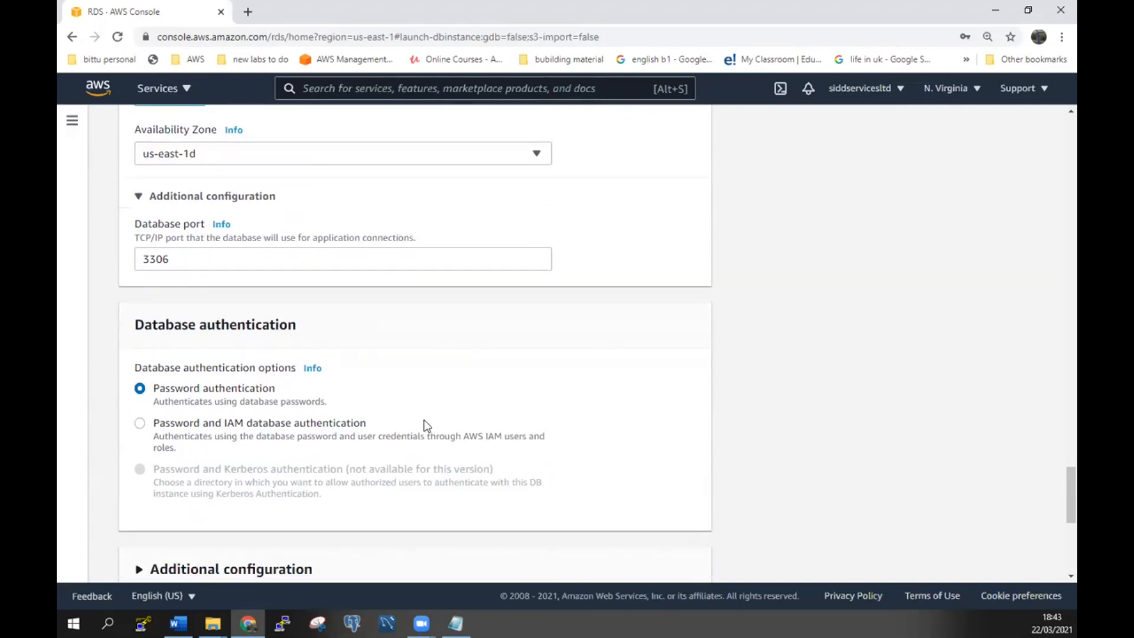
pyautogui.scroll(-2, 424, 425)
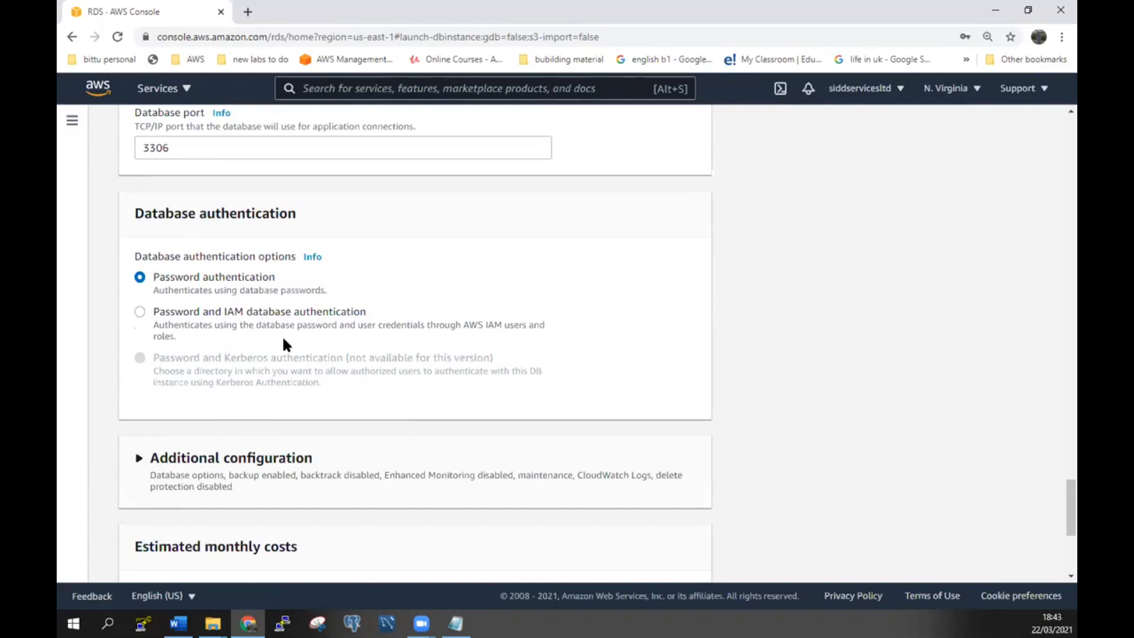
pyautogui.scroll(-2, 300, 388)
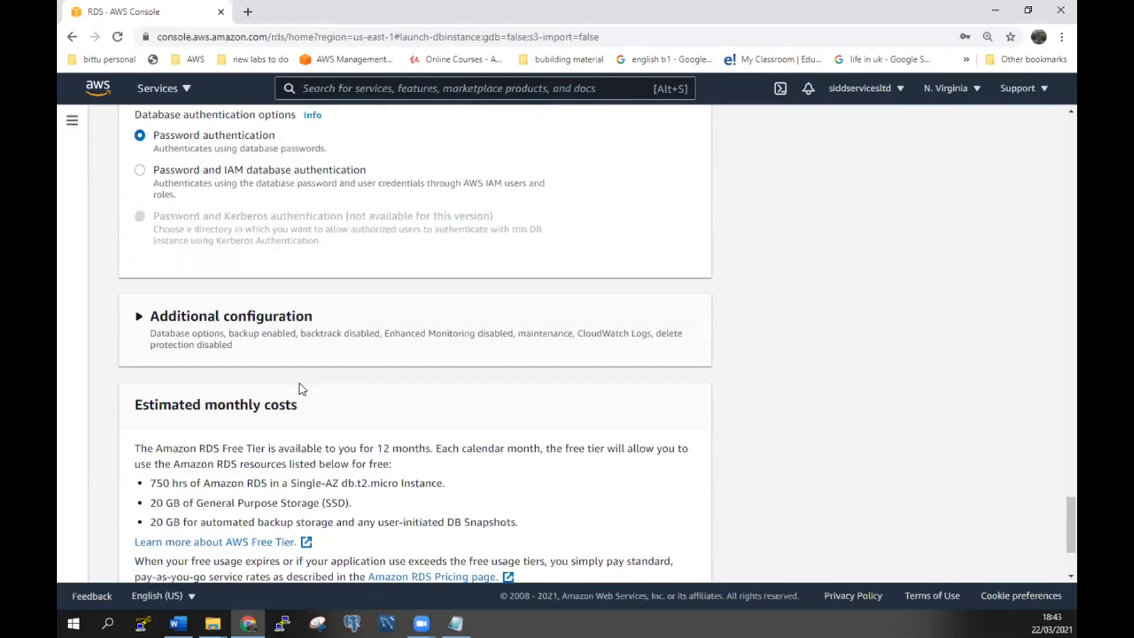
pyautogui.click(140, 319)
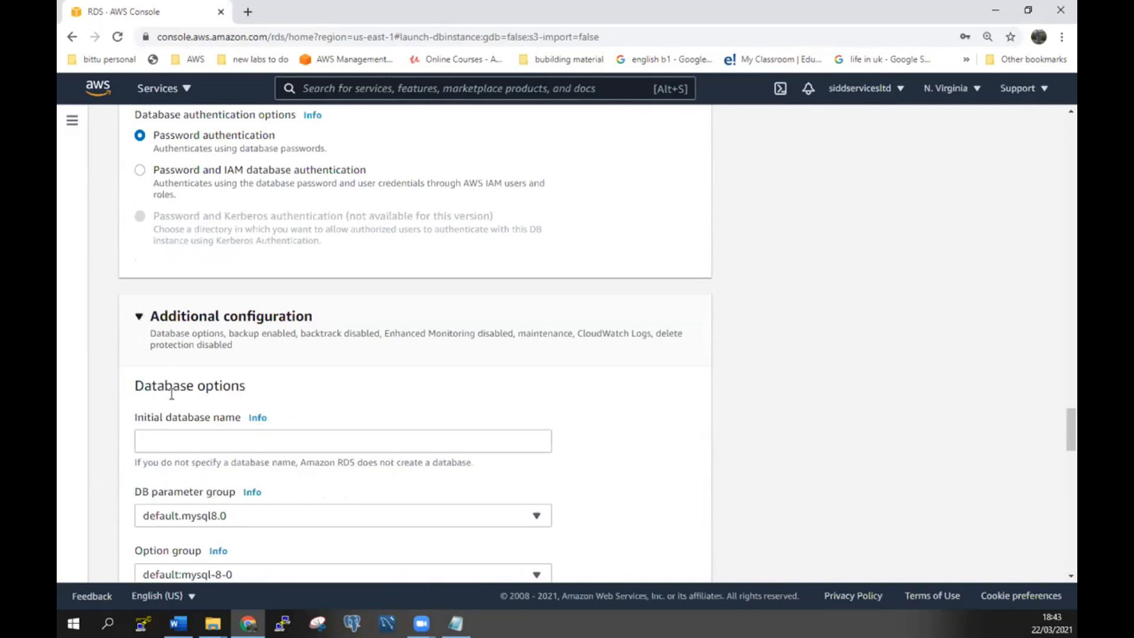
pyautogui.click(209, 445)
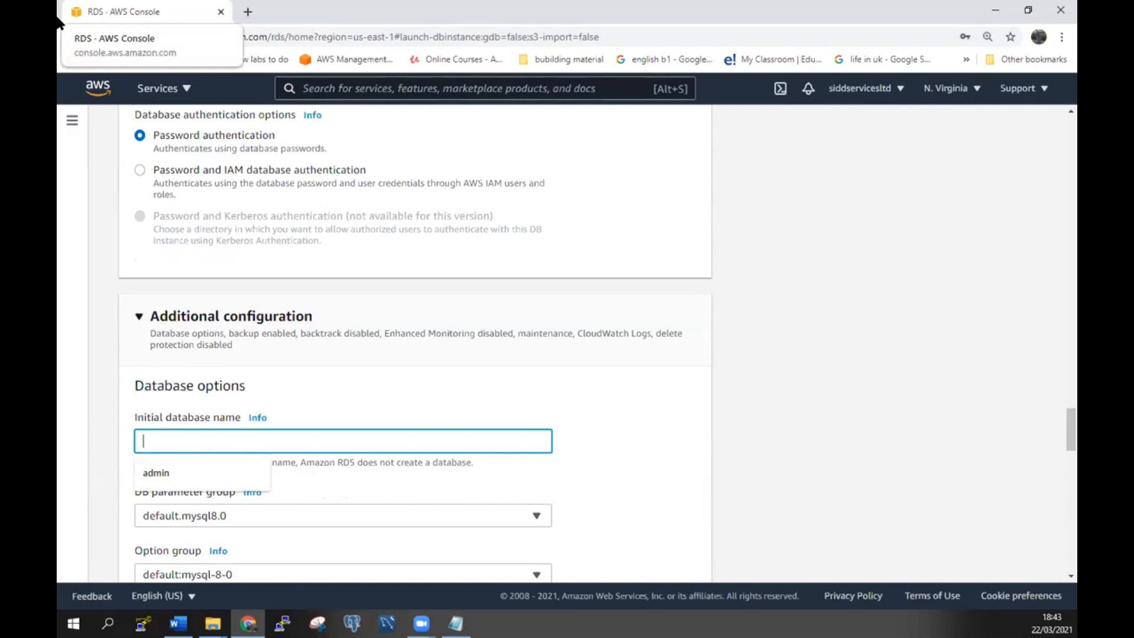
pyautogui.write('sid1')
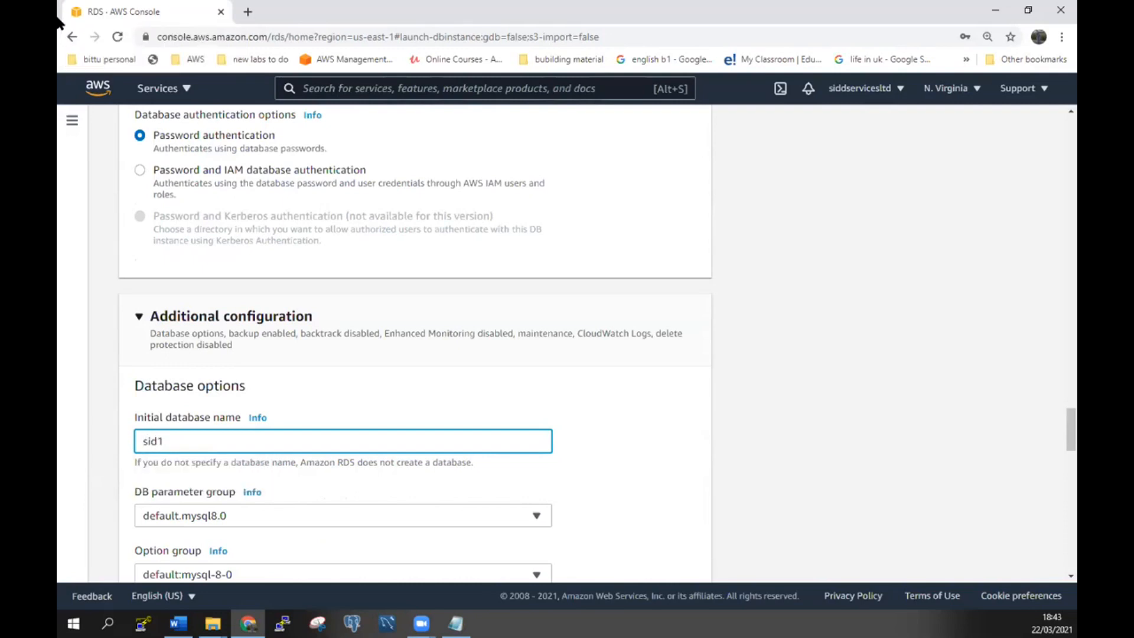
pyautogui.click(773, 407)
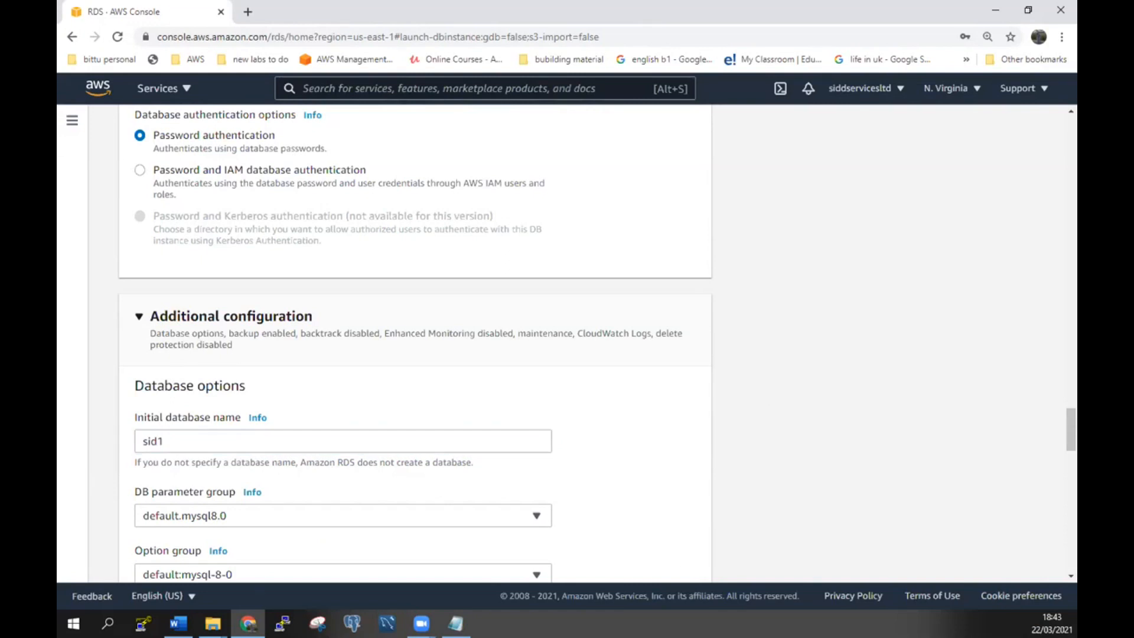
pyautogui.click(456, 622)
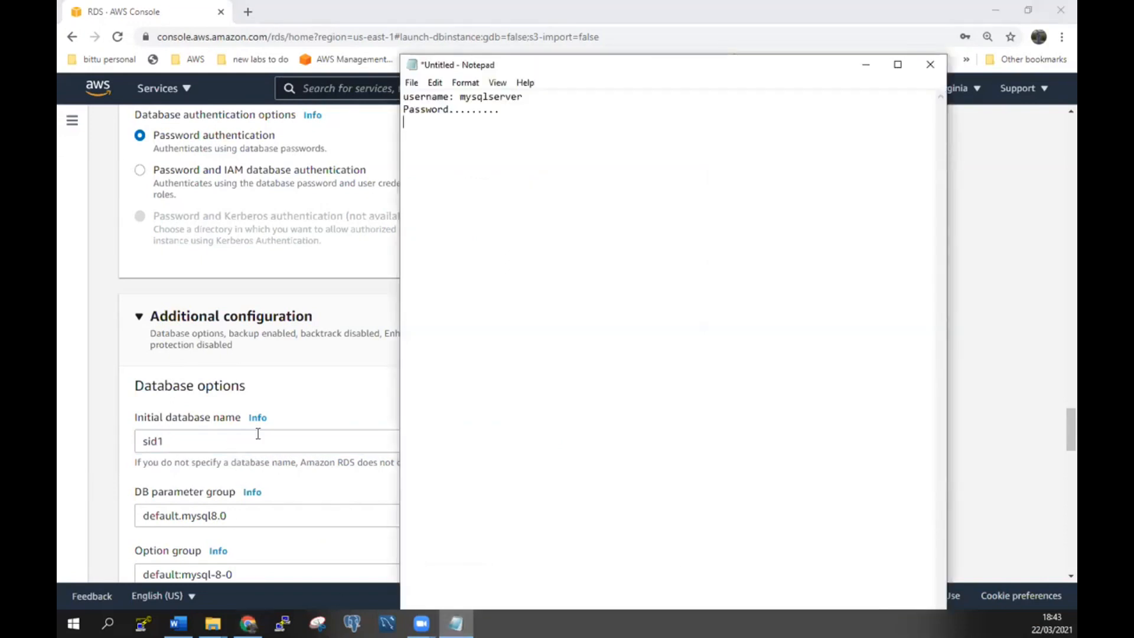
# Add the line 'initial database Name: sid1' to the Notepad note.
pyautogui.write('initial database Name:')
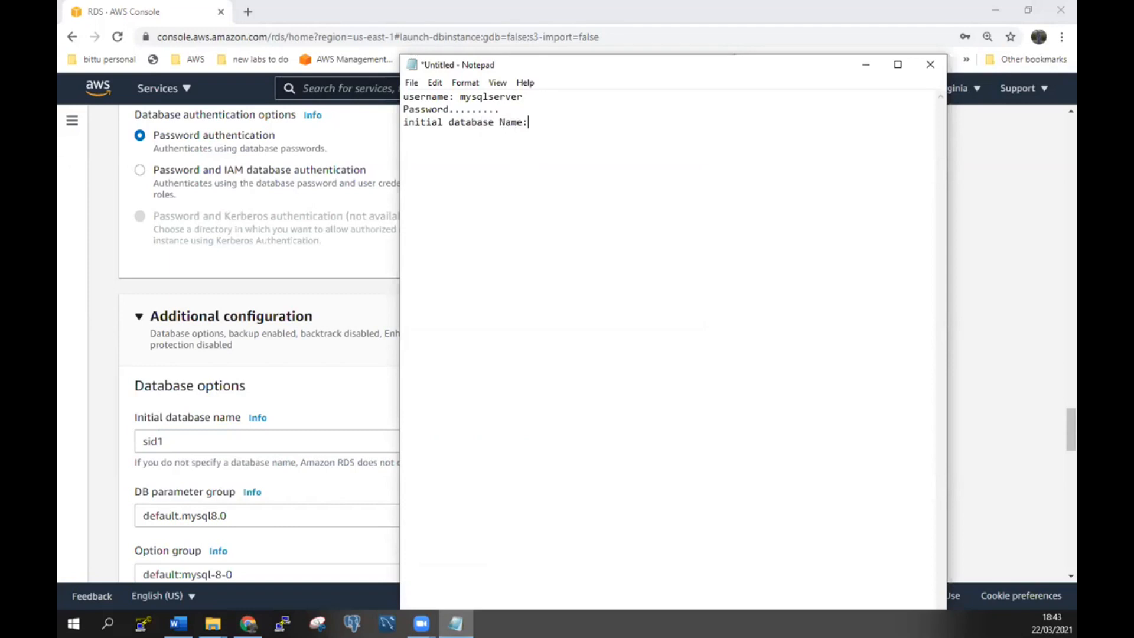
pyautogui.write(' sid1')
pyautogui.click(802, 6)
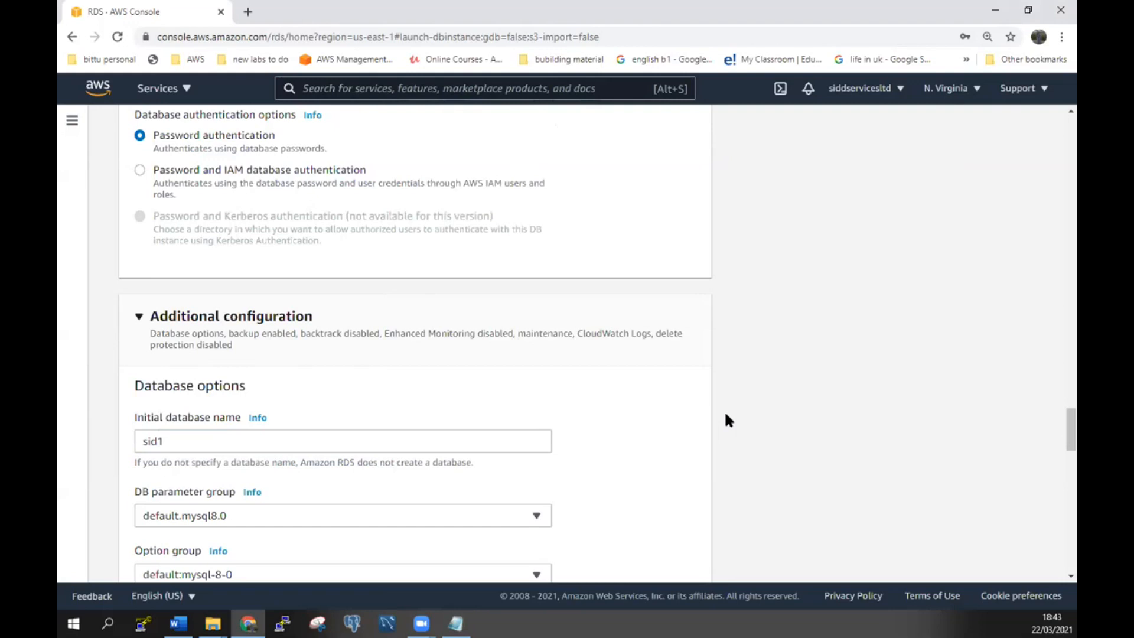
# Uncheck Enable automatic backups and scroll to the end of the database creation form.
pyautogui.scroll(-4, 725, 414)
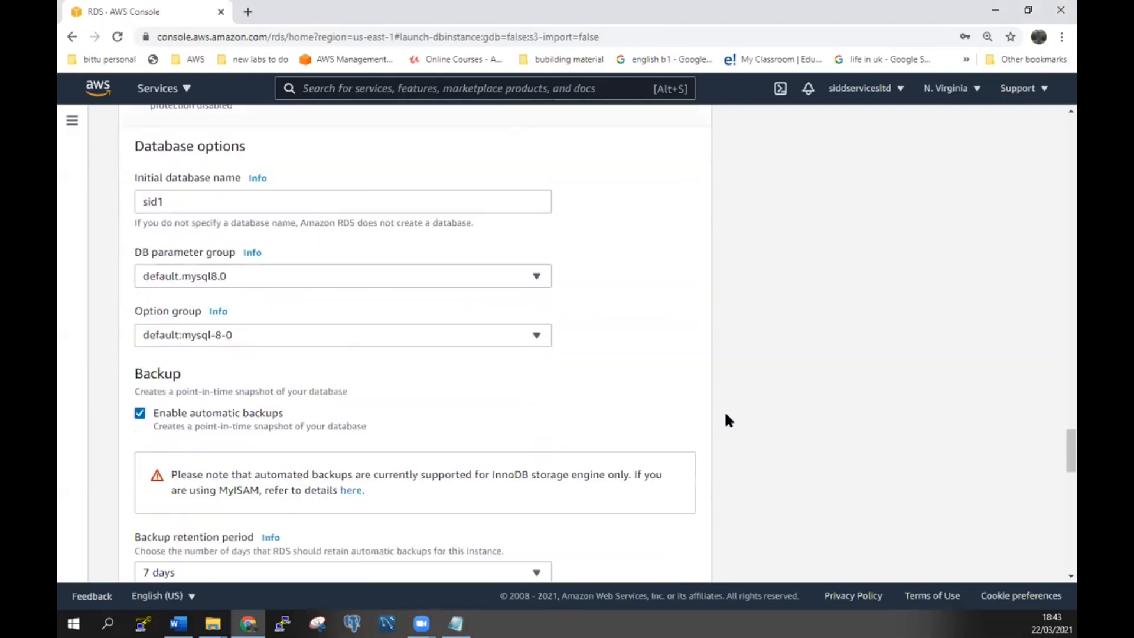
pyautogui.scroll(-1, 728, 420)
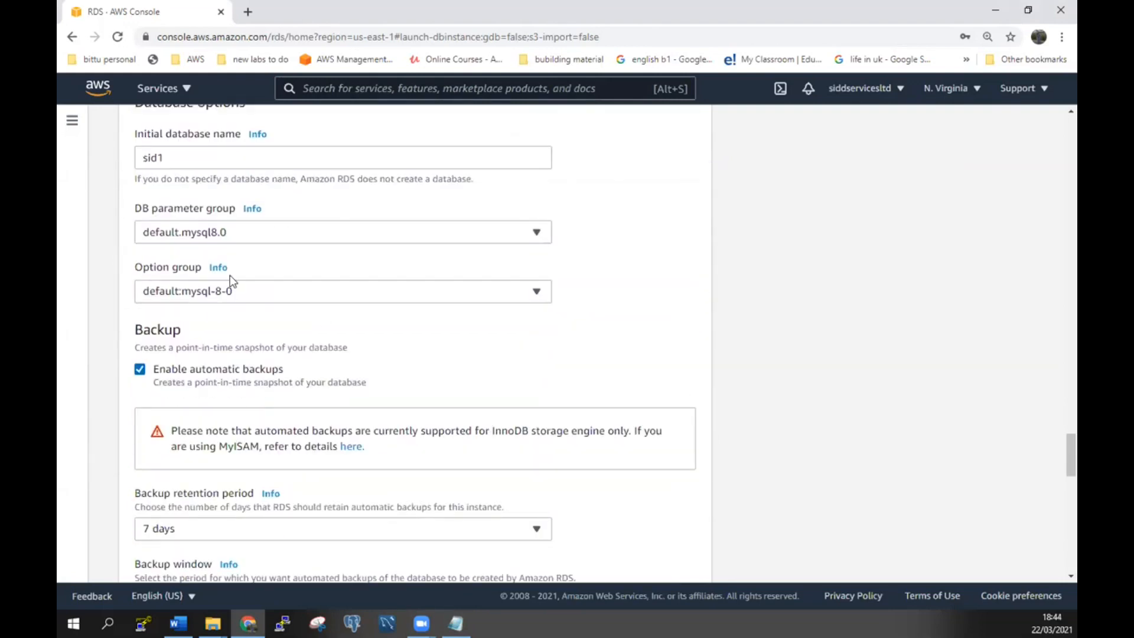
pyautogui.scroll(-3, 282, 335)
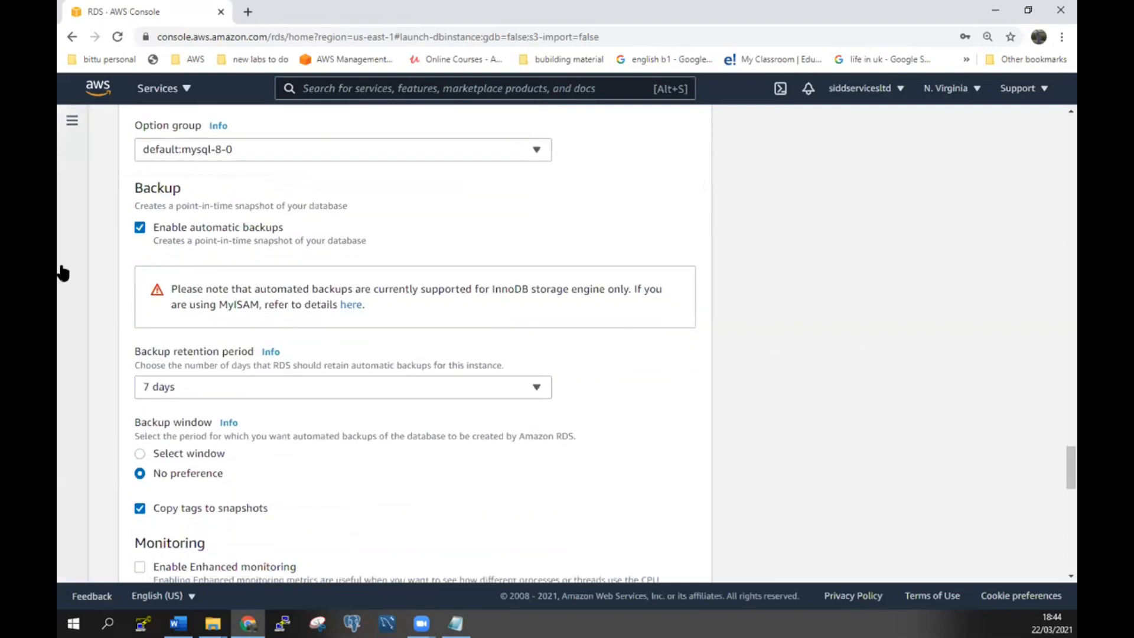
pyautogui.click(140, 228)
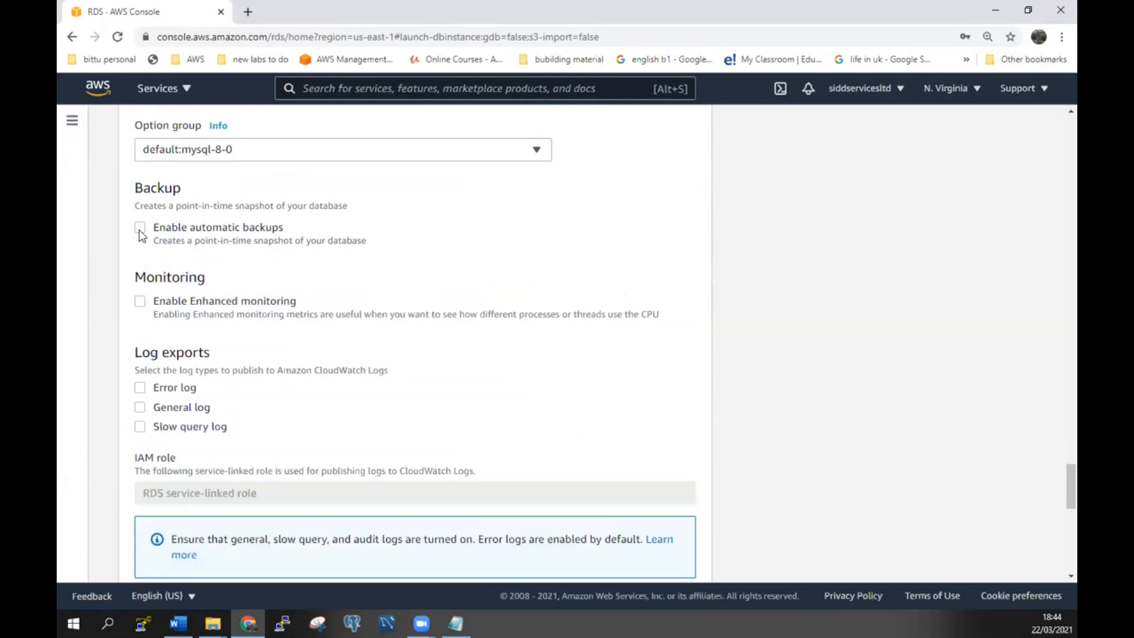
pyautogui.scroll(-1, 141, 236)
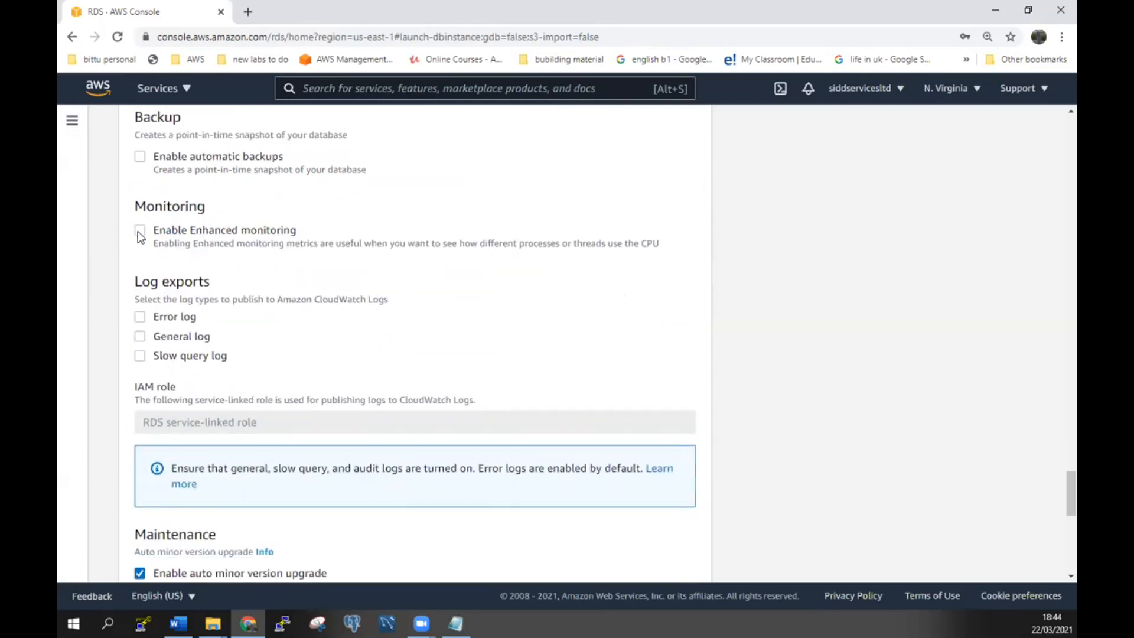
pyautogui.scroll(-2, 140, 236)
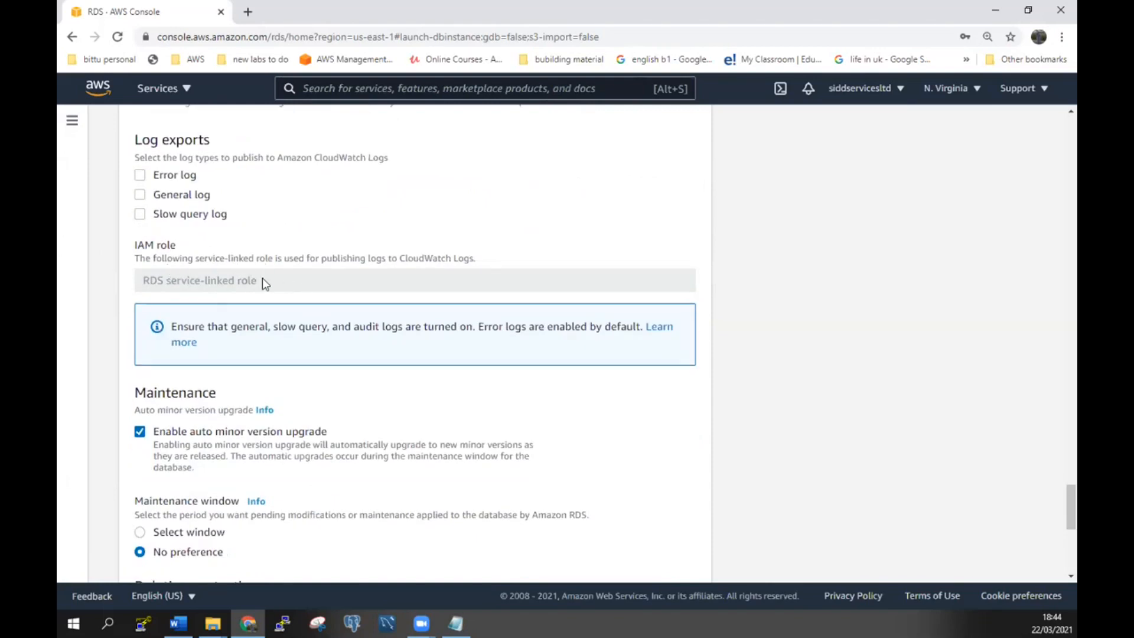
pyautogui.scroll(-3, 254, 279)
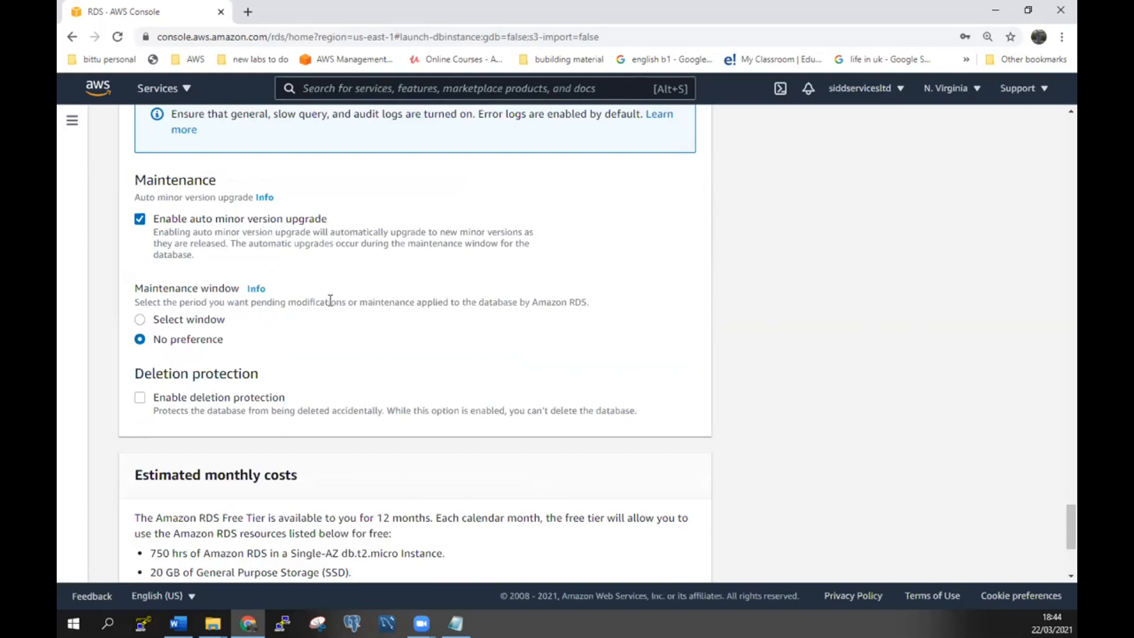
pyautogui.scroll(-1, 330, 300)
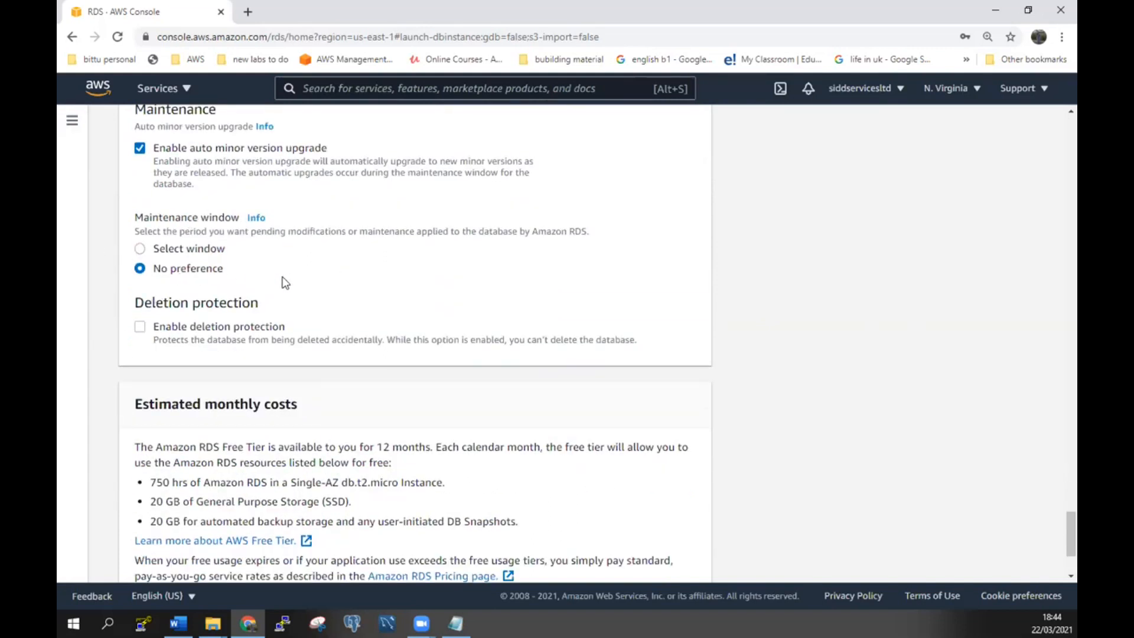
pyautogui.scroll(-1, 285, 283)
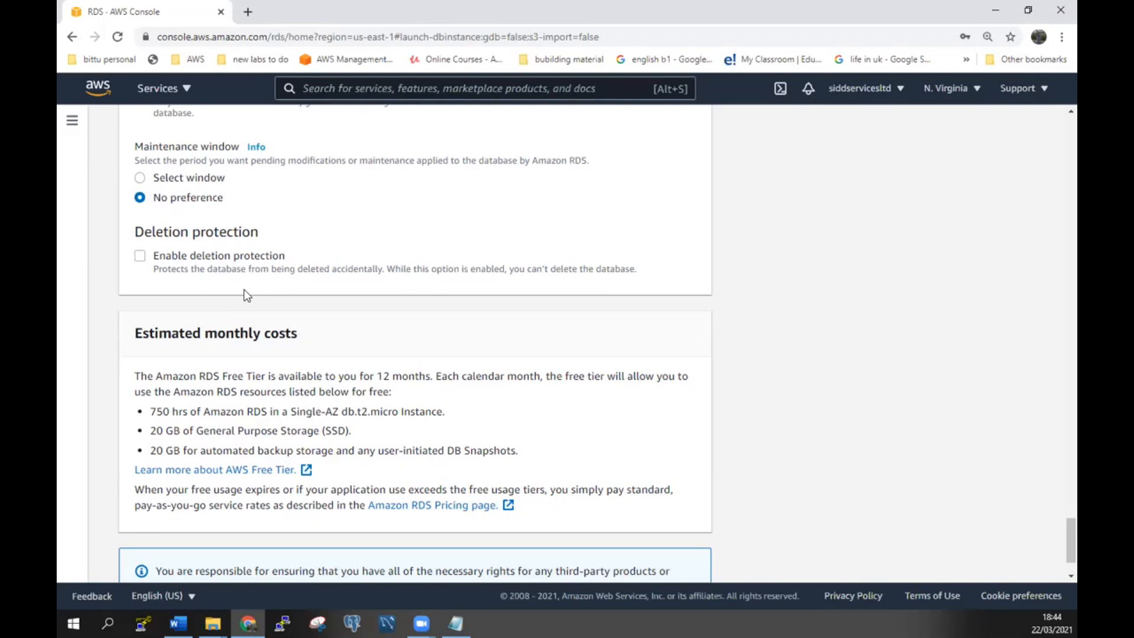
pyautogui.scroll(-2, 243, 289)
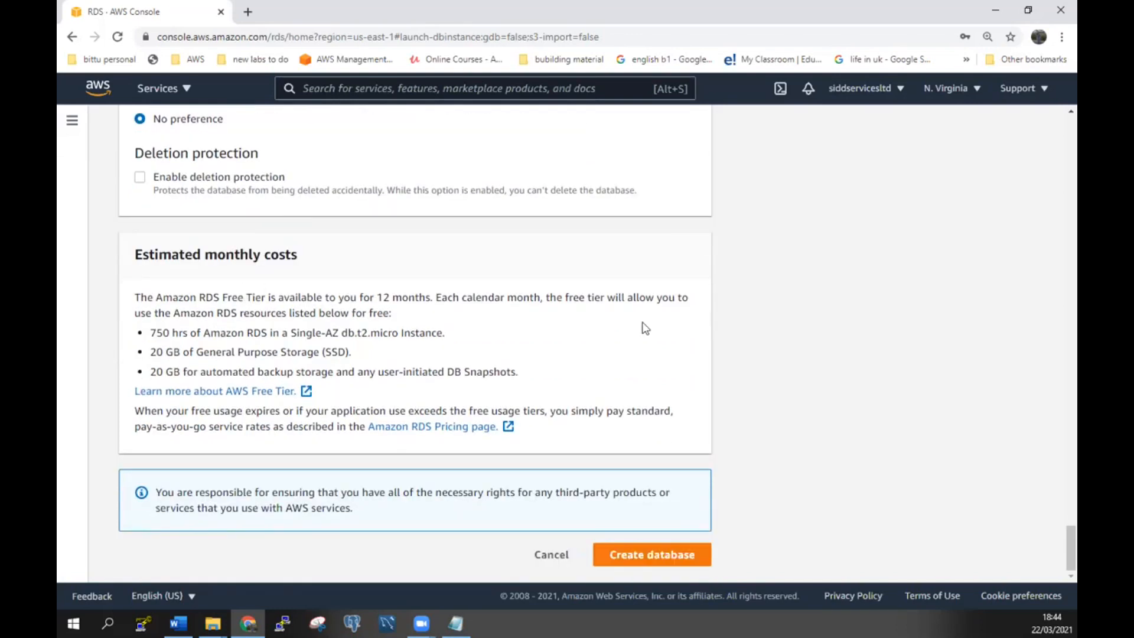
# Create the admin1 MySQL database and dismiss the browser's save-password prompt.
pyautogui.click(663, 559)
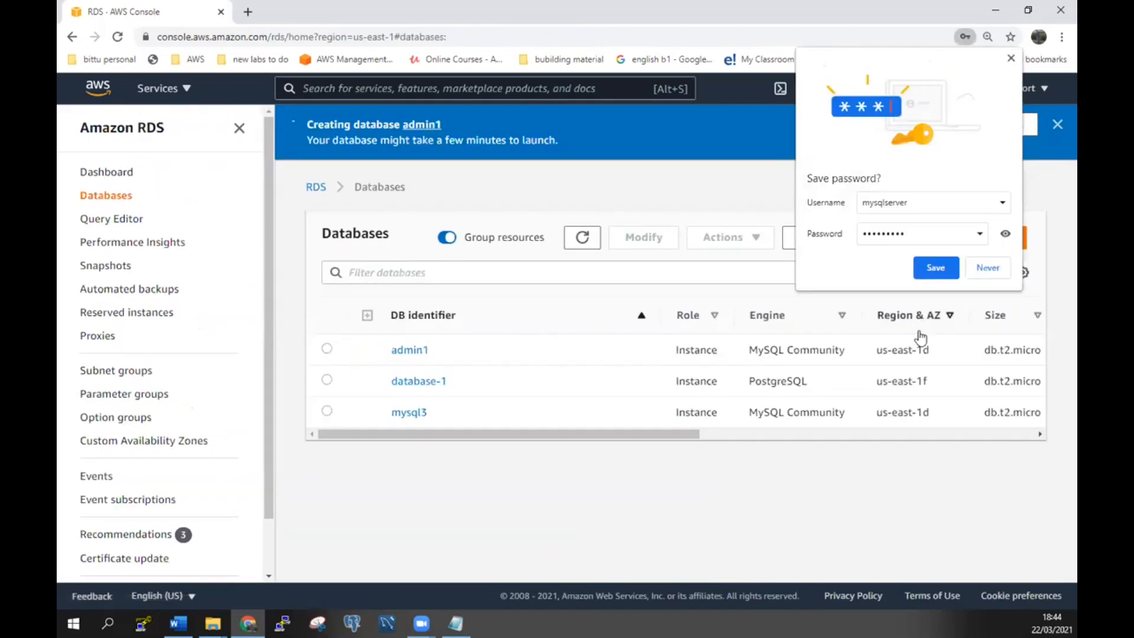
pyautogui.click(941, 275)
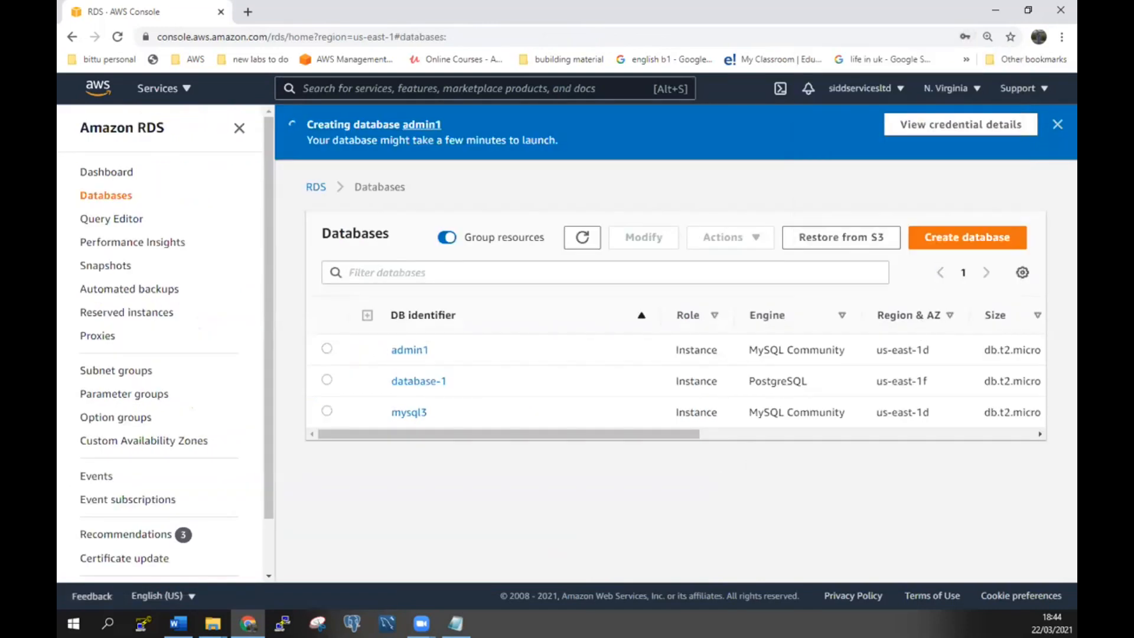
pyautogui.moveTo(546, 440); pyautogui.dragTo(356, 424)
# Open the admin1 database's details page, which shows its status as Creating.
pyautogui.click(327, 349)
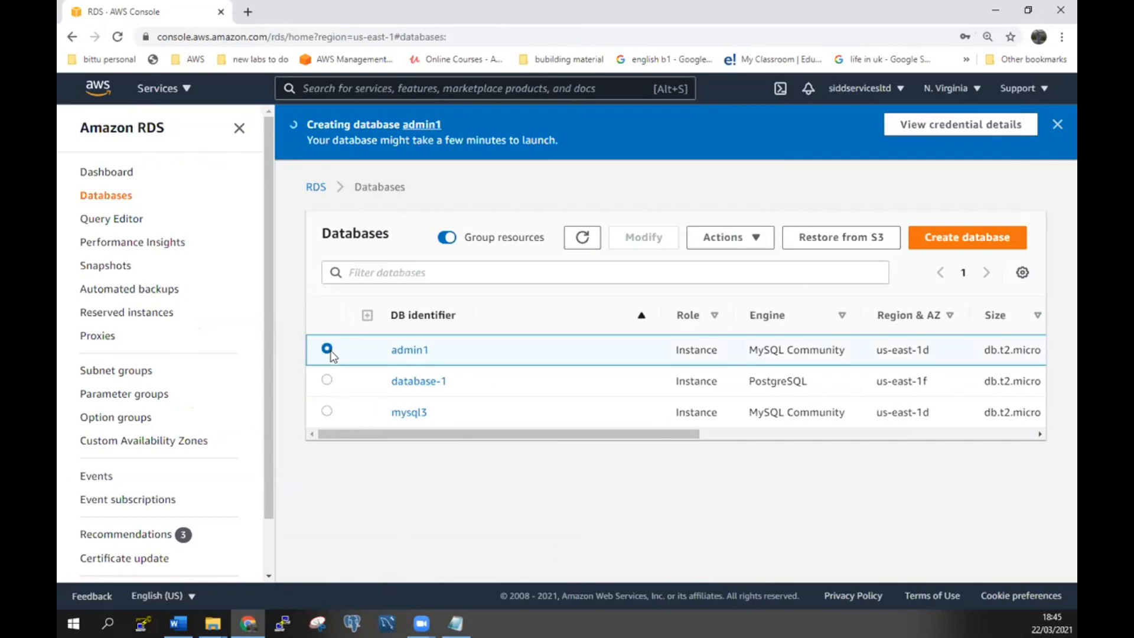
pyautogui.click(418, 351)
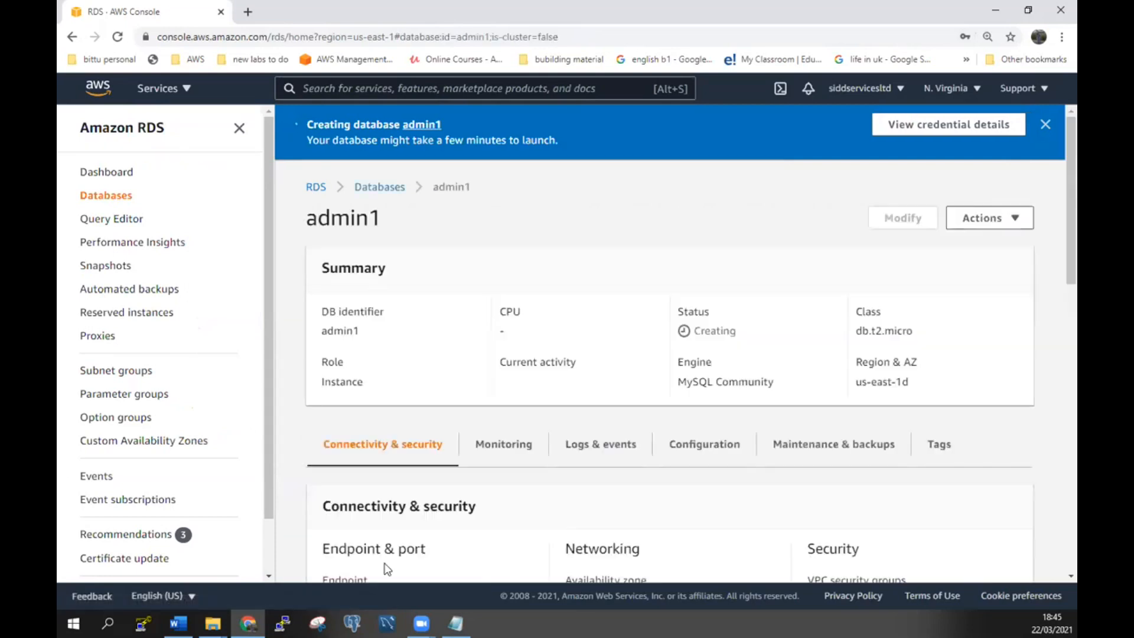
pyautogui.scroll(-3, 396, 520)
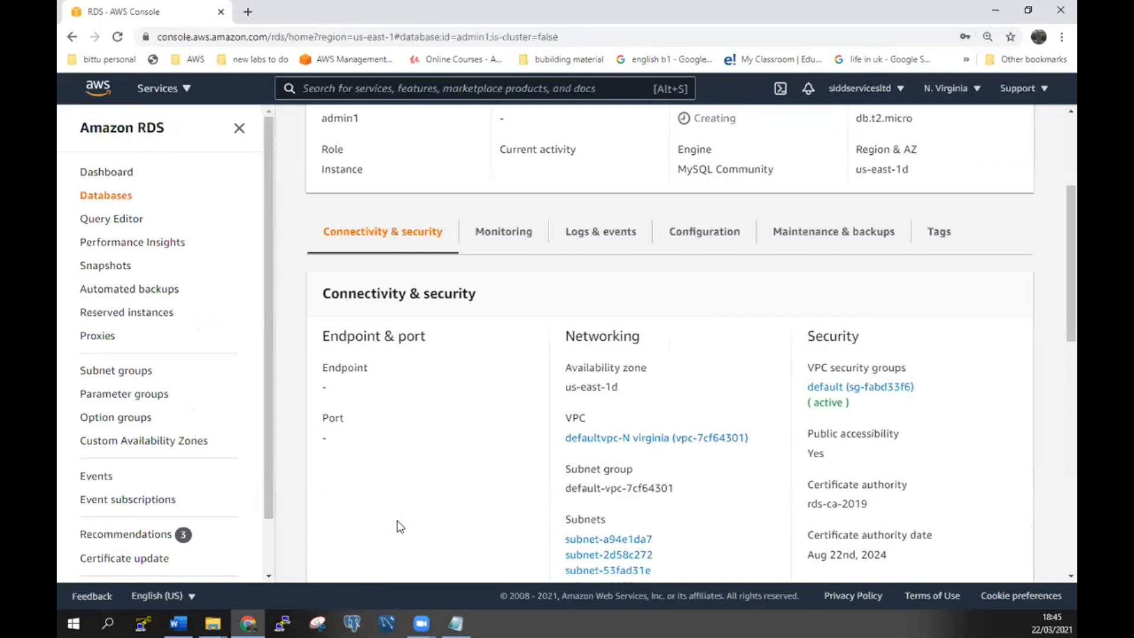
pyautogui.scroll(-10, 396, 520)
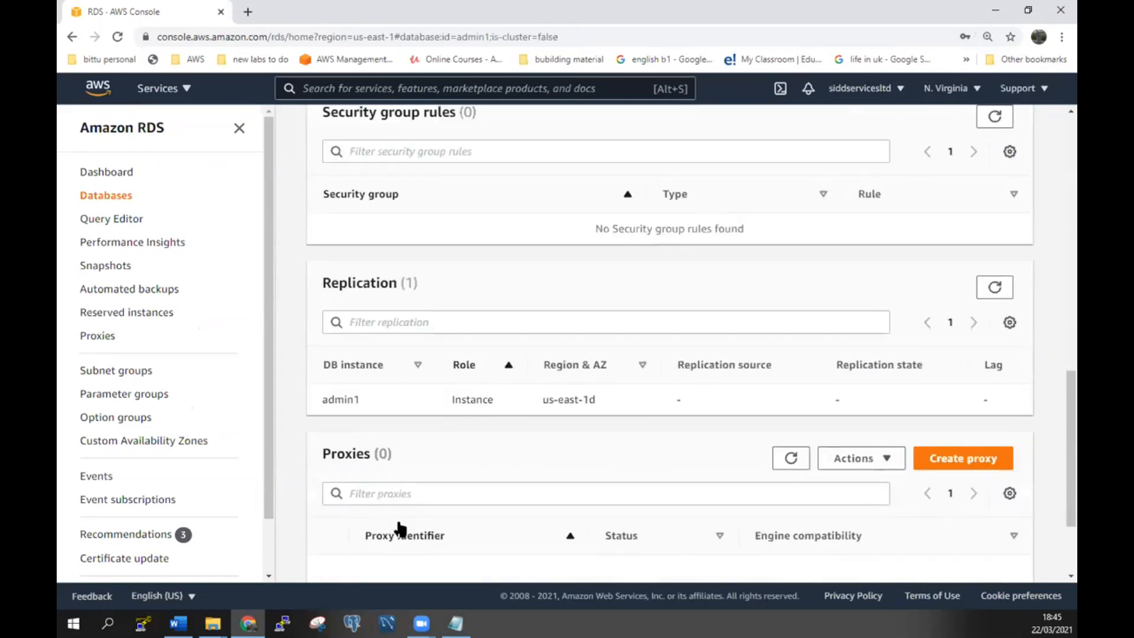
pyautogui.scroll(13, 399, 527)
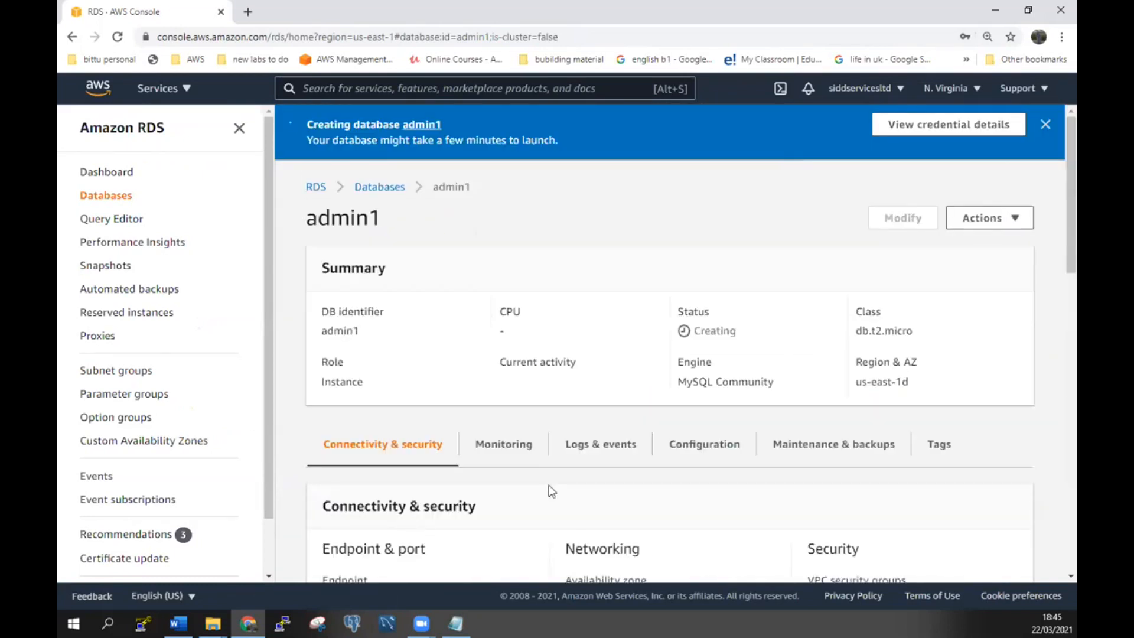
pyautogui.click(167, 89)
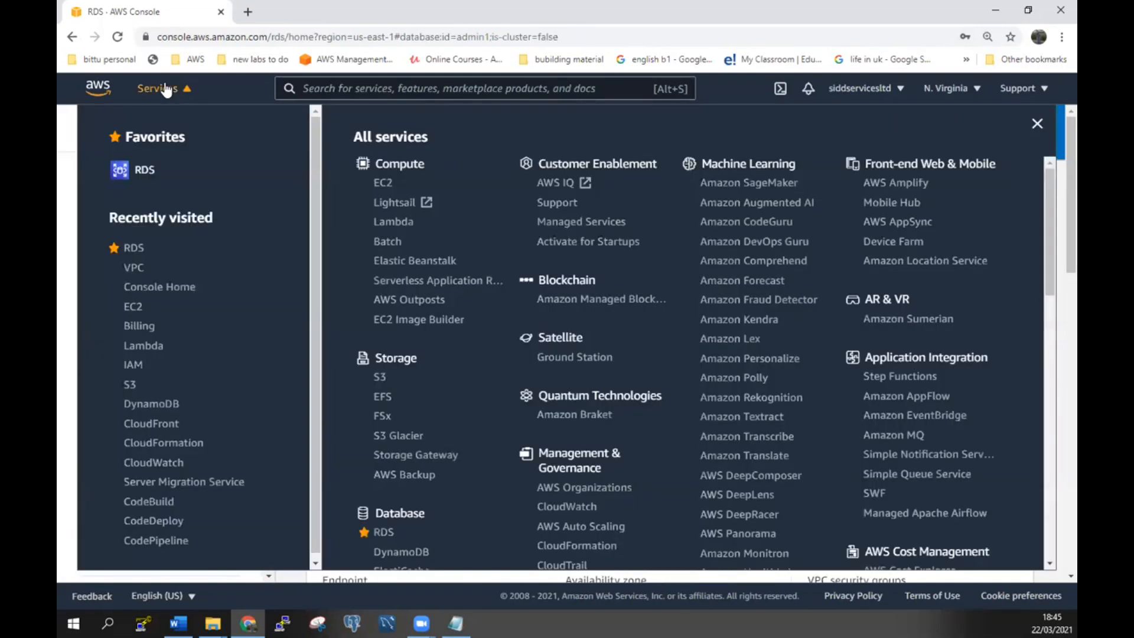
# Go to the EC2 Instances list and begin launching a new instance.
pyautogui.click(133, 307)
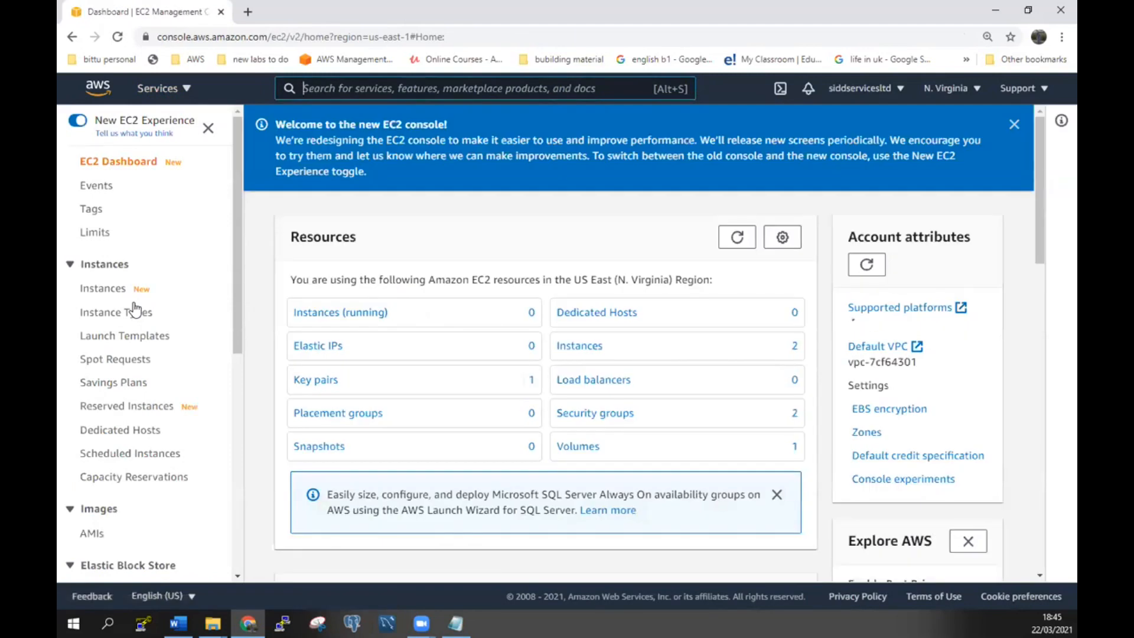
pyautogui.click(315, 314)
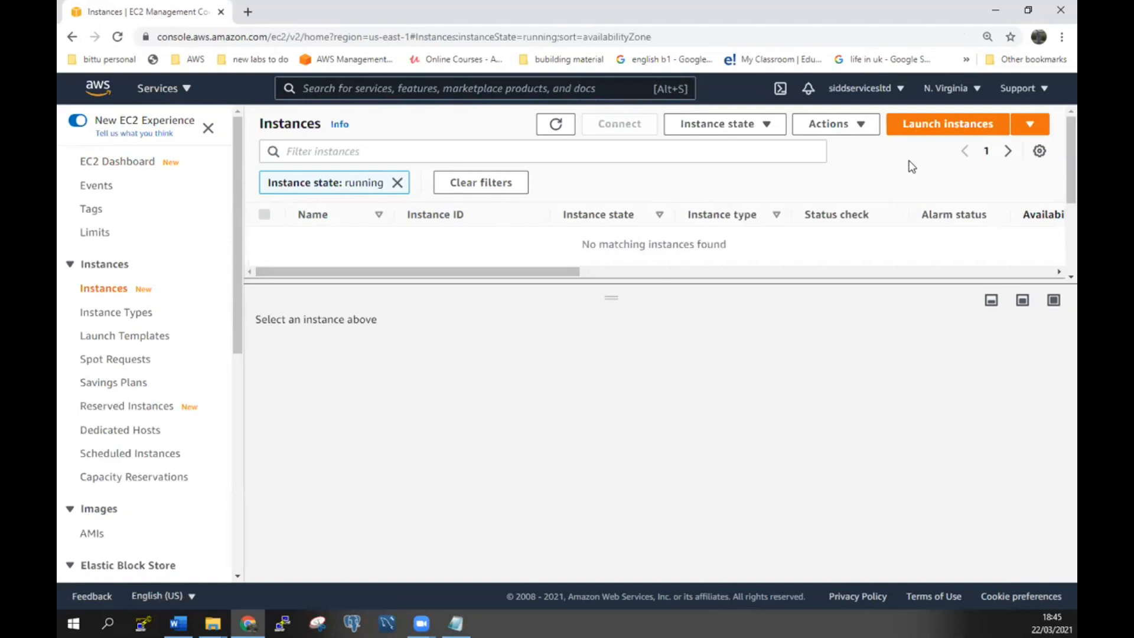
pyautogui.click(949, 131)
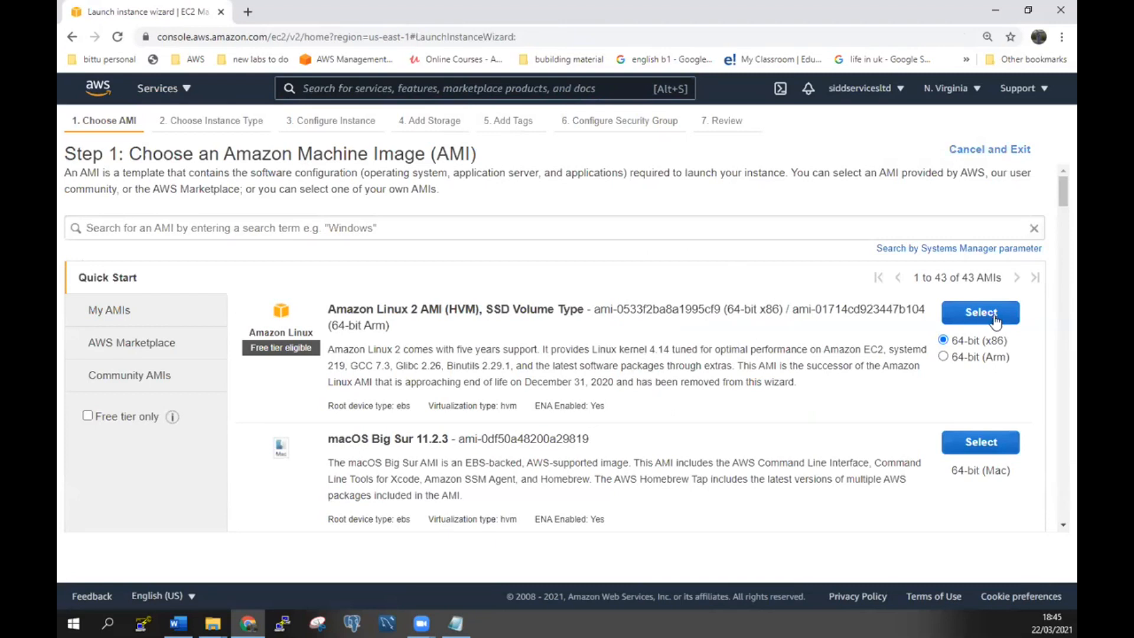
# Choose the Amazon Linux 2 AMI and keep the t2.micro instance type.
pyautogui.scroll(-2, 904, 396)
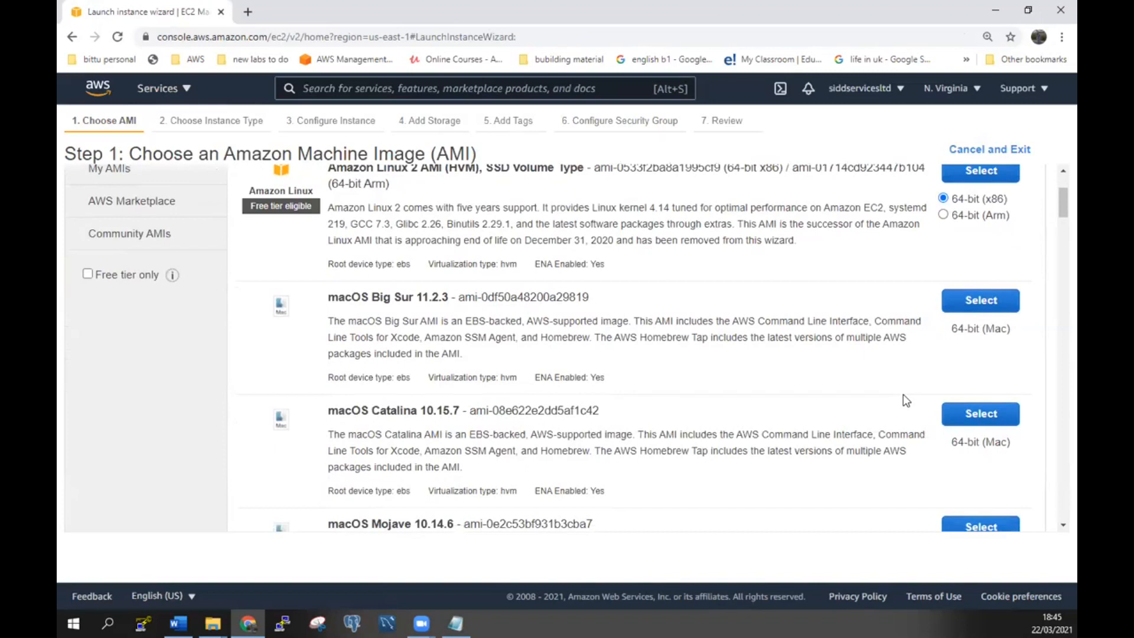
pyautogui.scroll(2, 902, 394)
pyautogui.click(981, 321)
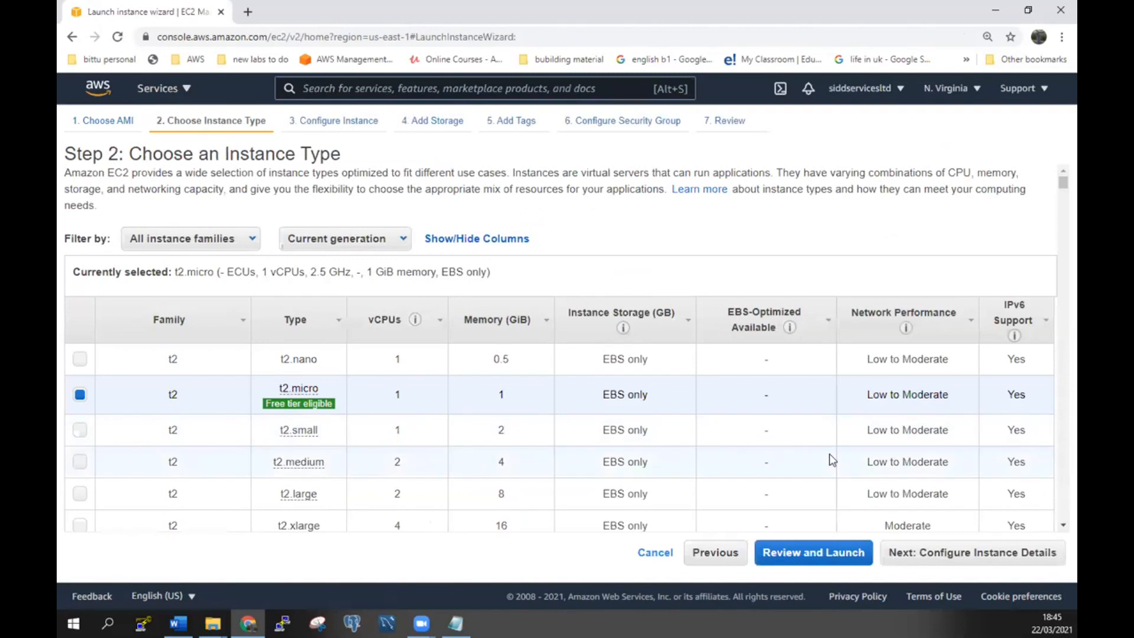
pyautogui.scroll(-1, 829, 454)
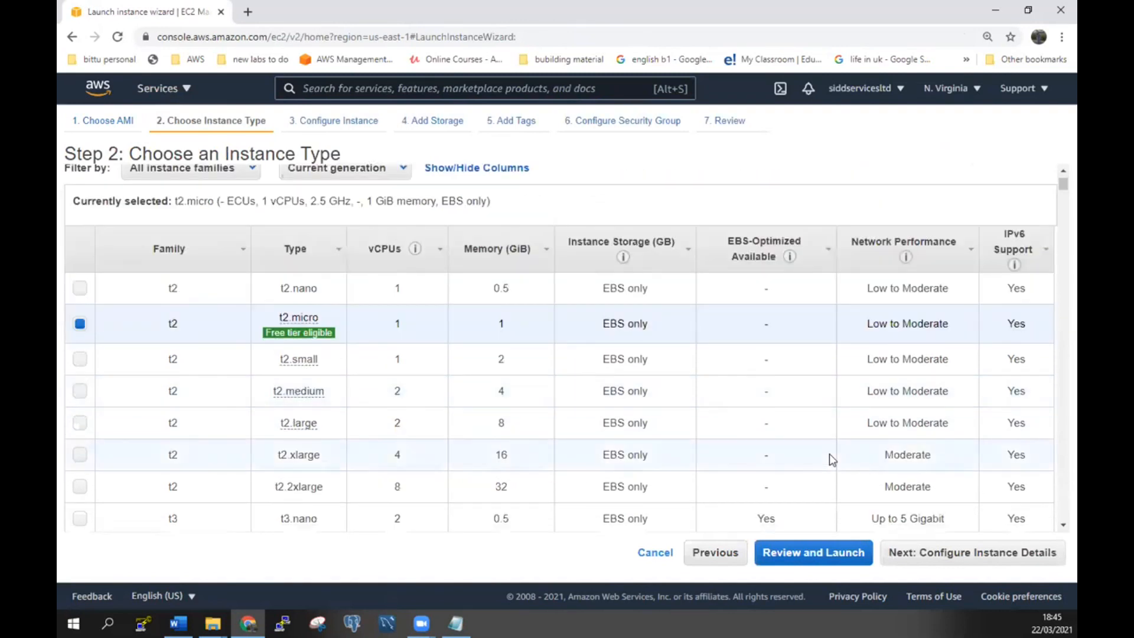
pyautogui.click(993, 560)
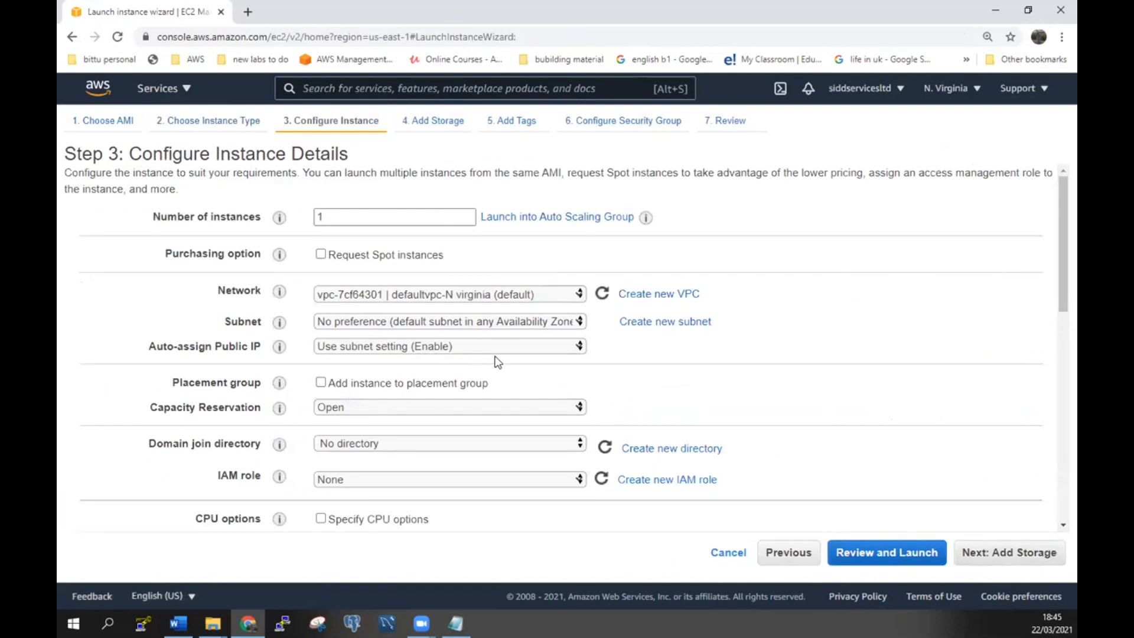
# Enable auto-assign public IP and try the default subnet in us-east-1d.
pyautogui.click(516, 349)
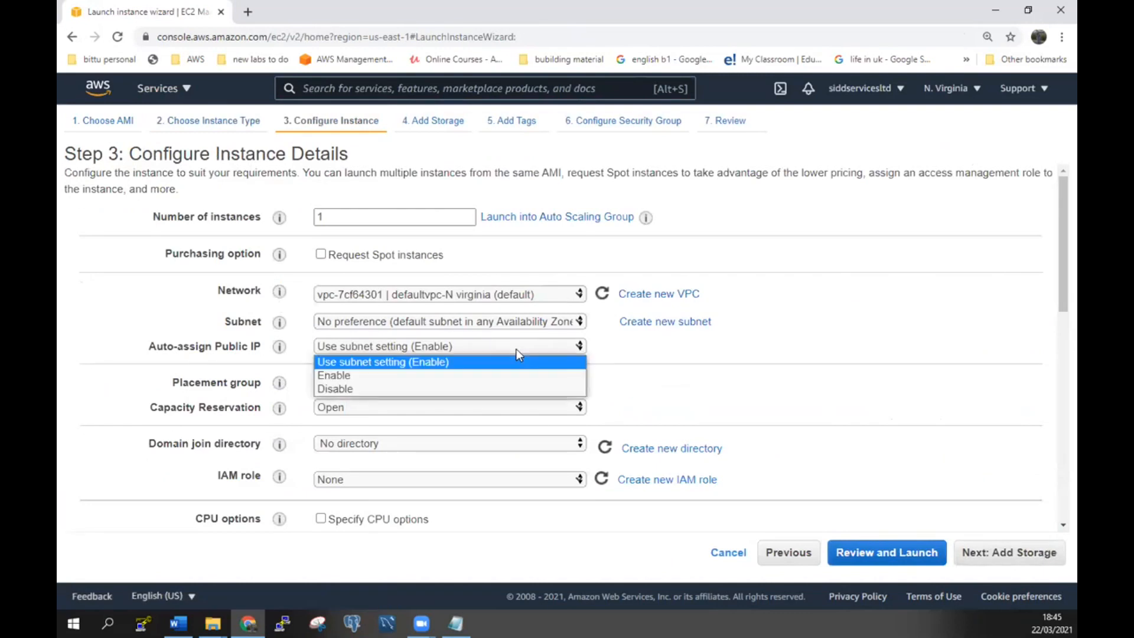
pyautogui.click(489, 372)
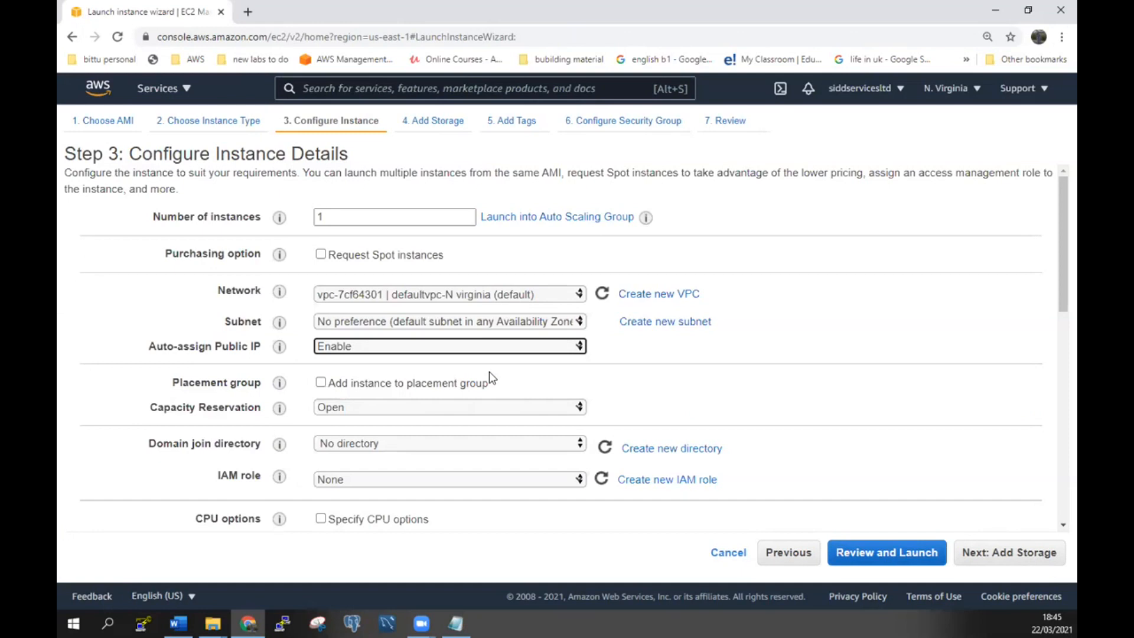
pyautogui.click(555, 326)
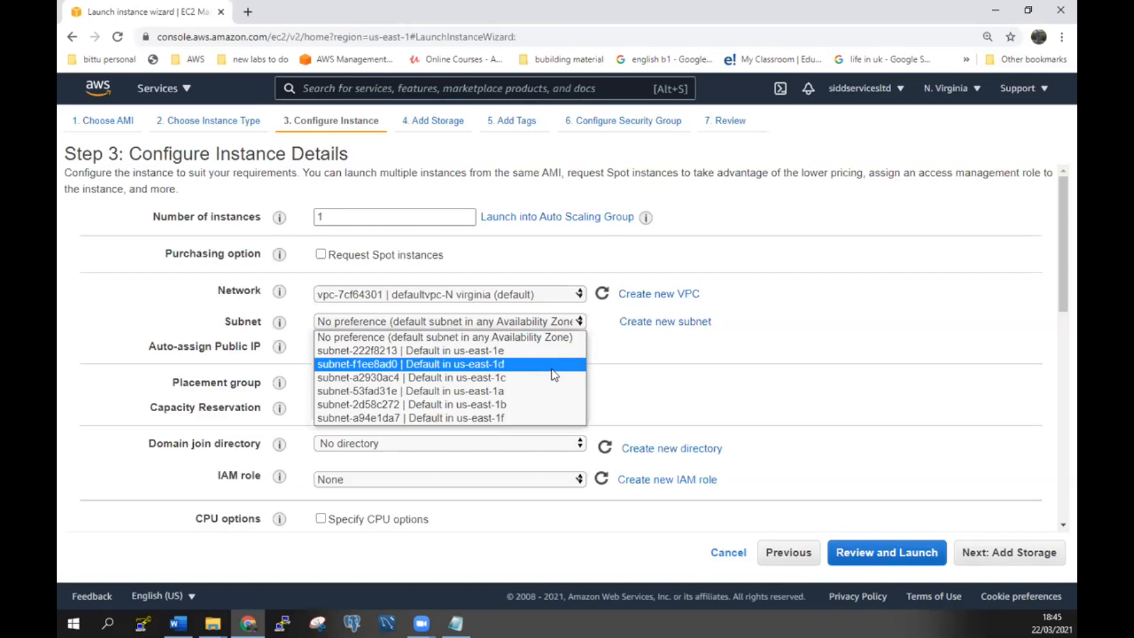
pyautogui.click(499, 364)
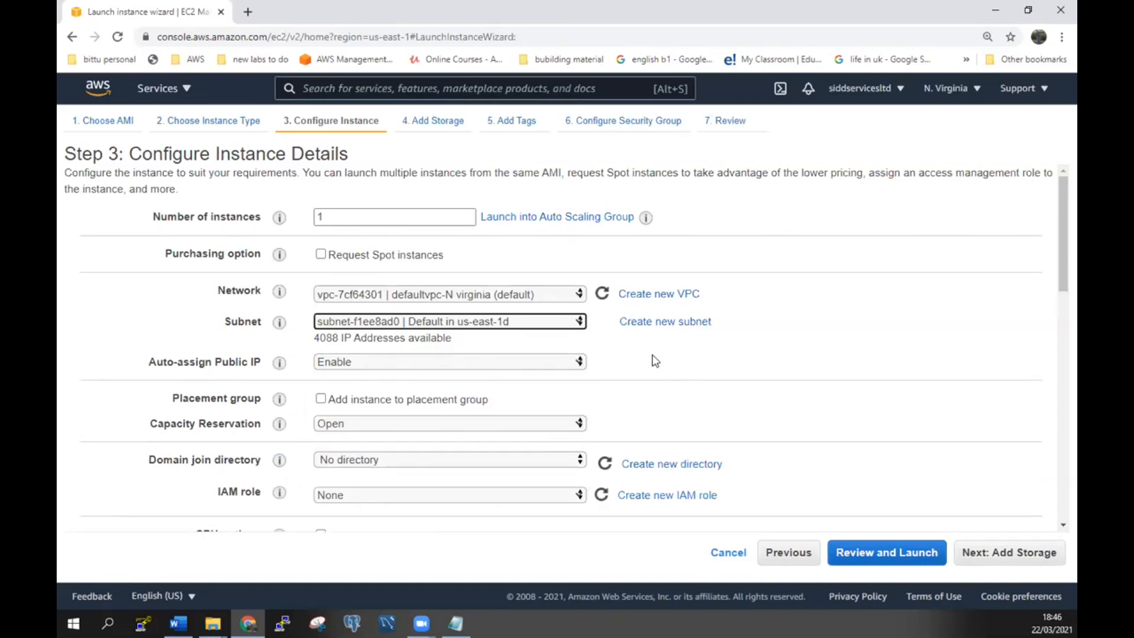
# Set the subnet back to No preference and continue to Add Storage.
pyautogui.click(562, 325)
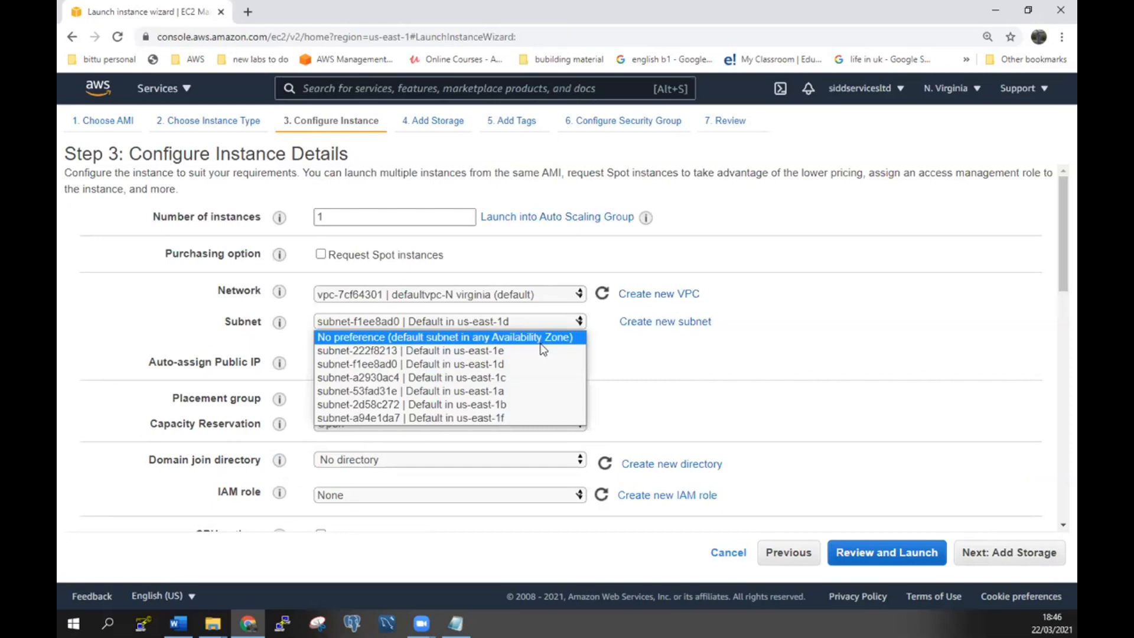
pyautogui.click(562, 338)
pyautogui.scroll(-2, 669, 365)
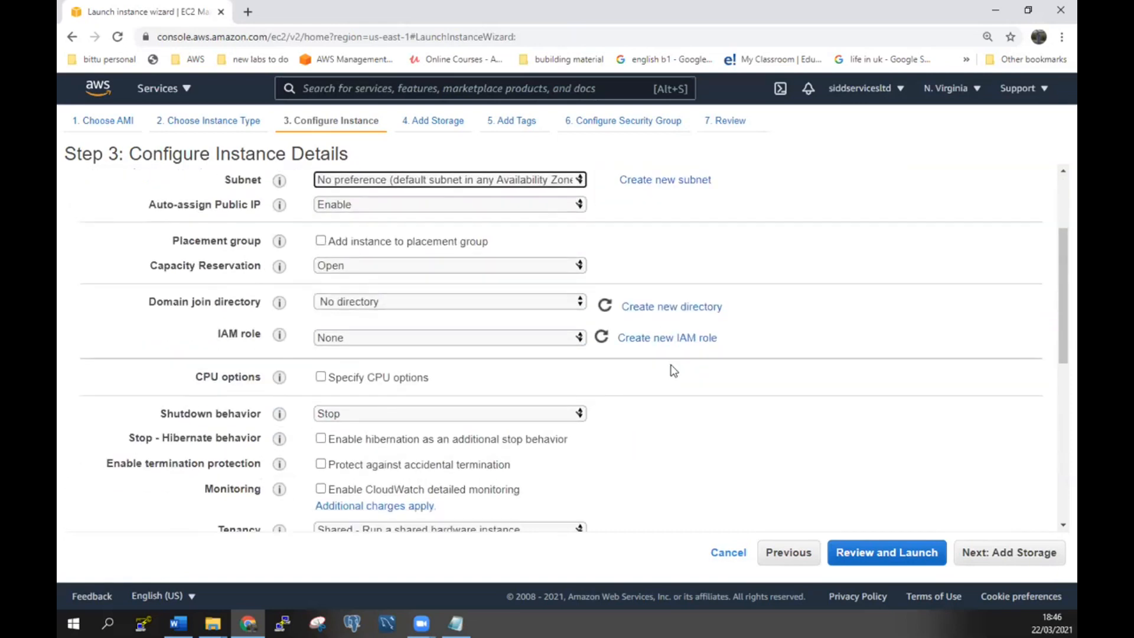
pyautogui.scroll(-2, 673, 369)
pyautogui.scroll(-4, 673, 370)
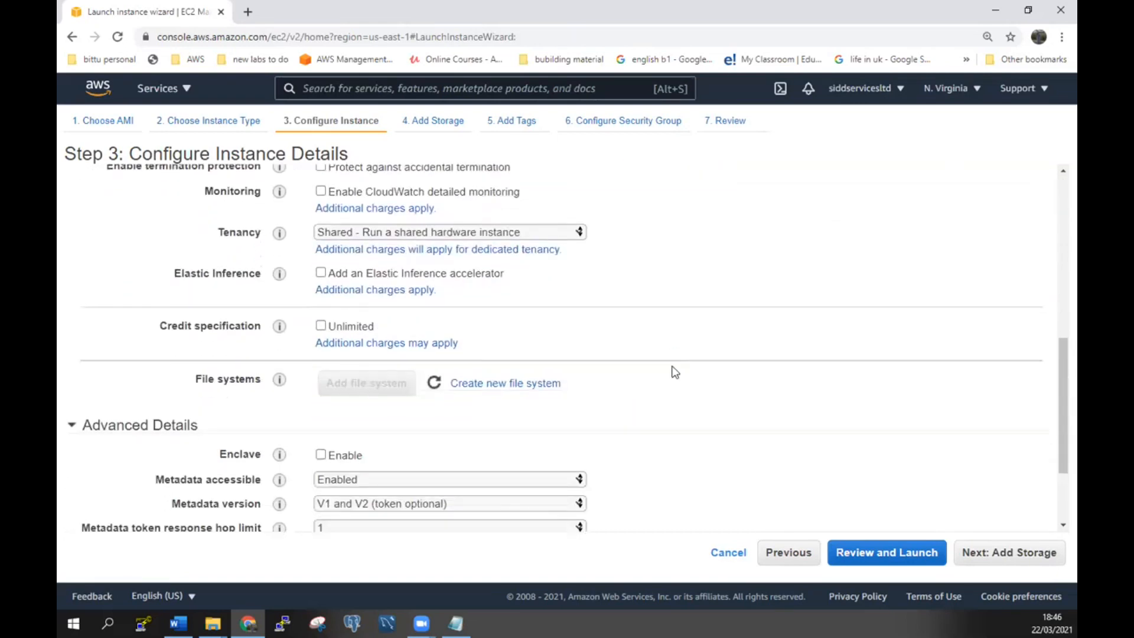
pyautogui.scroll(2, 675, 371)
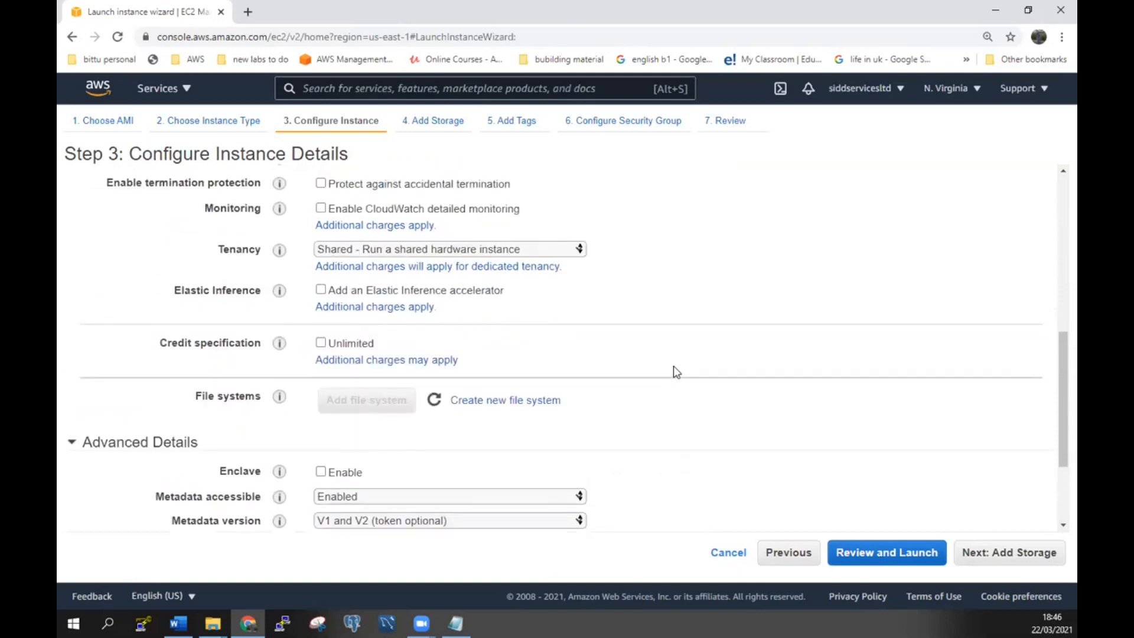
pyautogui.scroll(2, 676, 371)
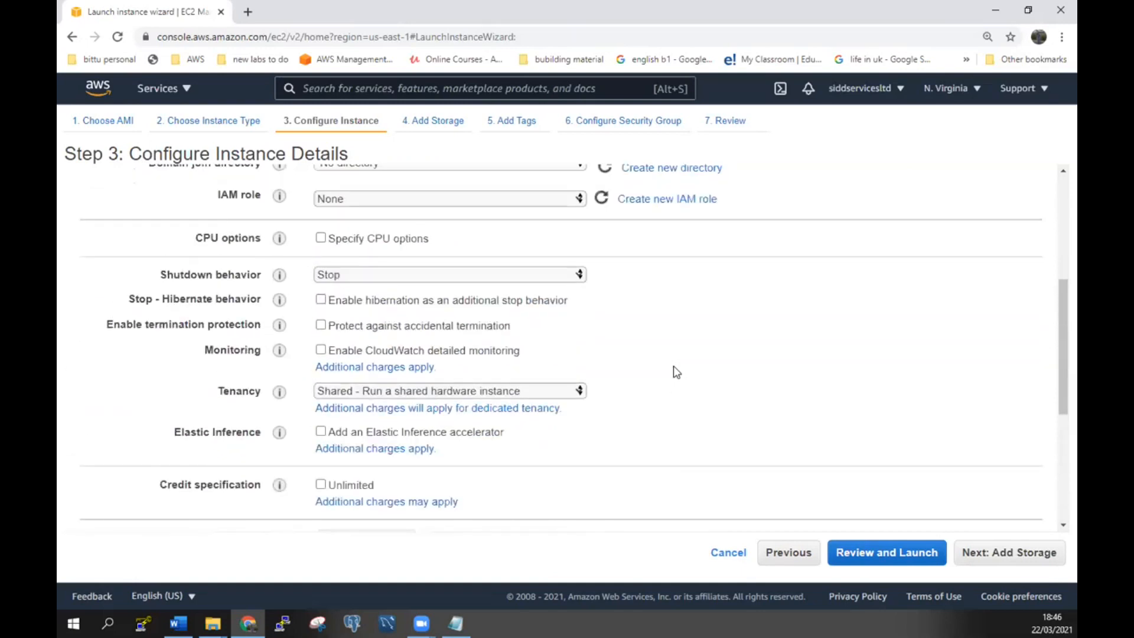
pyautogui.scroll(4, 673, 367)
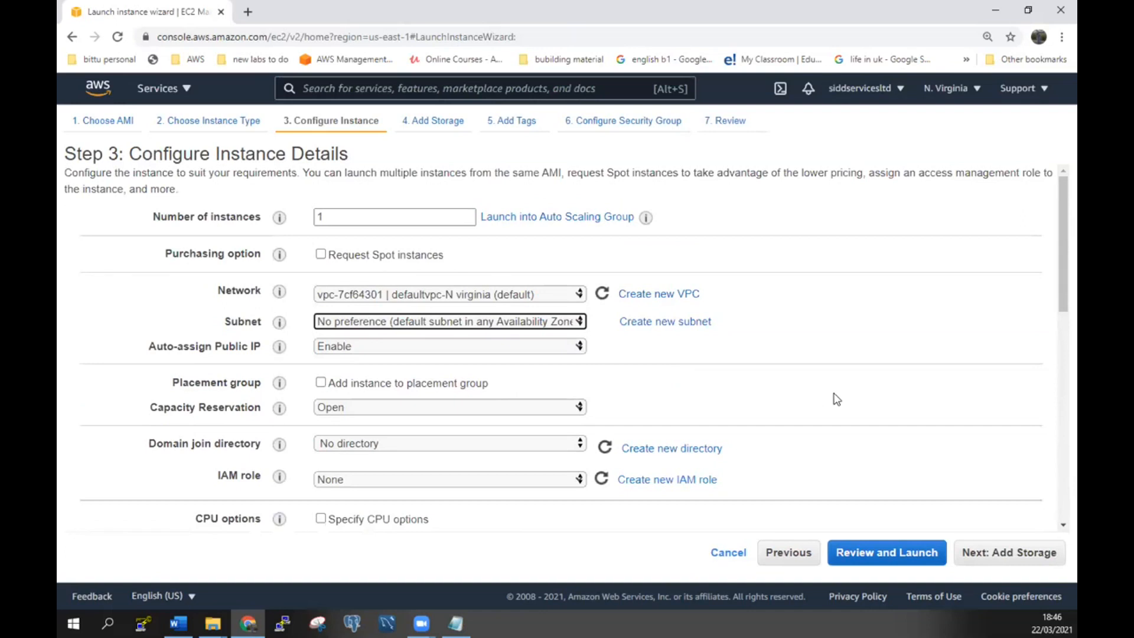
pyautogui.click(1023, 556)
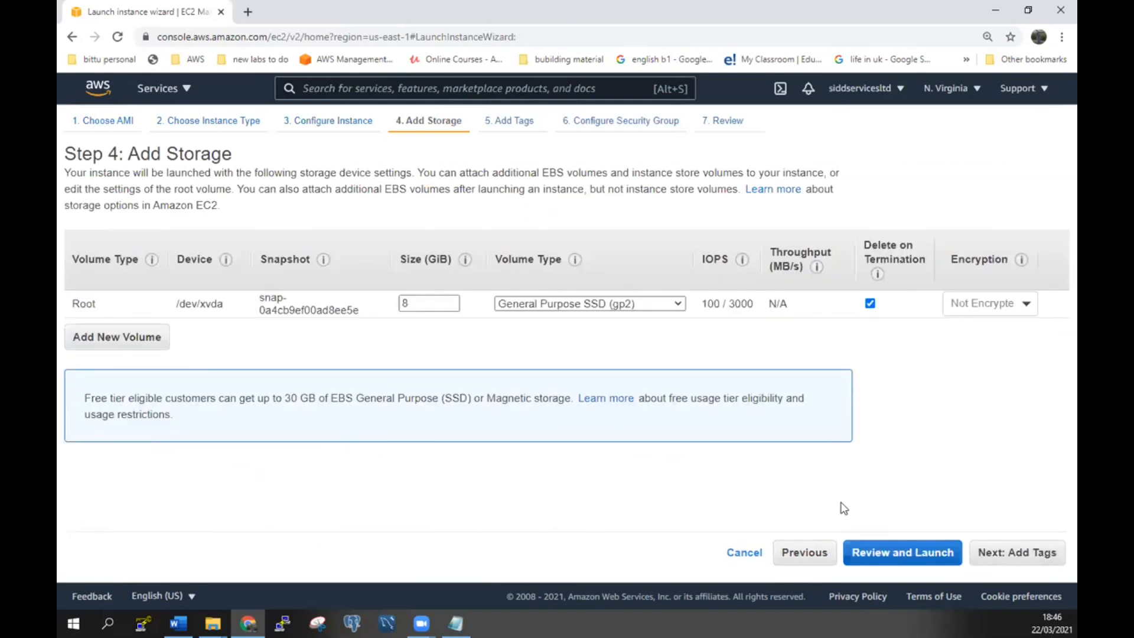
# Keep the default storage and tags, and assign the existing default security group sg-fabd33f6.
pyautogui.click(1007, 560)
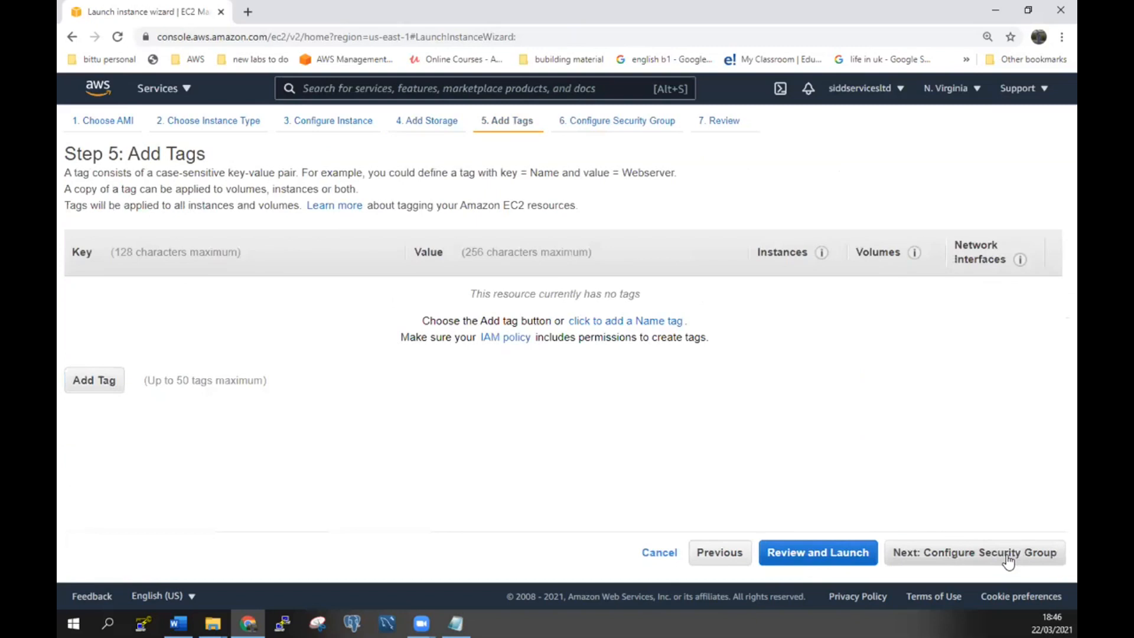
pyautogui.click(1008, 559)
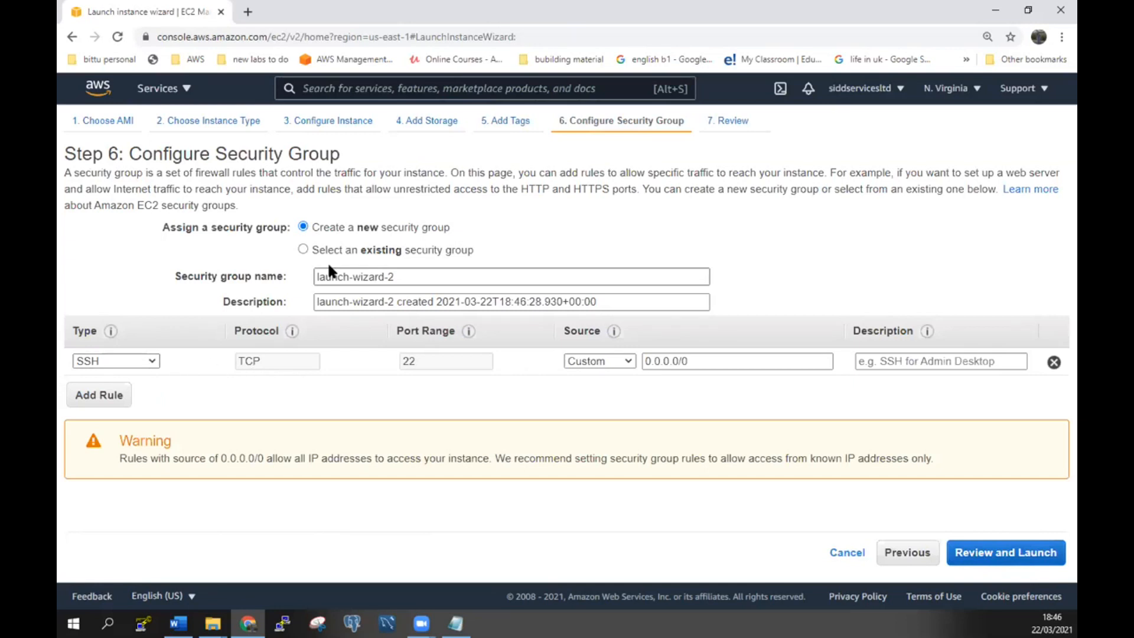
pyautogui.click(302, 249)
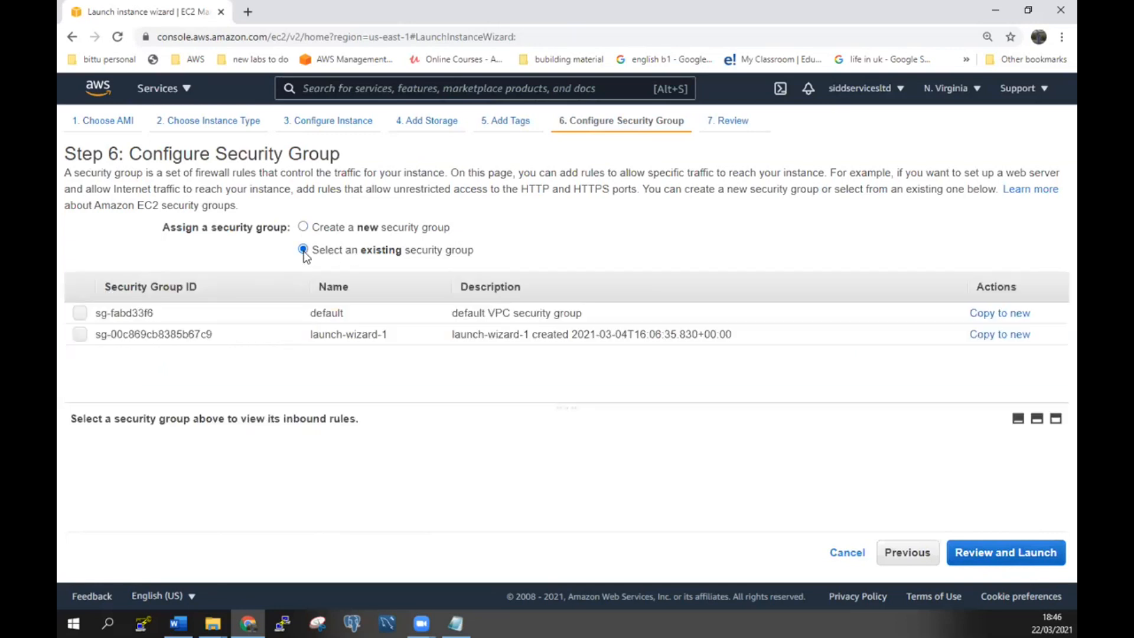
pyautogui.click(81, 313)
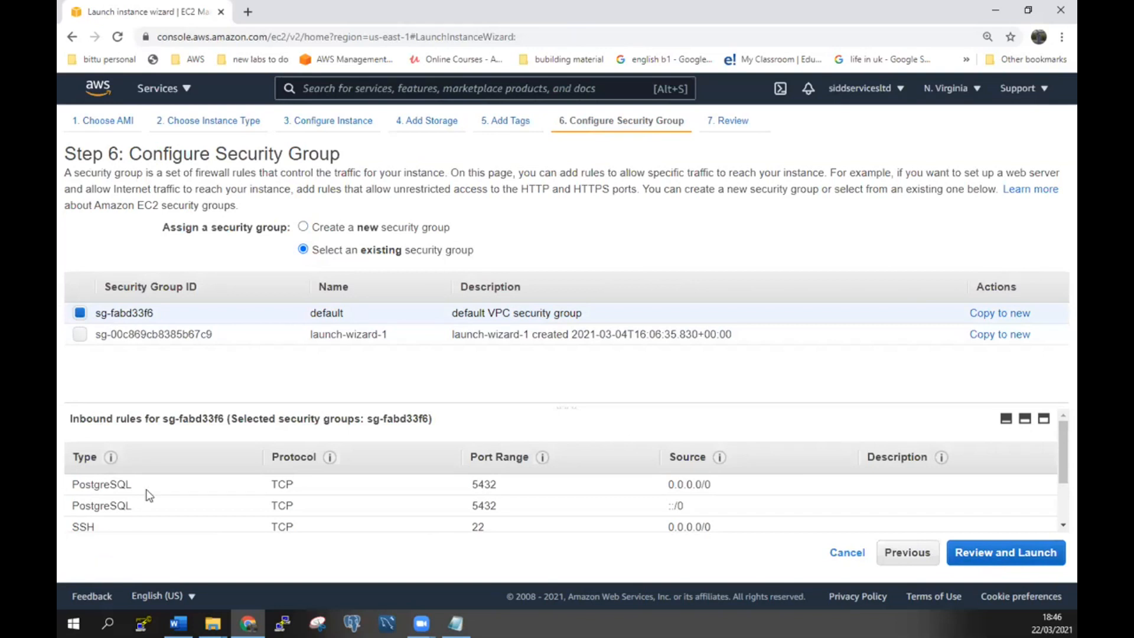
pyautogui.click(1020, 565)
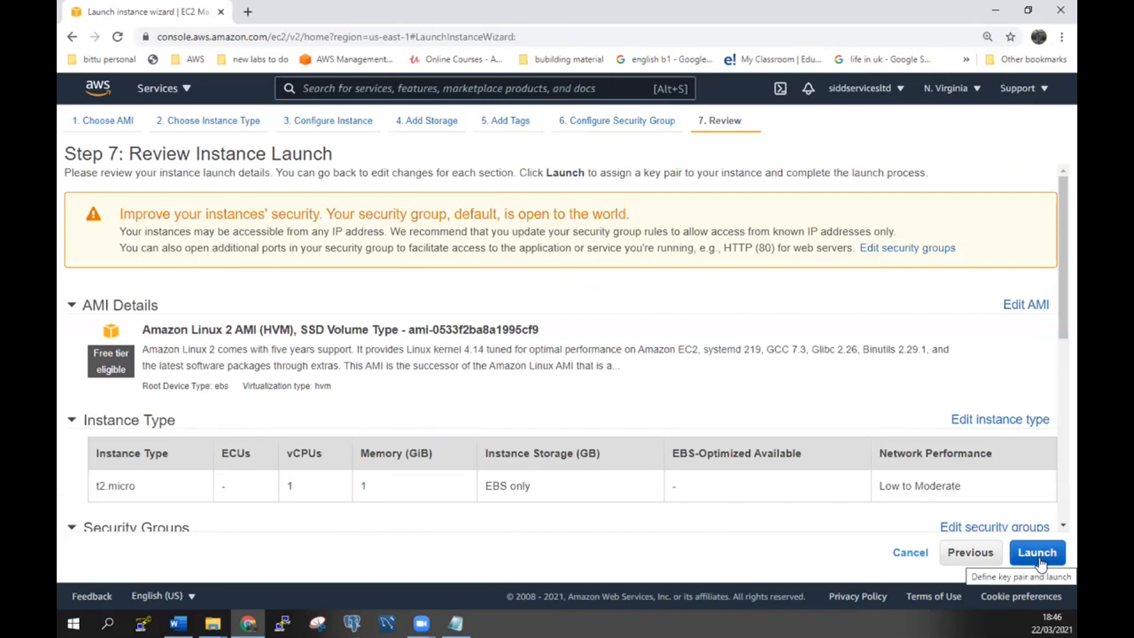
# Review the instance launch settings and security group rules, then proceed to Launch.
pyautogui.scroll(-6, 947, 448)
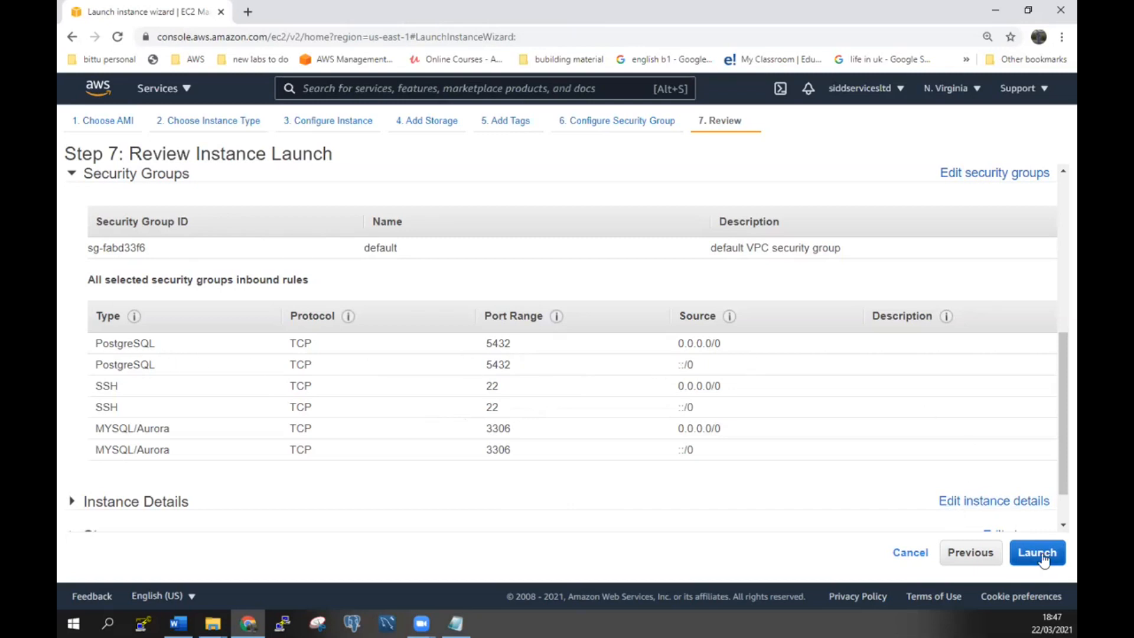
pyautogui.click(1040, 554)
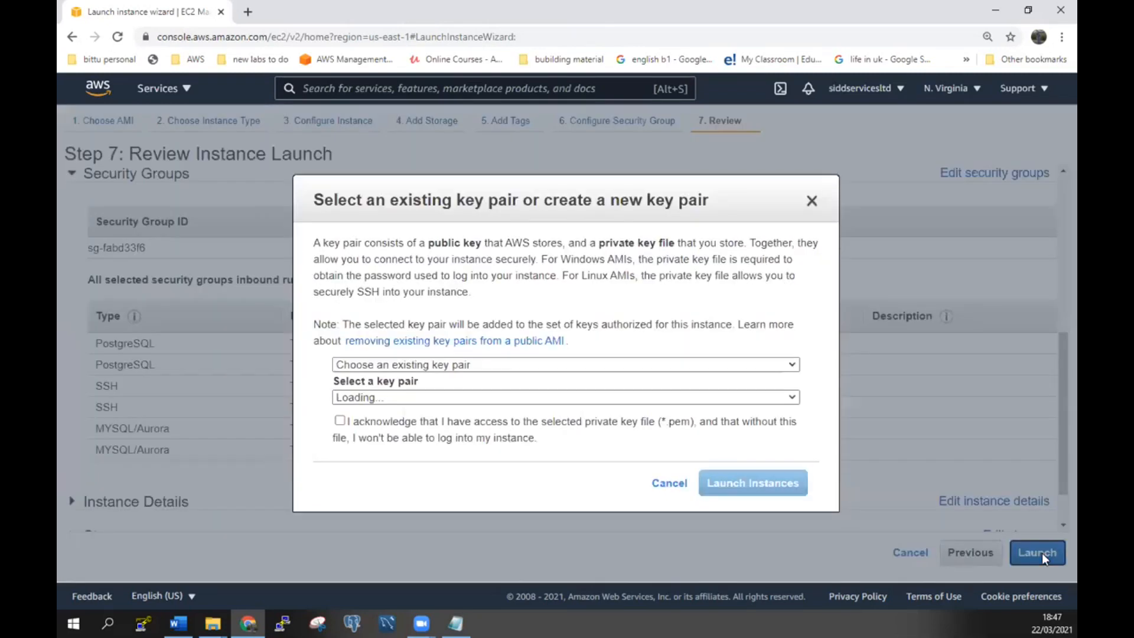
# Launch the instance with the existing ec2-n.virginia key pair, acknowledging the private key file.
pyautogui.click(573, 365)
pyautogui.click(548, 381)
pyautogui.click(388, 421)
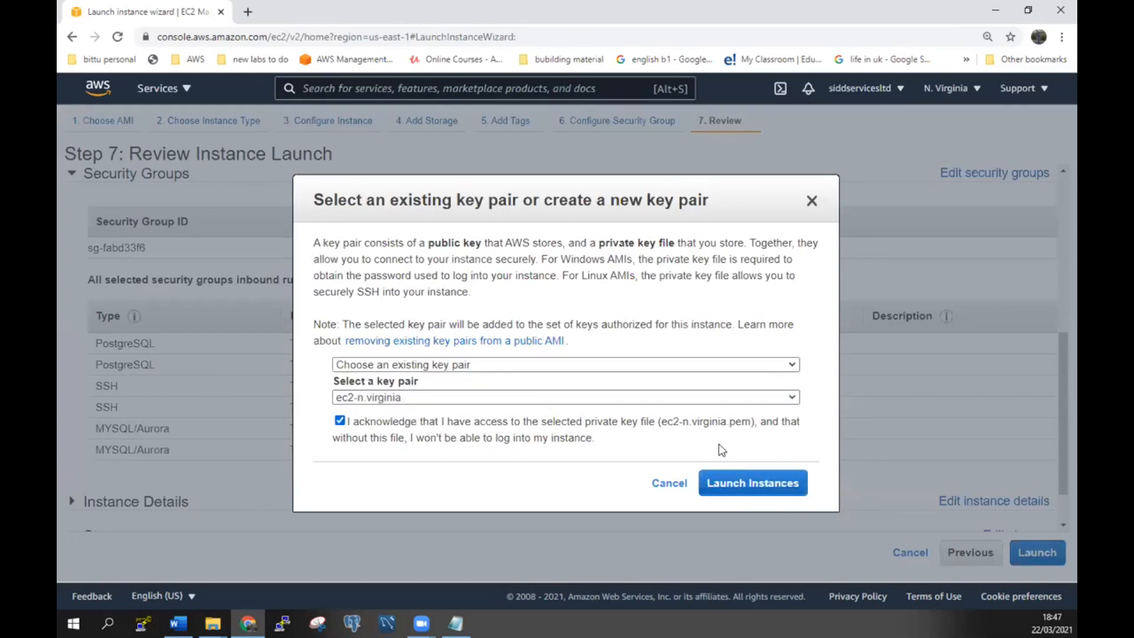
pyautogui.click(790, 485)
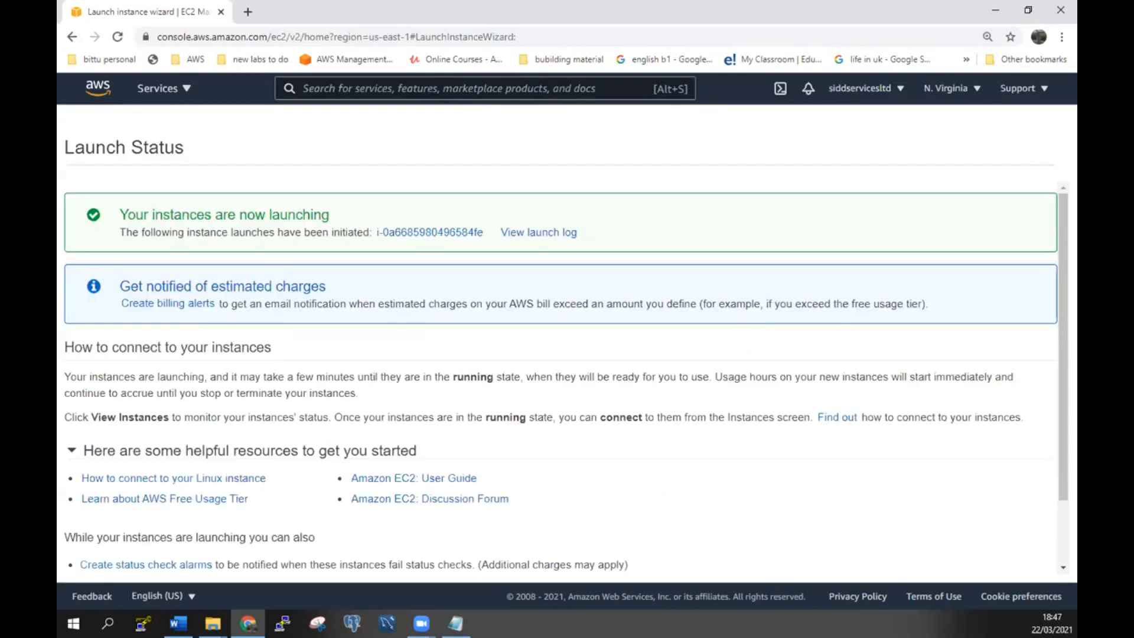
pyautogui.scroll(-1, 745, 441)
# Name the new instance sidvirginia, replacing the misspelled sid-nvirginia.
pyautogui.click(1007, 567)
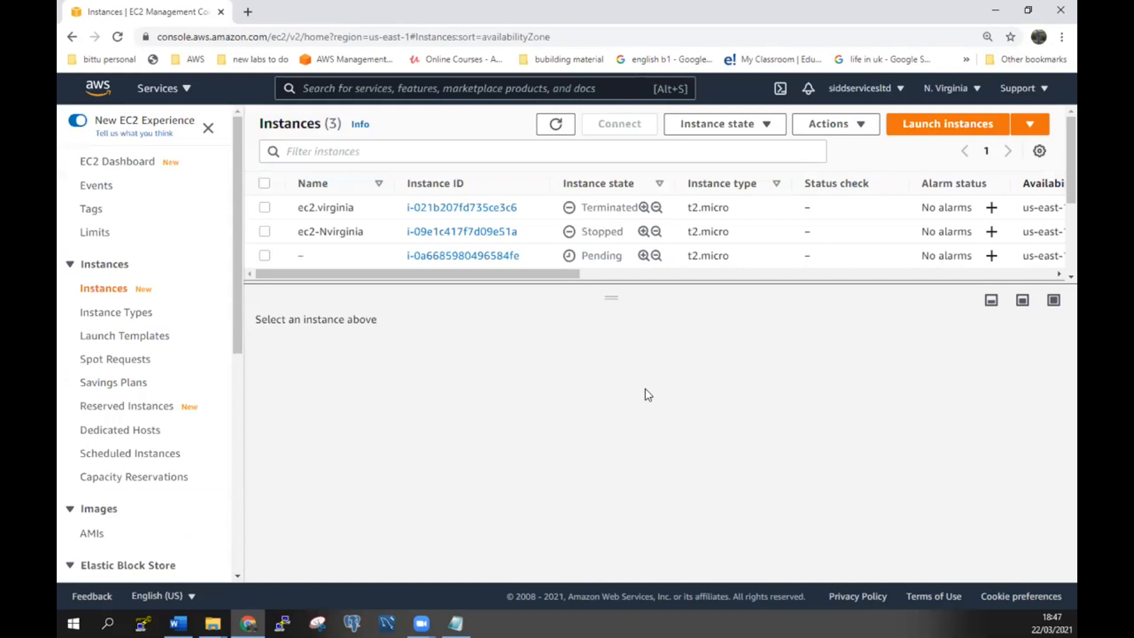
pyautogui.moveTo(372, 257)
pyautogui.click(311, 256)
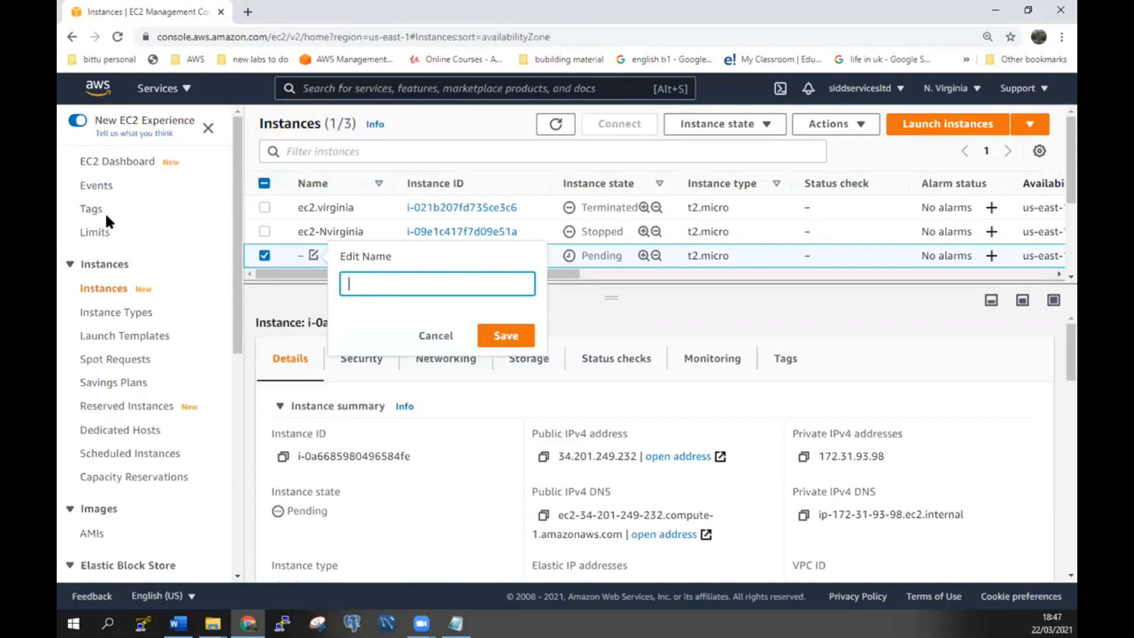
pyautogui.write('sid-nvirginia')
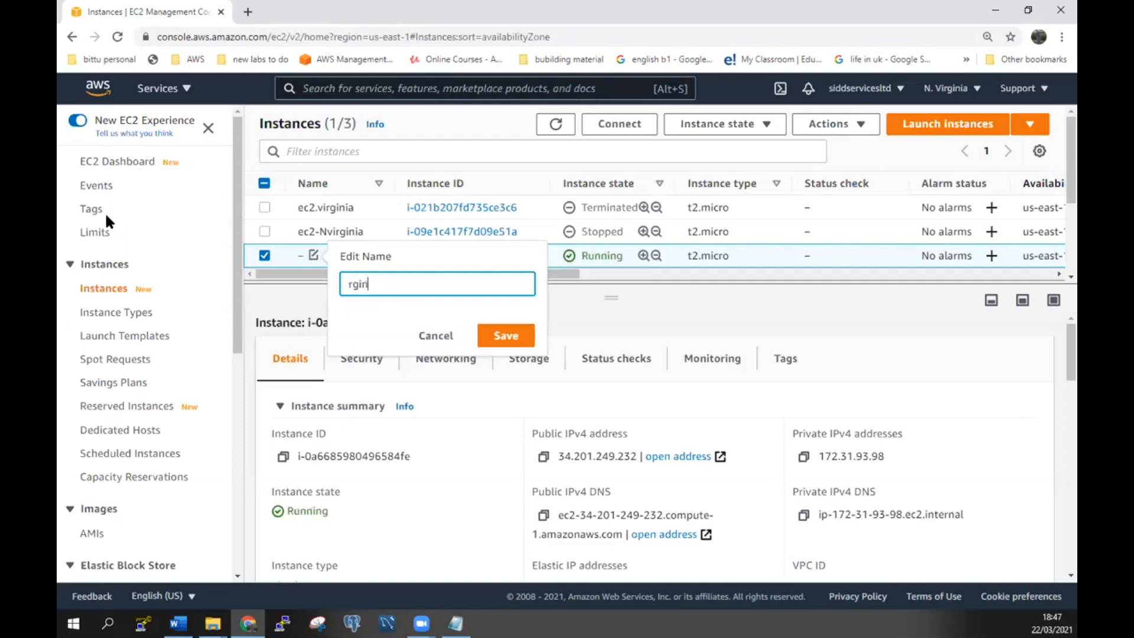
pyautogui.press('BackSpace')
pyautogui.press('BackSpace')
pyautogui.press('BackSpace')
pyautogui.press('BackSpace')
pyautogui.press('BackSpace')
pyautogui.press('BackSpace')
pyautogui.write('sidvirginia')
pyautogui.click(509, 334)
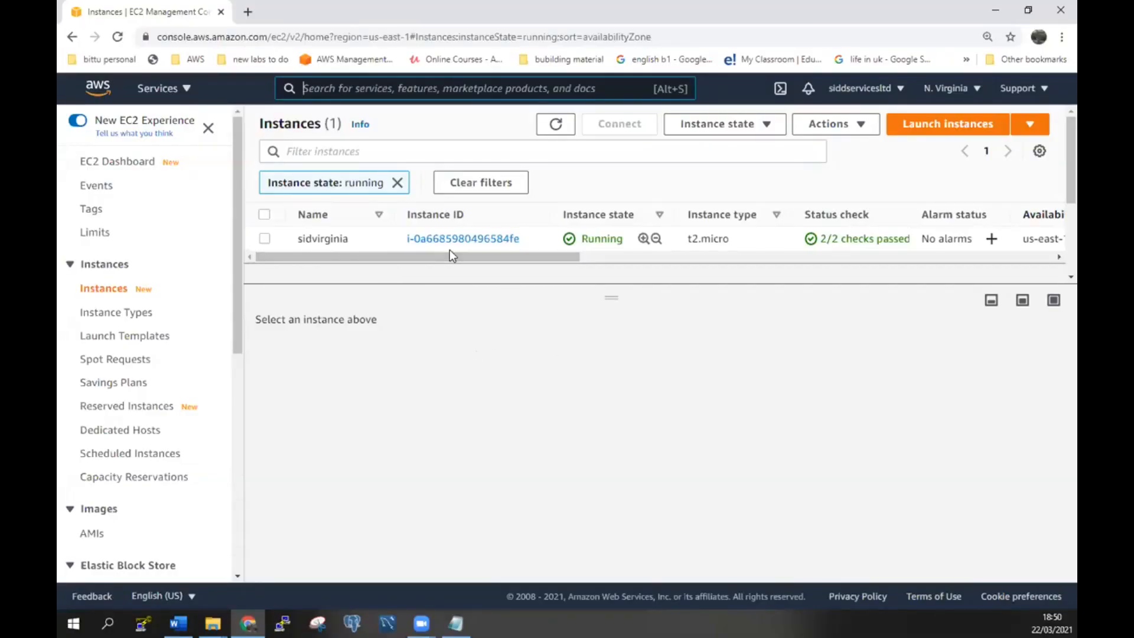
# Check sidvirginia's security group sg-fabd33f6 inbound rules for MYSQL/Aurora 3306, then go to RDS.
pyautogui.click(261, 237)
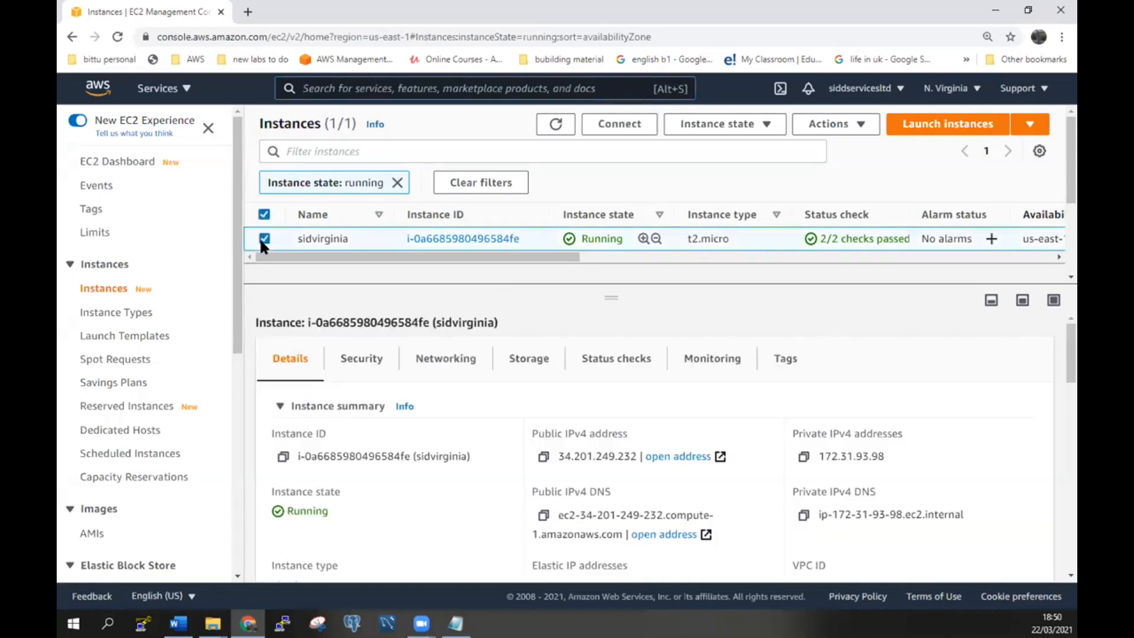
pyautogui.click(365, 359)
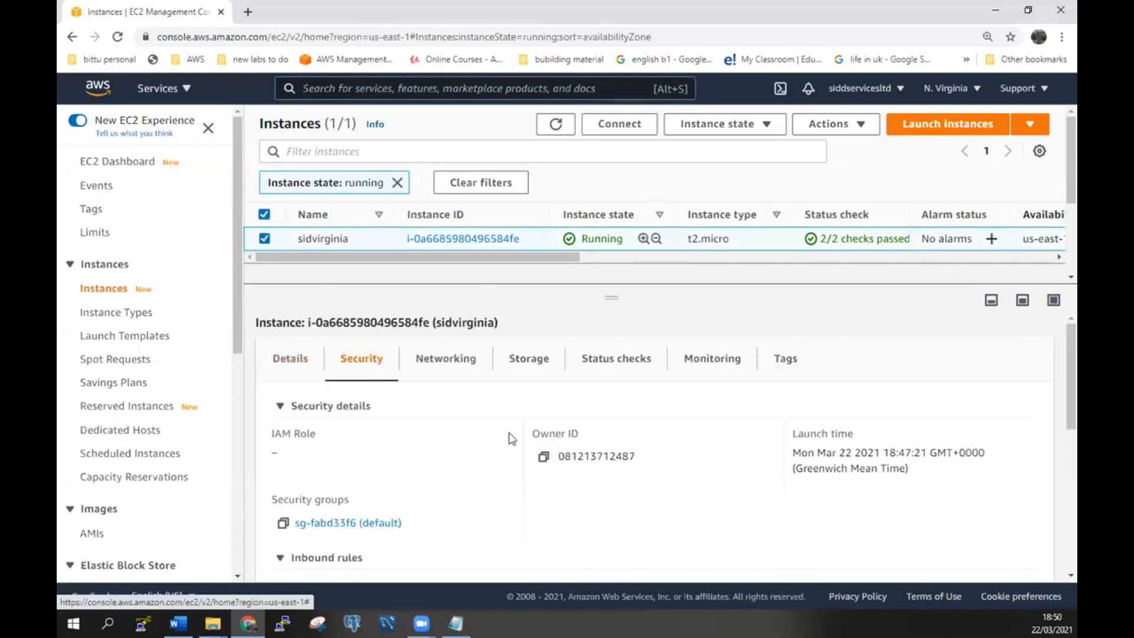
pyautogui.scroll(-3, 509, 442)
pyautogui.click(344, 448)
pyautogui.scroll(-2, 546, 441)
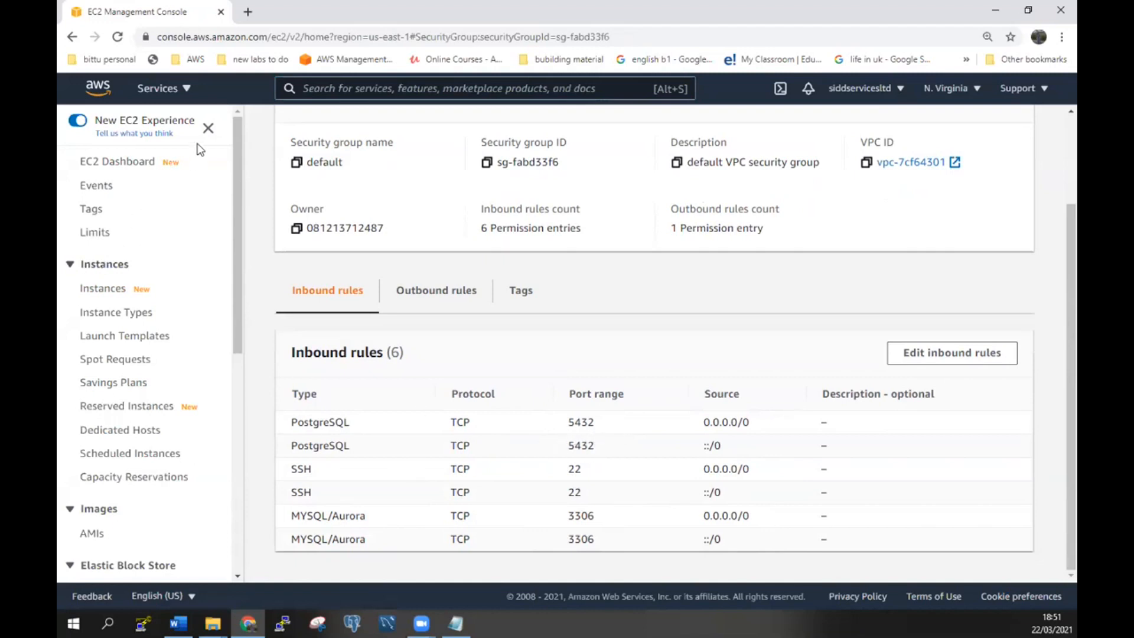
pyautogui.click(158, 89)
pyautogui.click(135, 269)
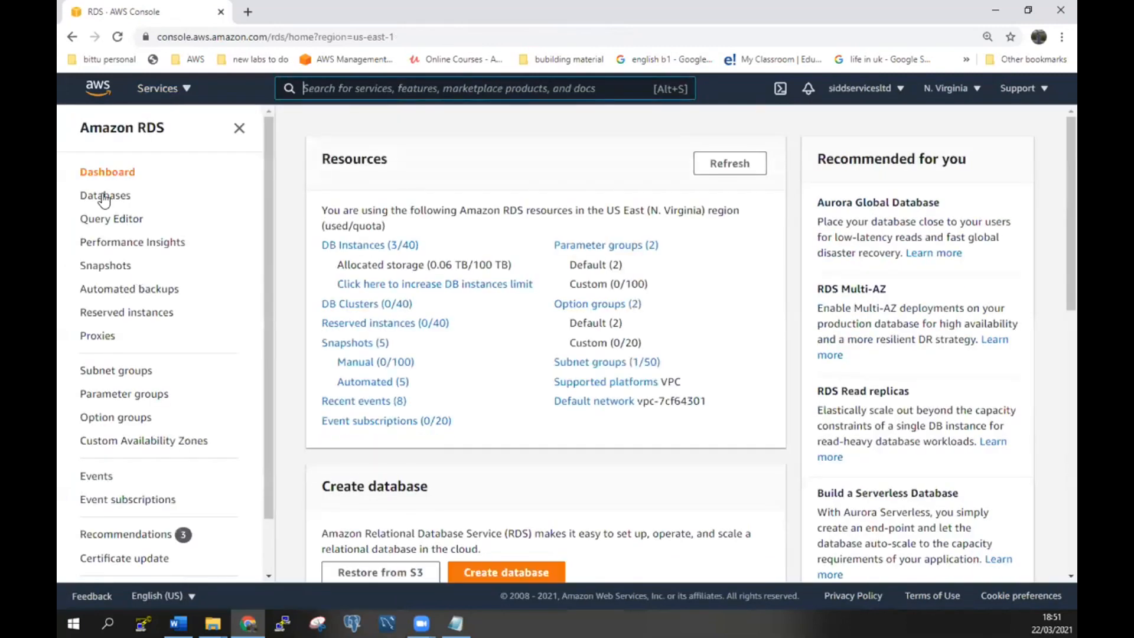
# Review admin1's endpoint and port 3306 under Connectivity & security, then open security group sg-fabd33f6.
pyautogui.click(104, 197)
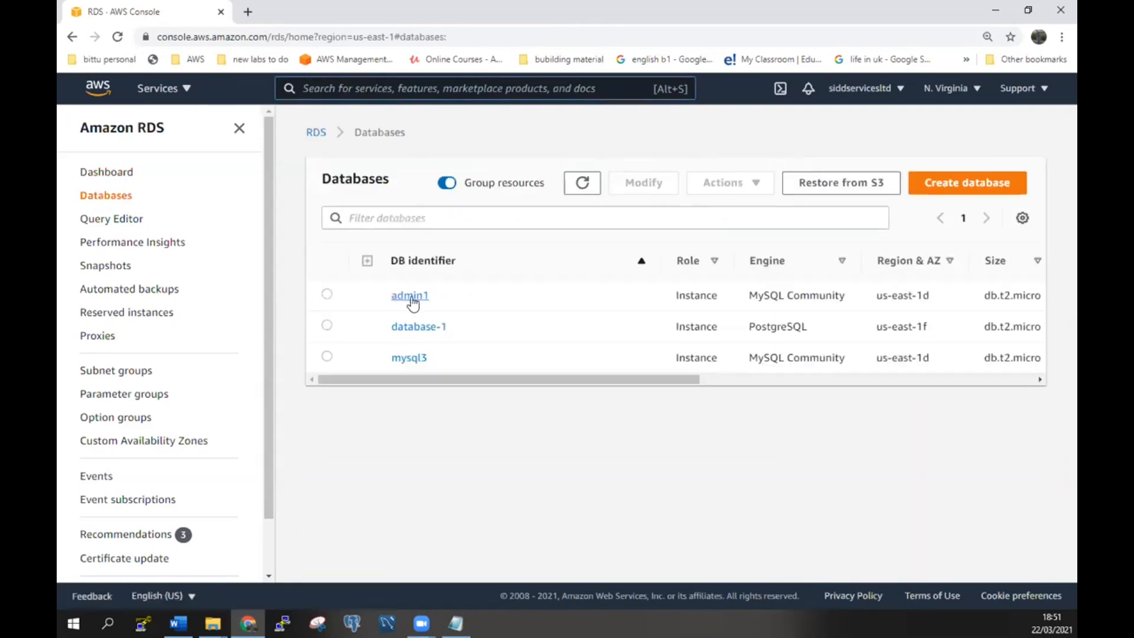
pyautogui.click(326, 294)
pyautogui.click(416, 295)
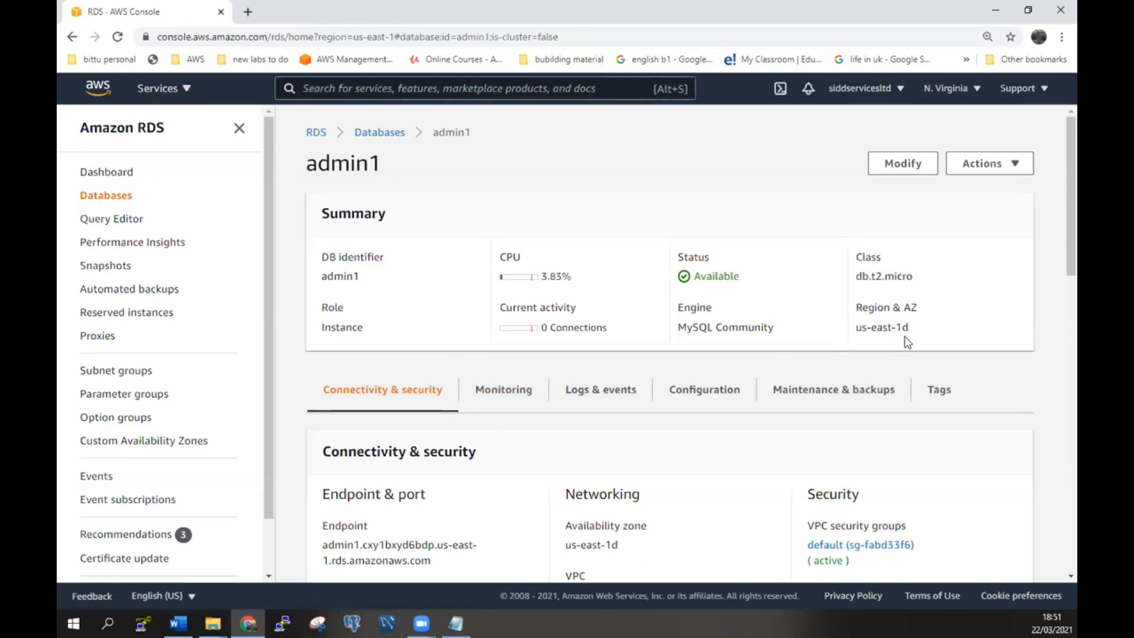
pyautogui.scroll(-3, 827, 387)
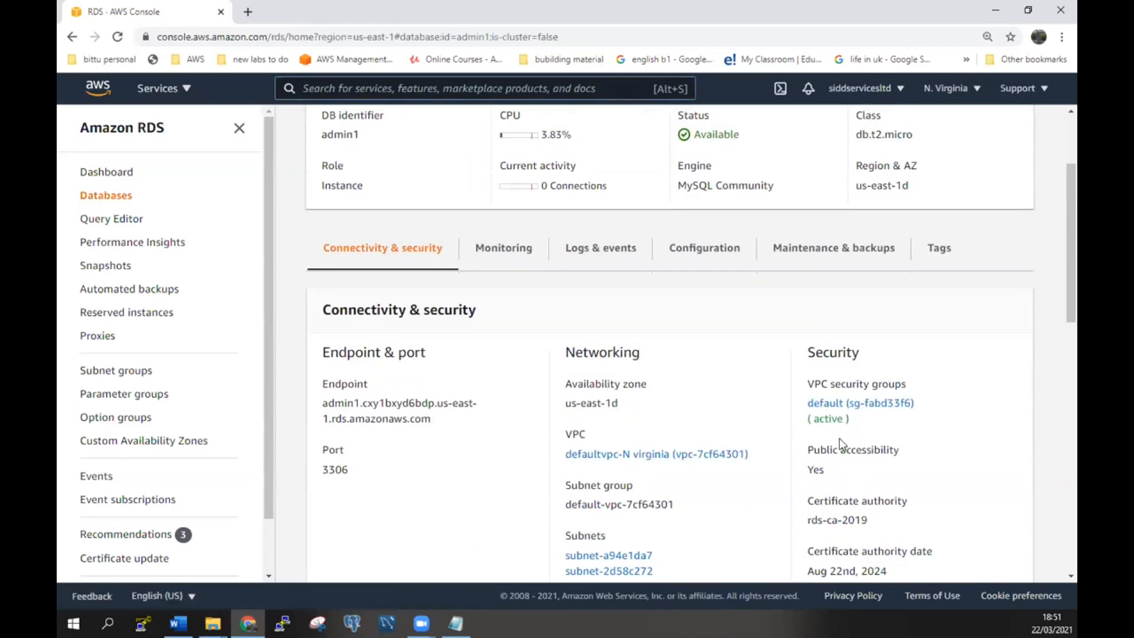
pyautogui.scroll(-1, 466, 430)
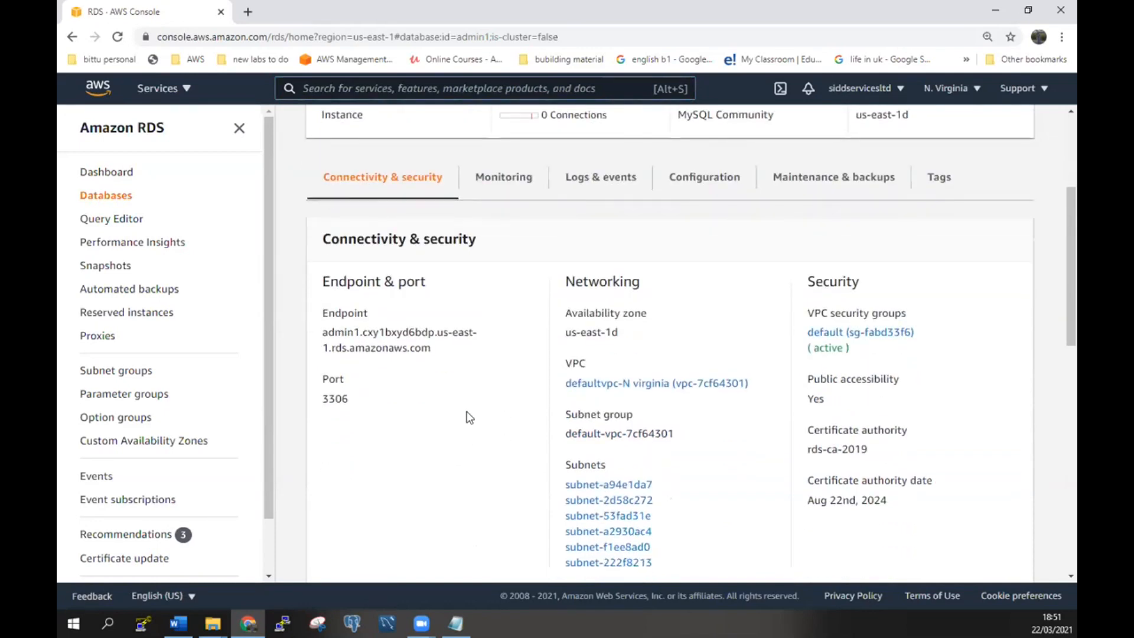
pyautogui.scroll(-1, 469, 417)
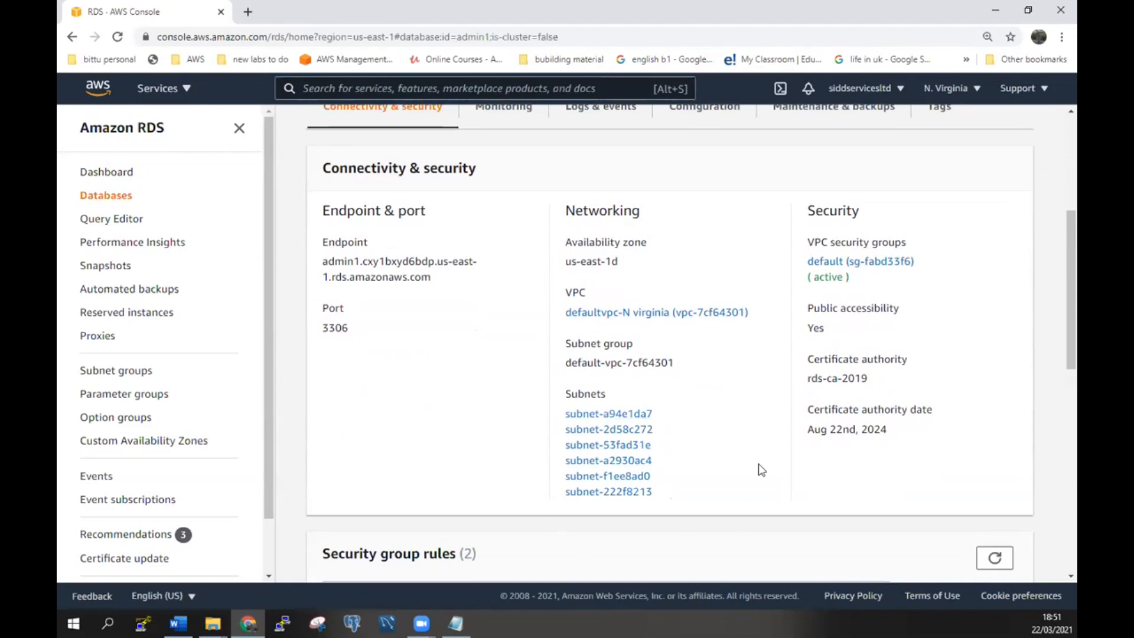
pyautogui.scroll(-1, 741, 463)
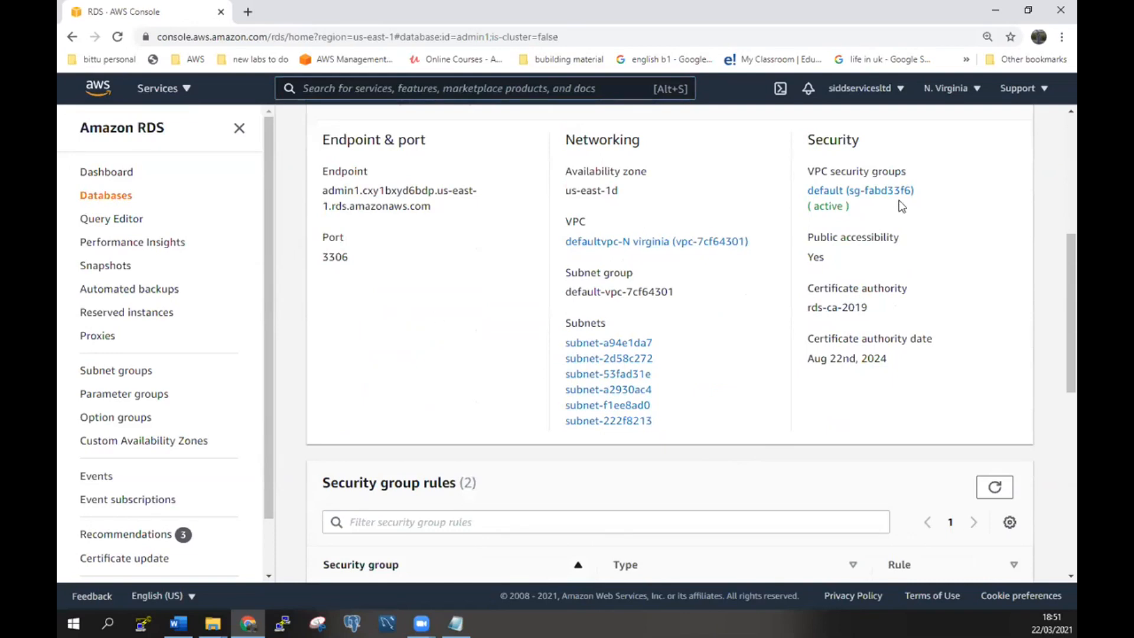
pyautogui.click(869, 195)
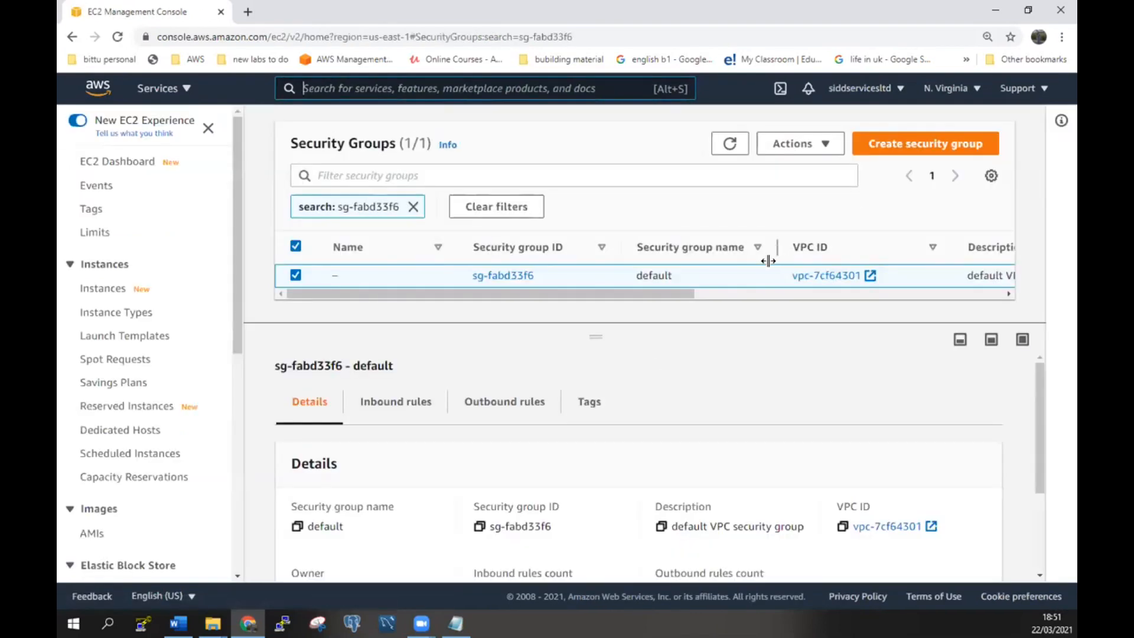
# Review the inbound rules of security group sg-fabd33f6.
pyautogui.click(408, 402)
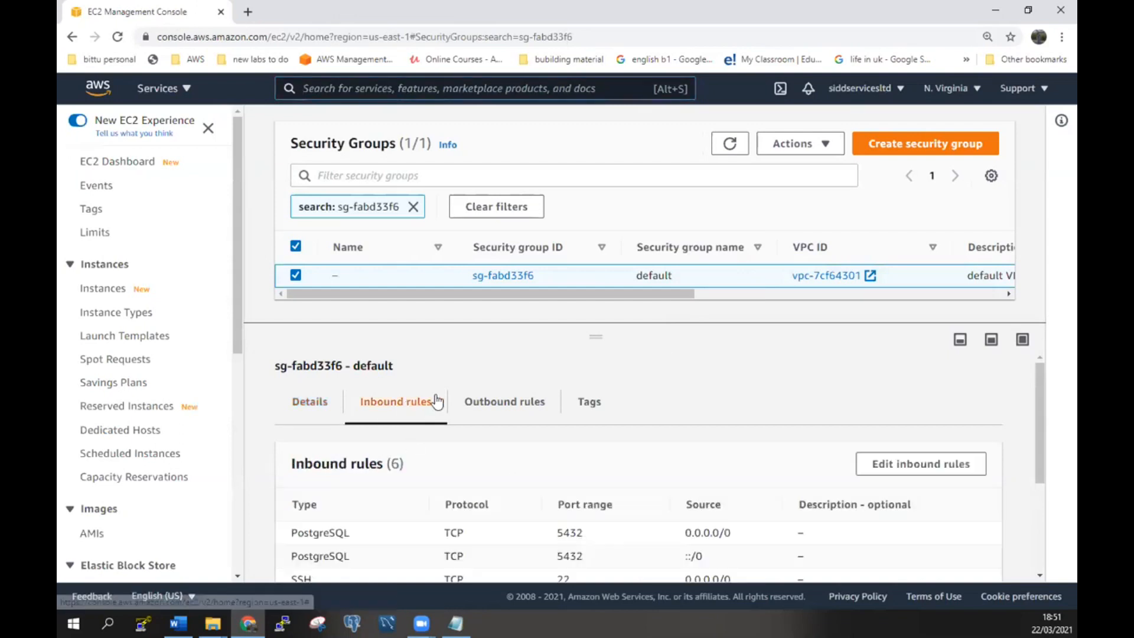
pyautogui.scroll(-3, 708, 361)
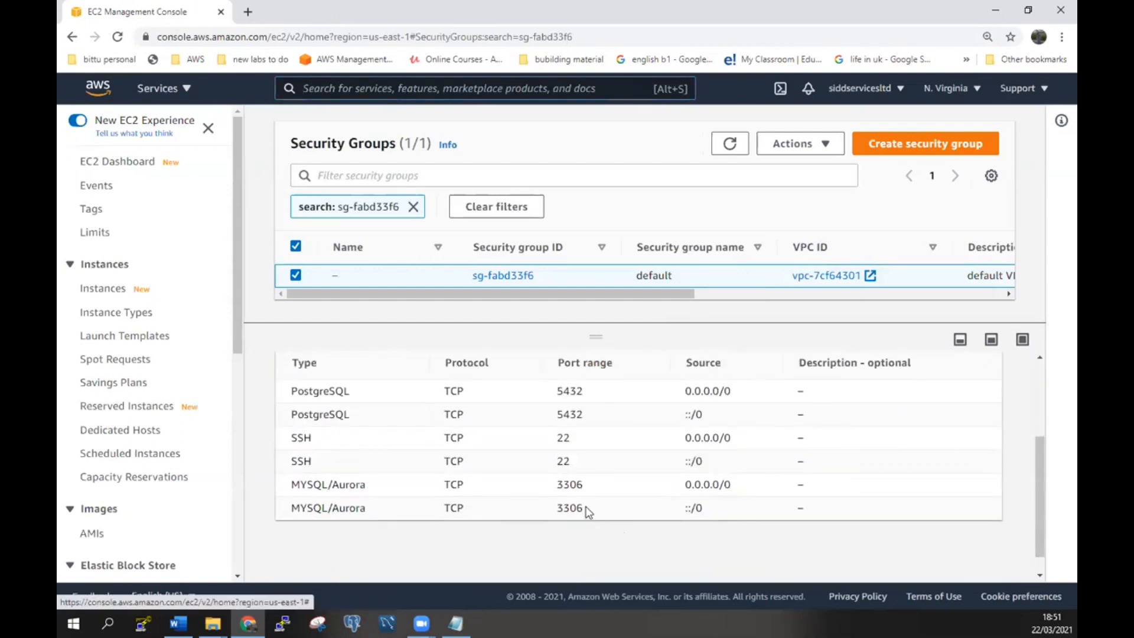
pyautogui.scroll(3, 584, 449)
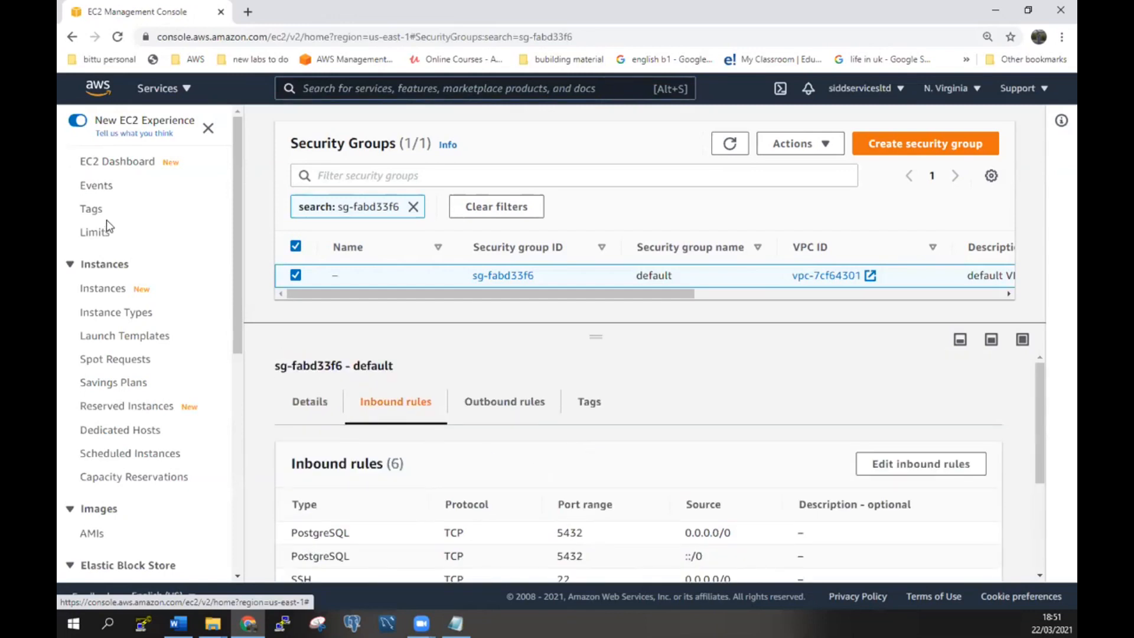
# Clear the security group search filter and go to the EC2 dashboard.
pyautogui.click(414, 208)
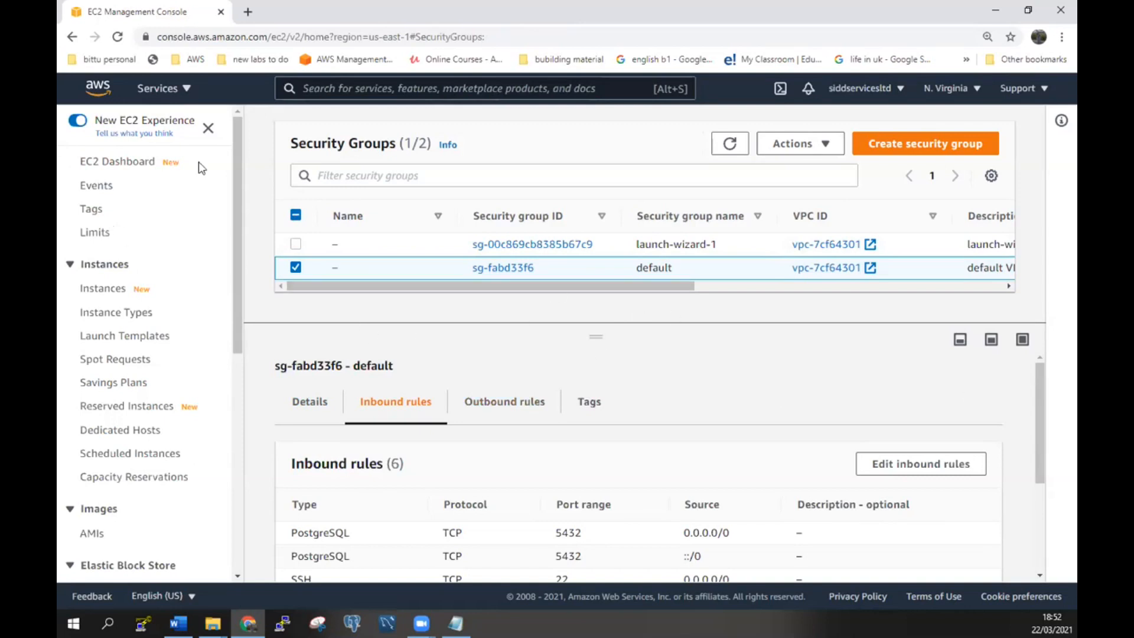
pyautogui.click(157, 96)
pyautogui.click(148, 251)
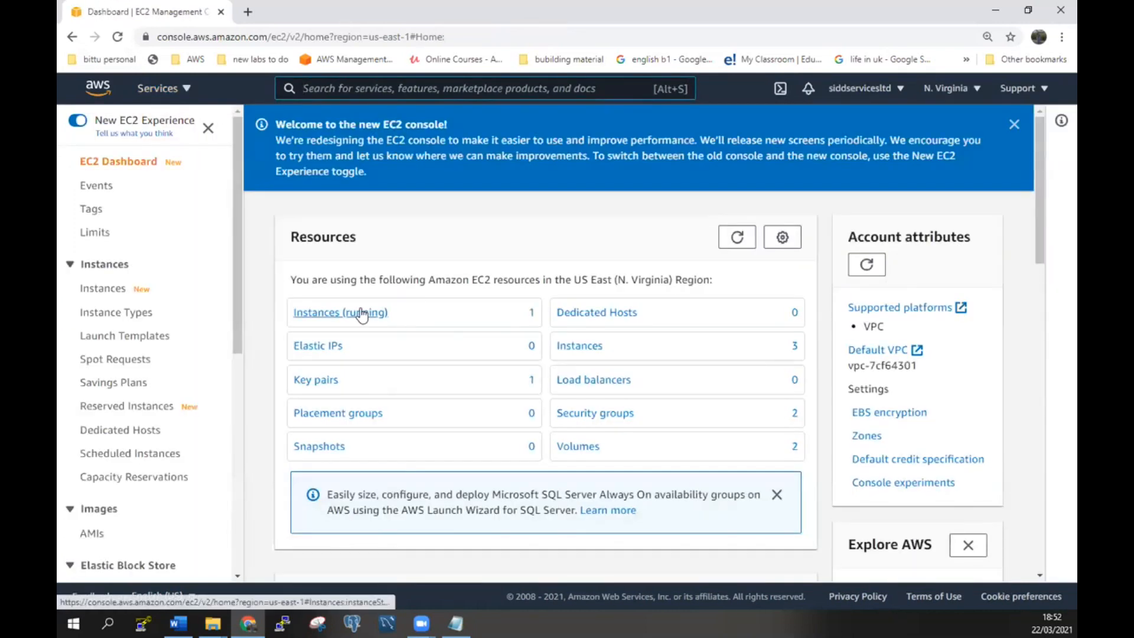
# Select the running sidvirginia instance and view its networking and details, including public IPv4 34.201.249.232.
pyautogui.click(362, 314)
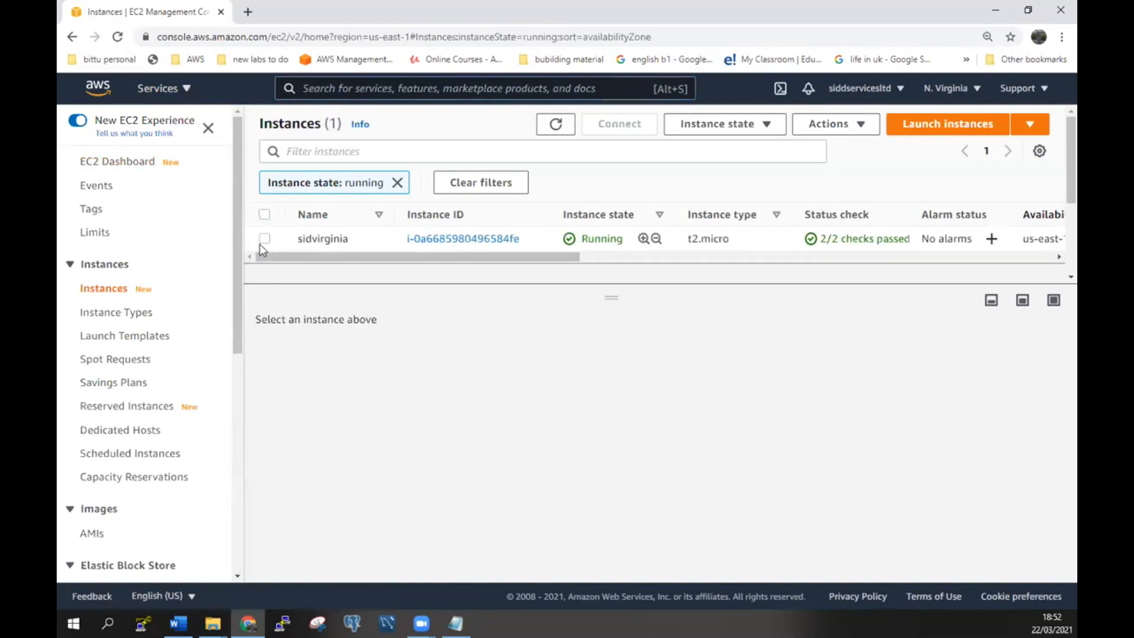
pyautogui.click(264, 238)
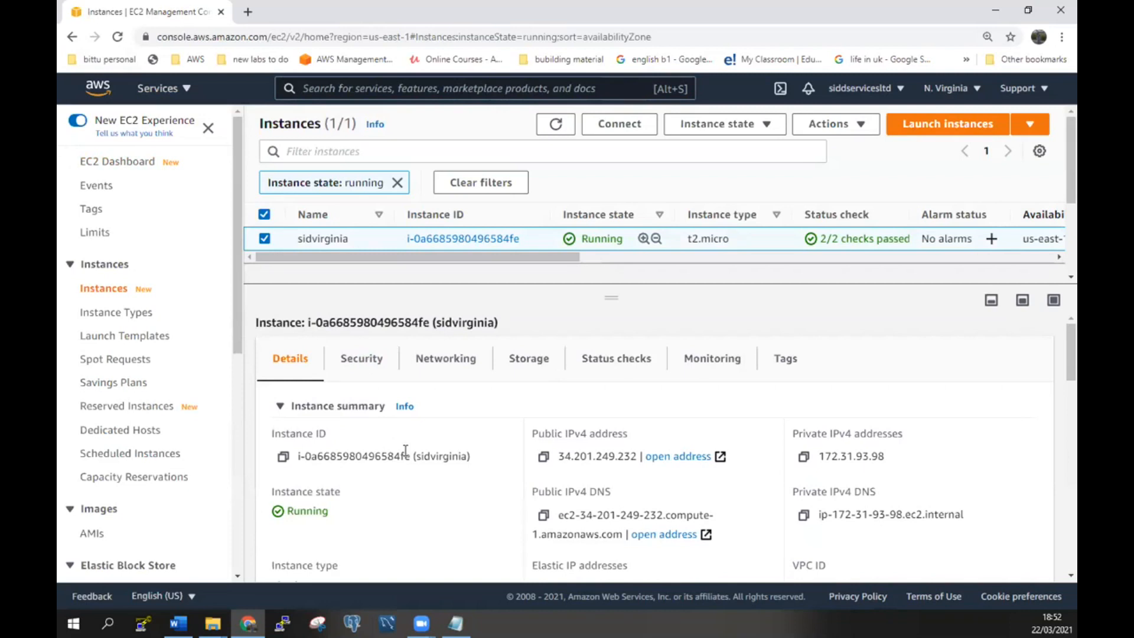
pyautogui.click(444, 359)
pyautogui.scroll(-4, 823, 459)
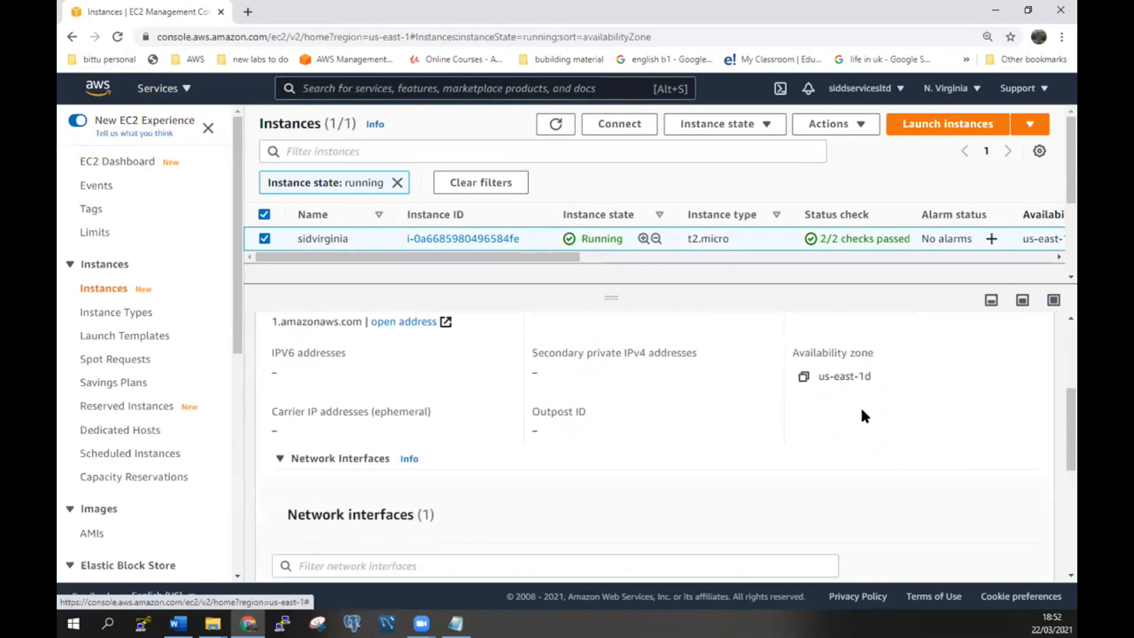
pyautogui.scroll(4, 864, 416)
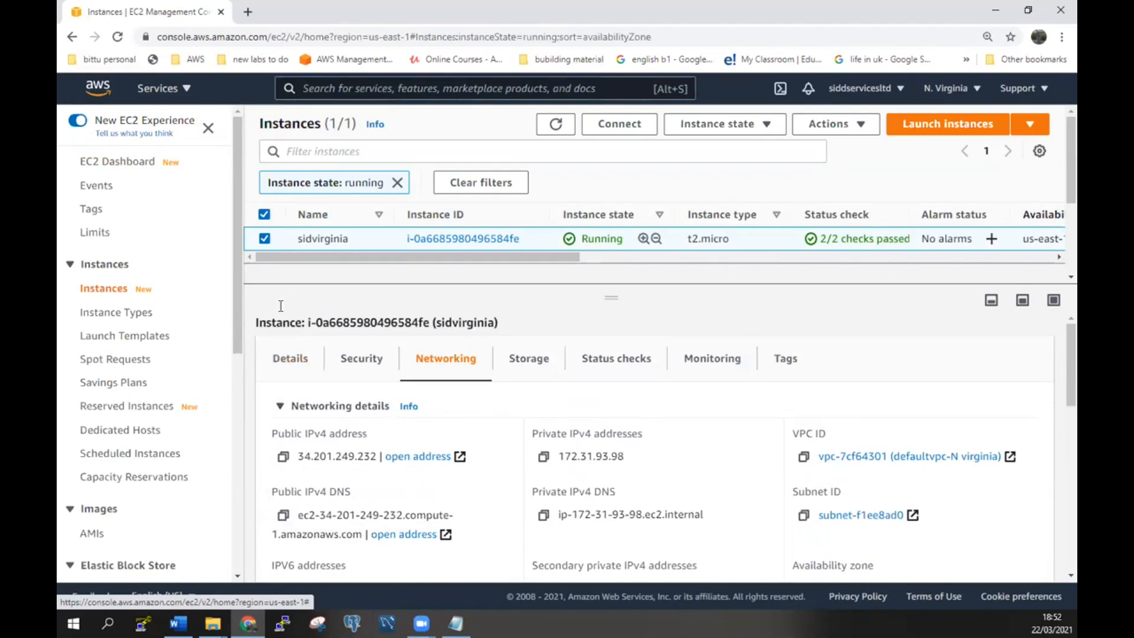
pyautogui.click(290, 358)
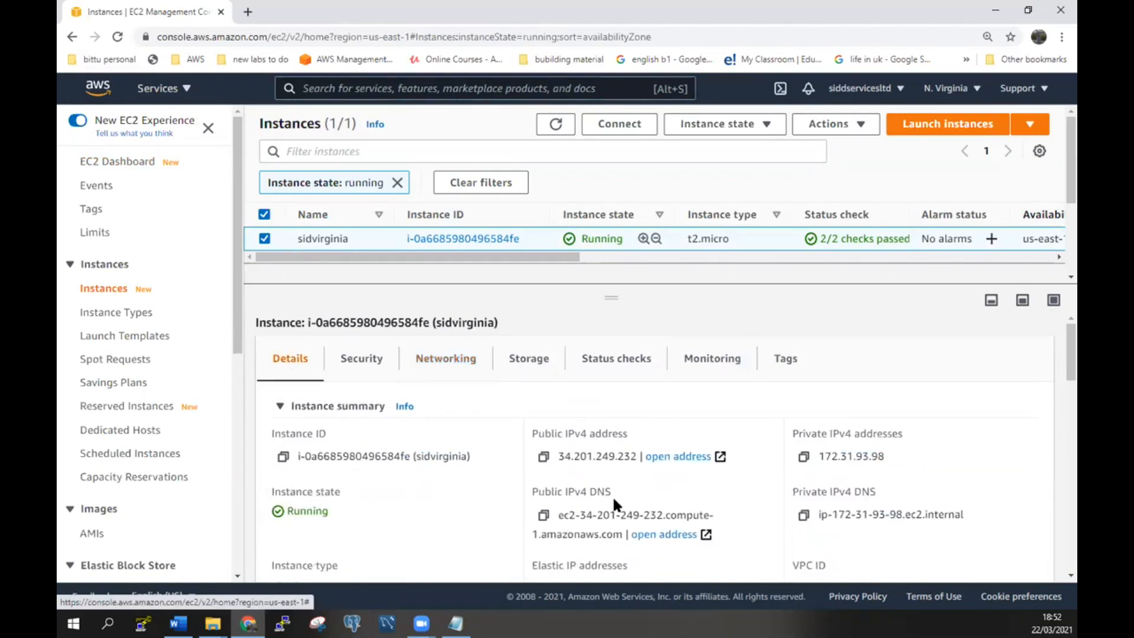
# Open the admin1 database's details page in RDS.
pyautogui.click(148, 94)
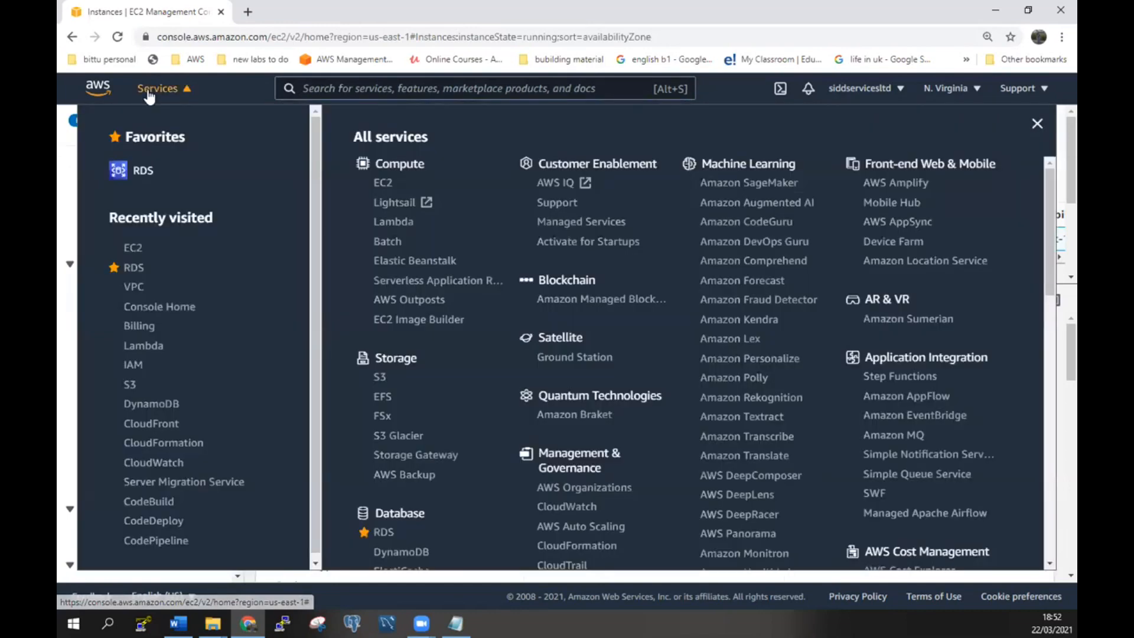
pyautogui.click(132, 270)
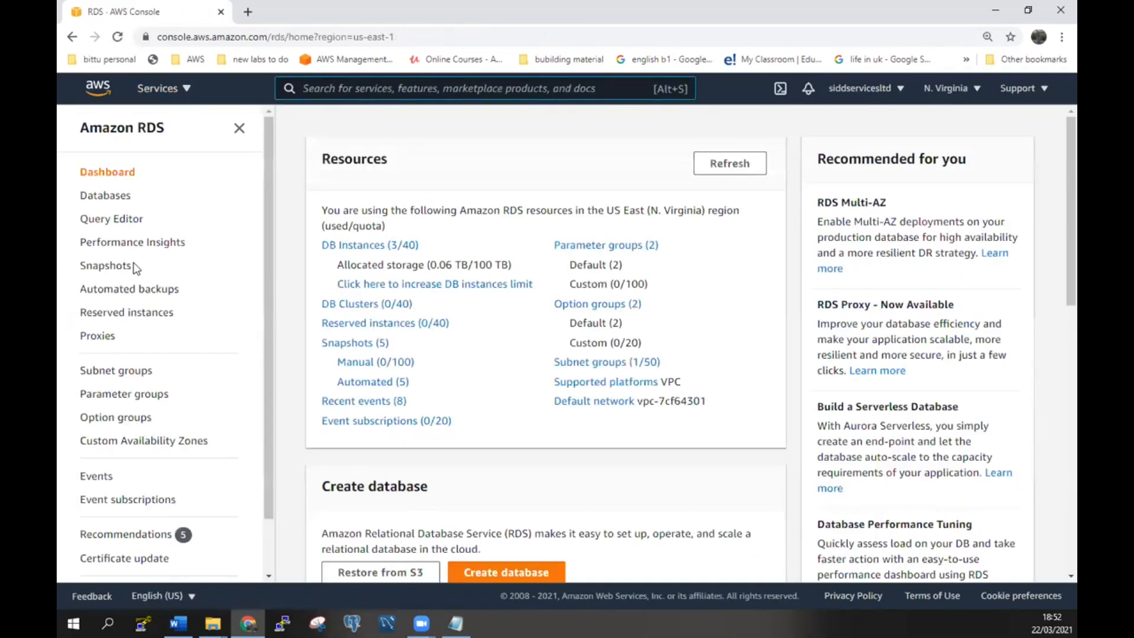
pyautogui.click(106, 200)
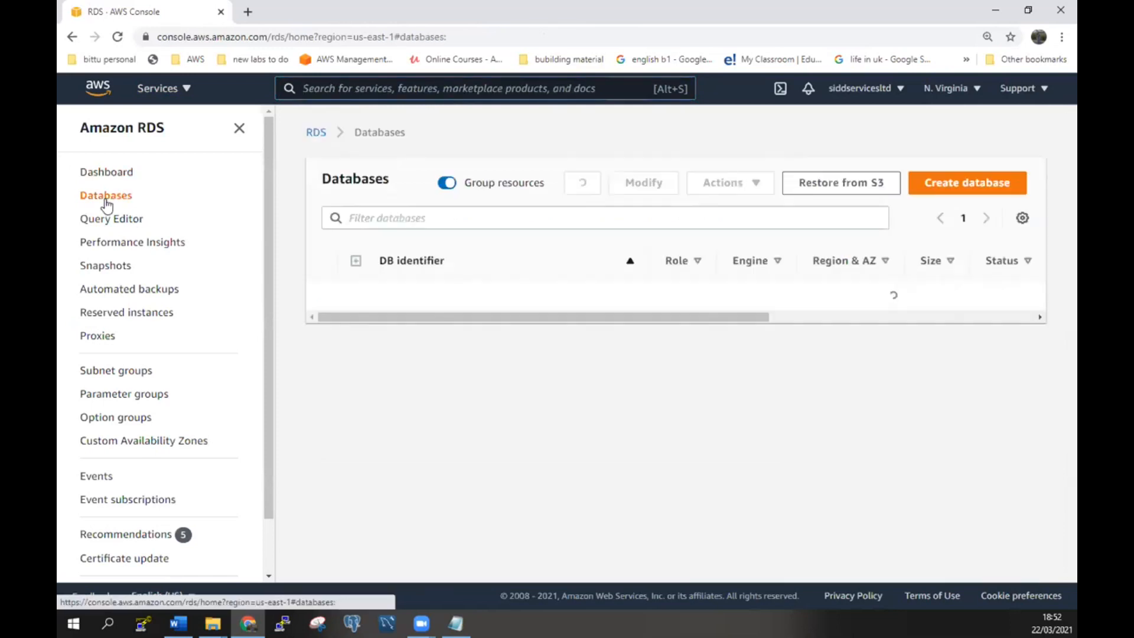
pyautogui.click(327, 296)
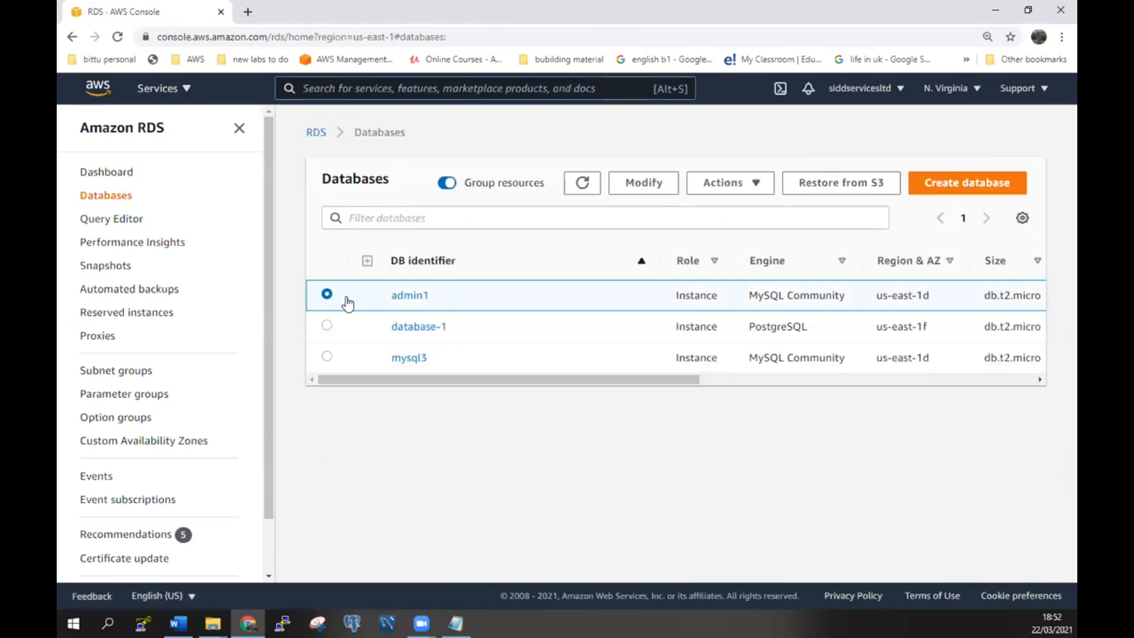
pyautogui.click(407, 297)
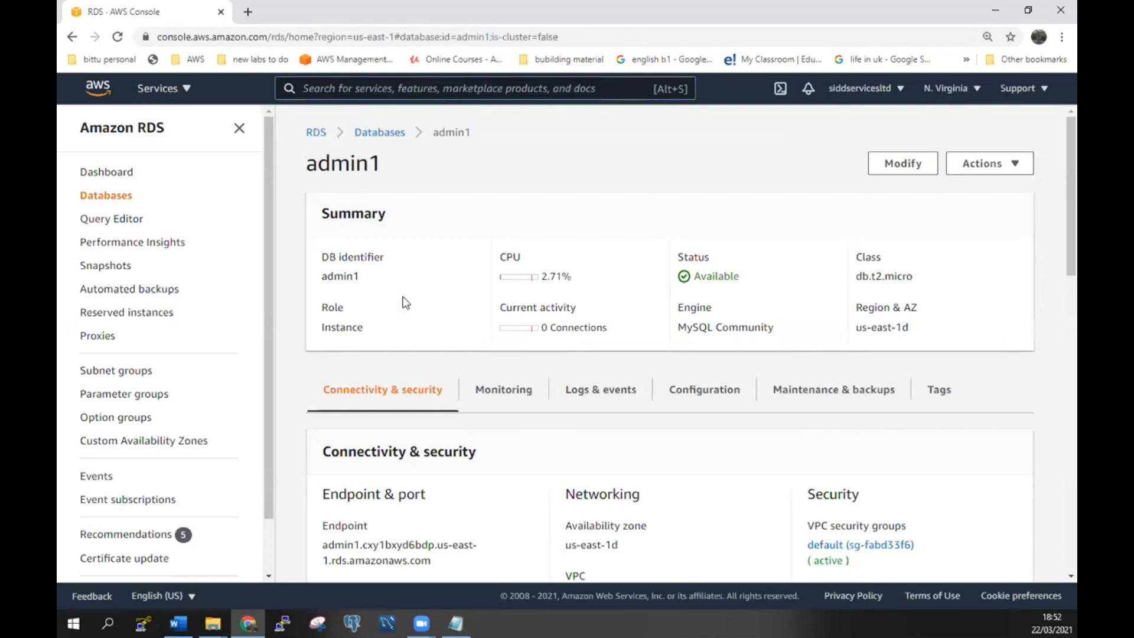
# Copy the admin1 database's endpoint address from Connectivity & security.
pyautogui.scroll(-1, 422, 352)
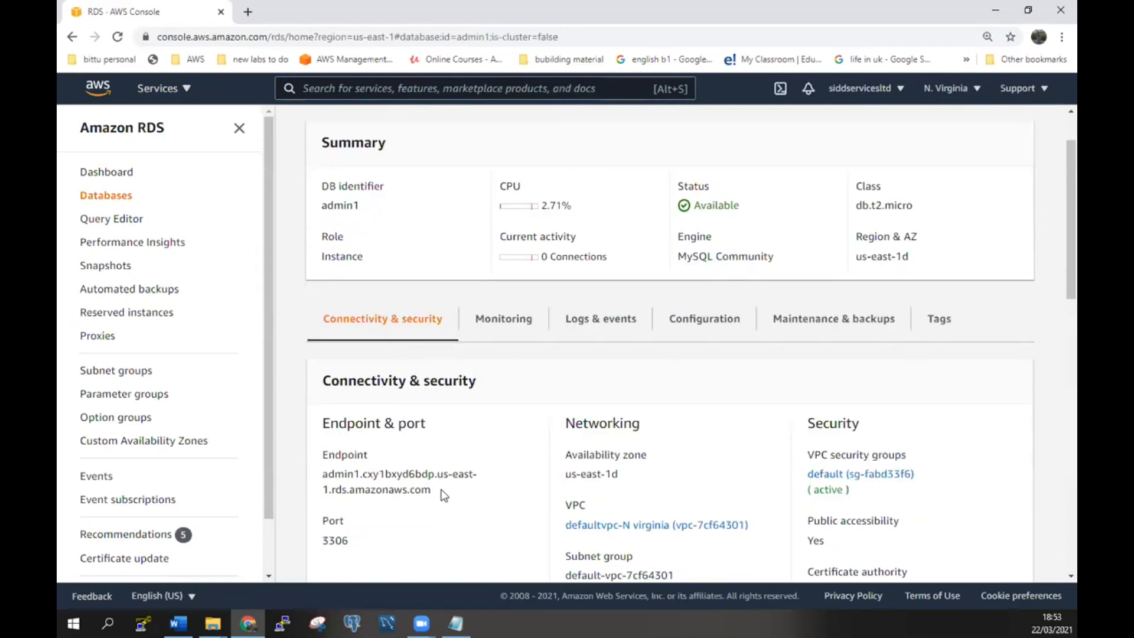
pyautogui.moveTo(438, 495); pyautogui.dragTo(329, 476)
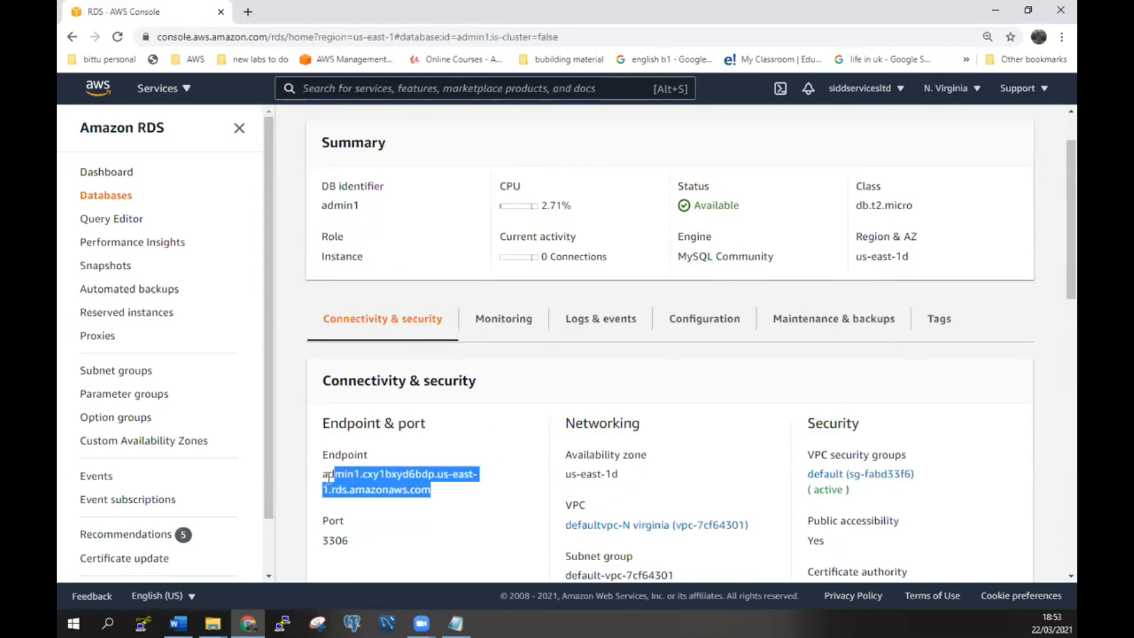
pyautogui.rightClick(360, 474)
pyautogui.click(390, 486)
# Start a new Workbench connection named Nvirginia-myworkbench with the RDS endpoint as hostname.
pyautogui.click(387, 622)
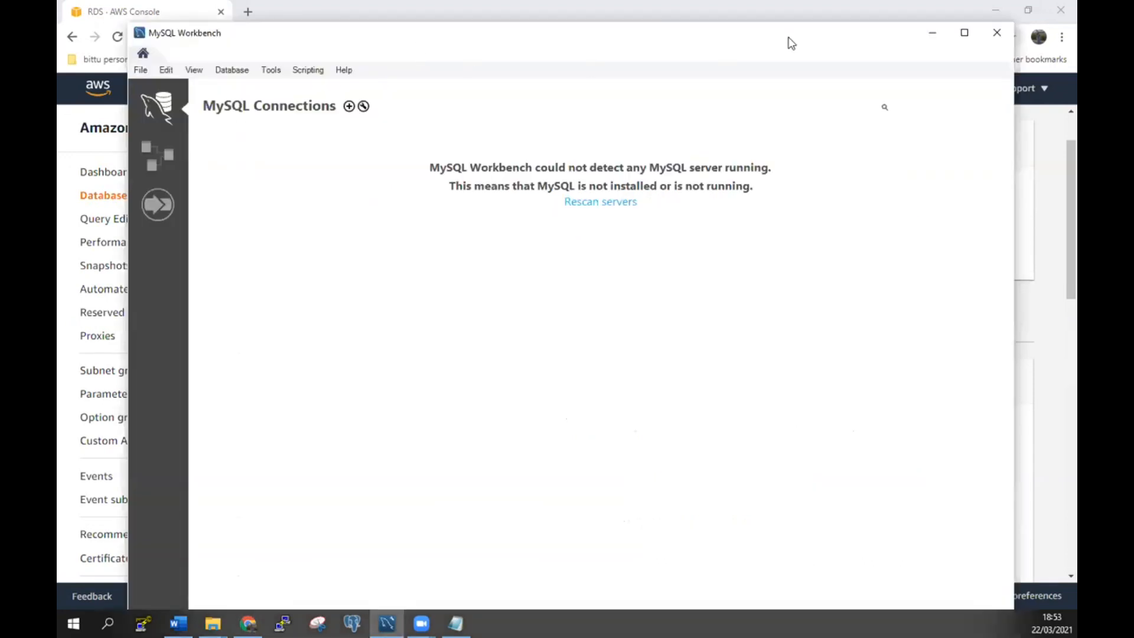
pyautogui.click(349, 108)
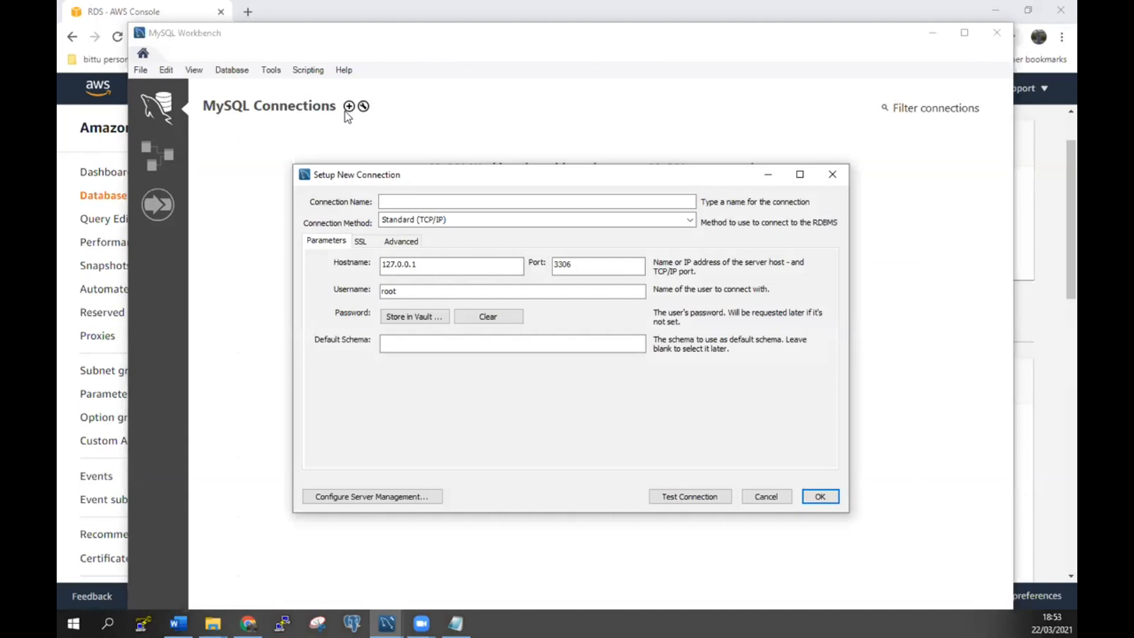
pyautogui.click(464, 205)
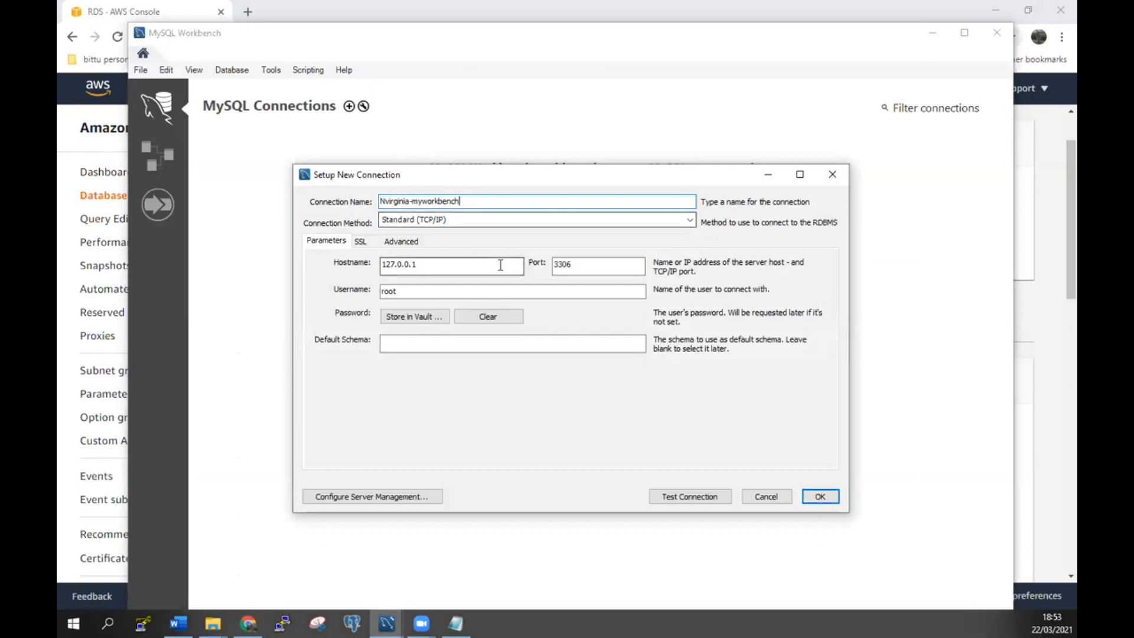
pyautogui.doubleClick(432, 266)
pyautogui.rightClick(433, 266)
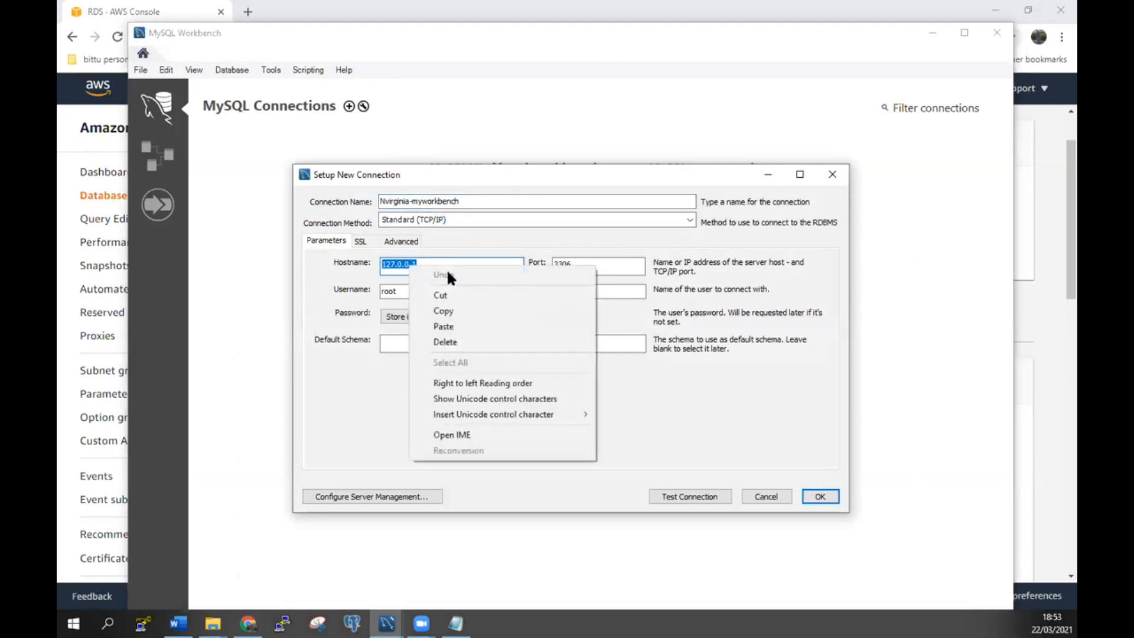
pyautogui.click(467, 327)
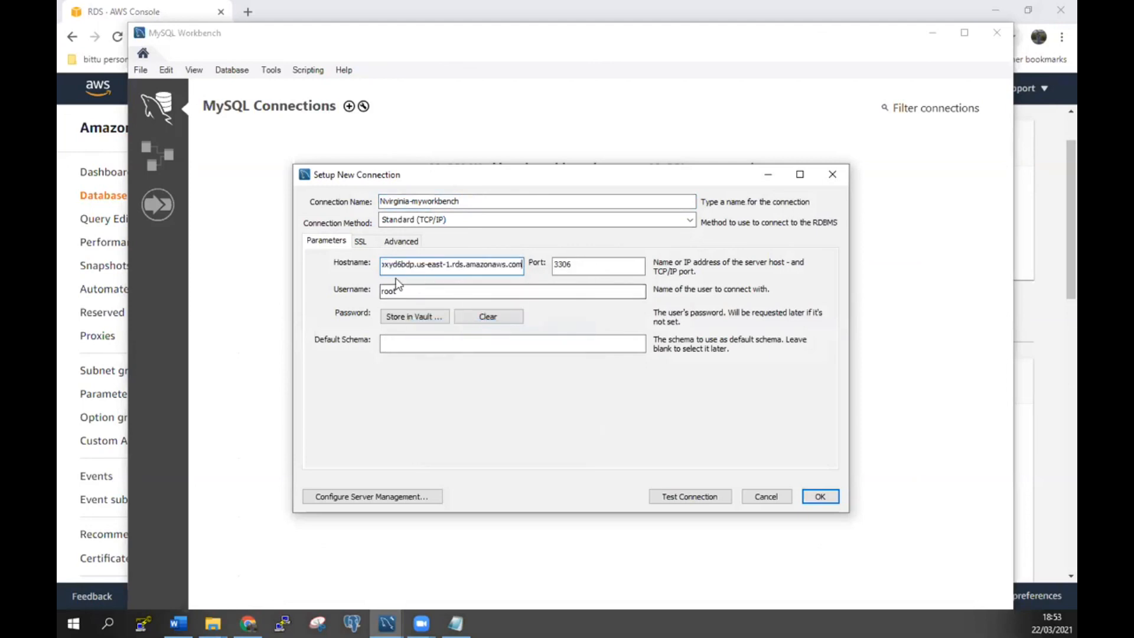
# Replace the default root username with the RDS database's master username.
pyautogui.click(441, 292)
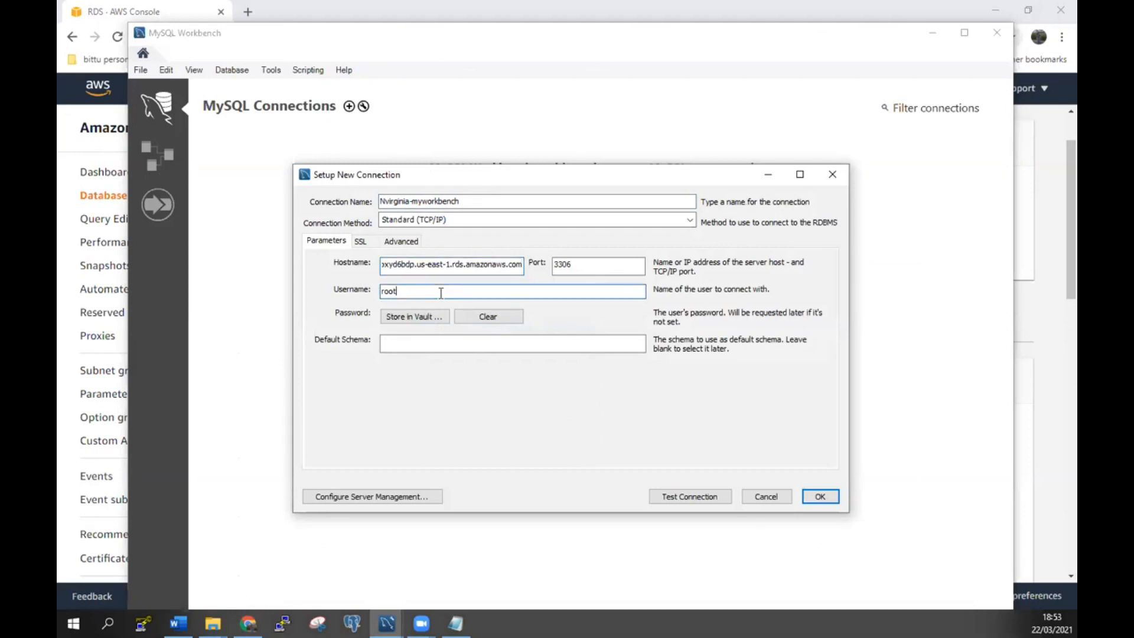
pyautogui.moveTo(440, 293); pyautogui.dragTo(298, 302)
pyautogui.write('a')
pyautogui.click(457, 623)
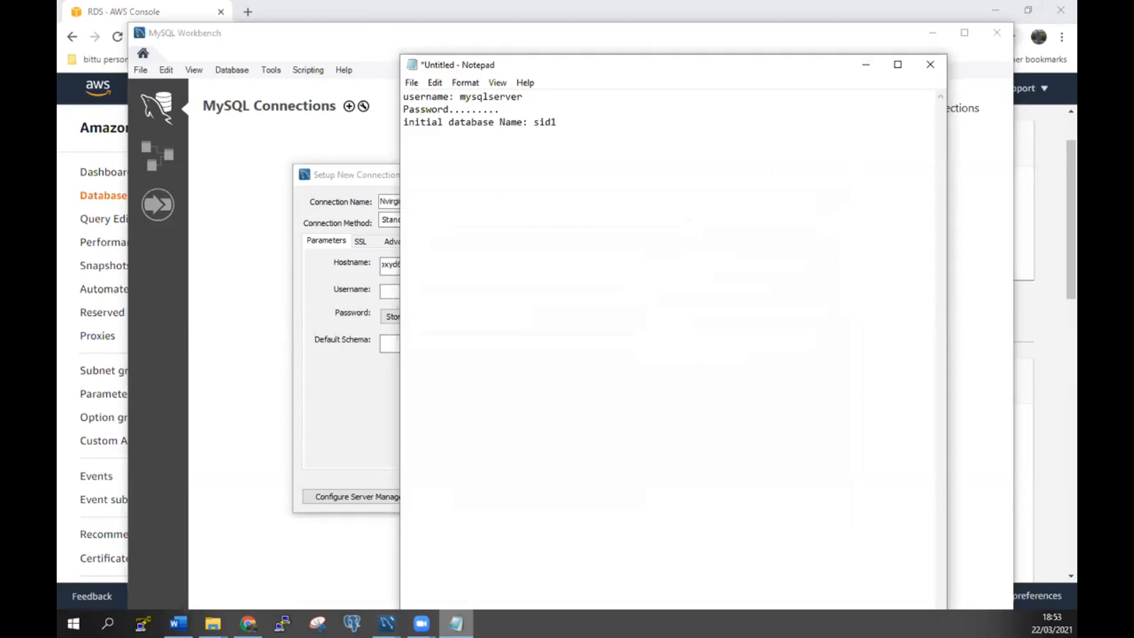
pyautogui.click(456, 623)
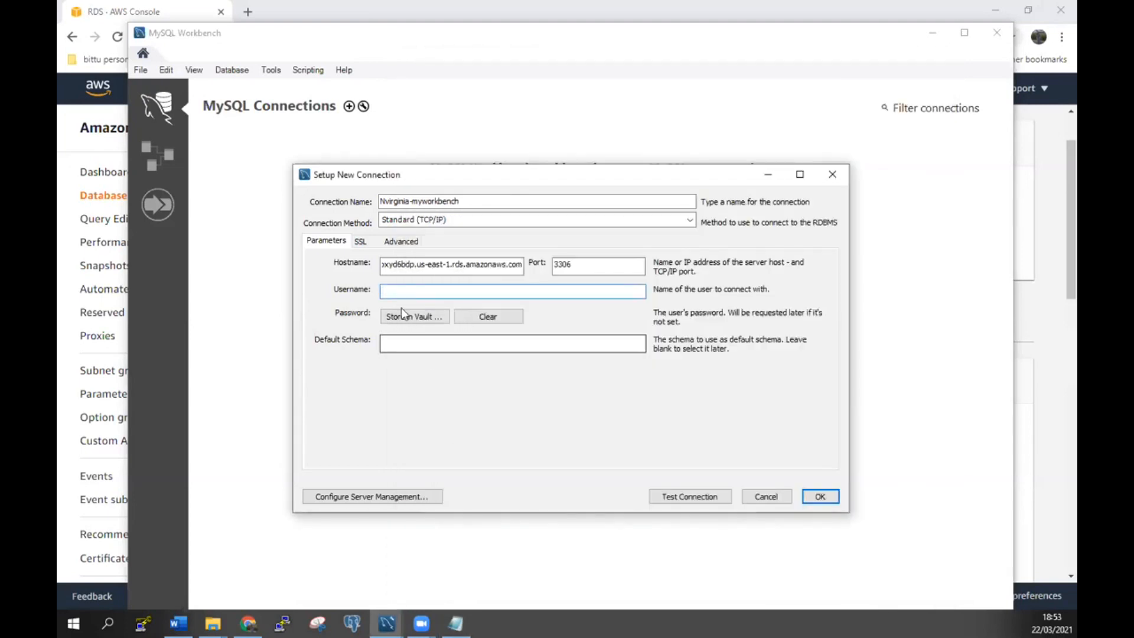
pyautogui.write('mys')
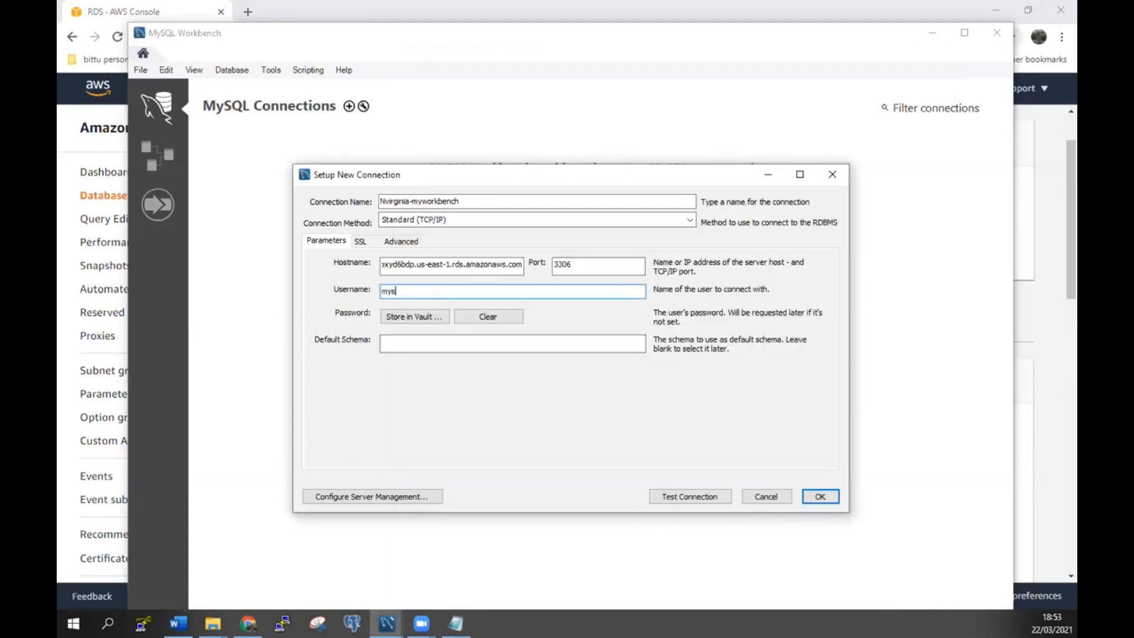
pyautogui.write('qlserver')
# Store the password in the vault, test the connection successfully, and save Nvirginia-myworkbench.
pyautogui.click(407, 317)
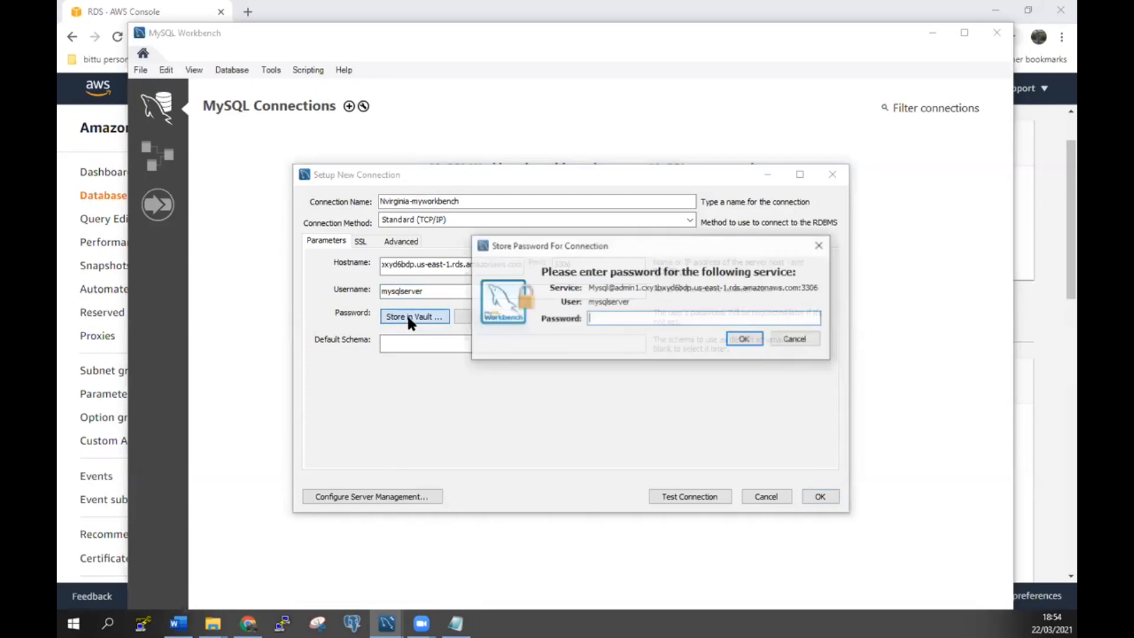
pyautogui.write('**')
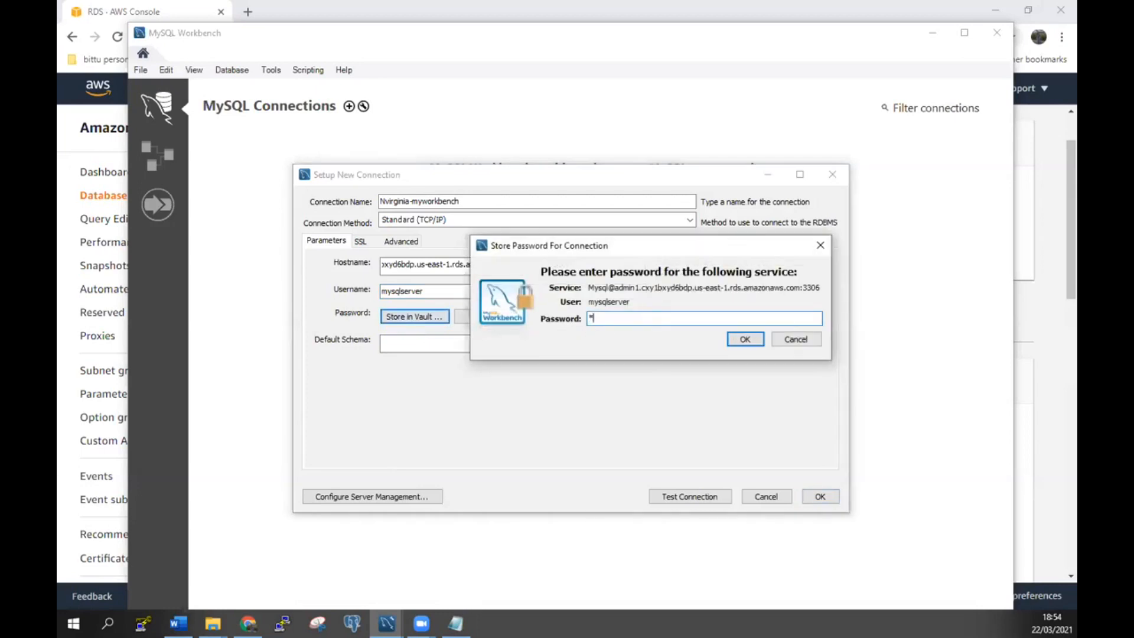
pyautogui.write('********')
pyautogui.click(744, 339)
pyautogui.click(702, 496)
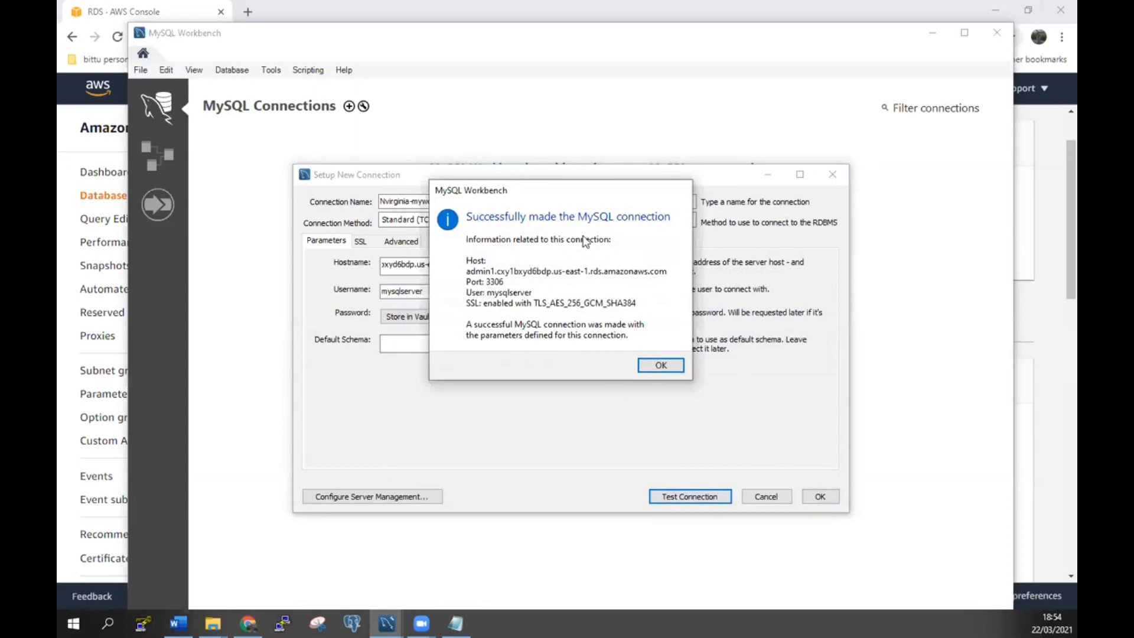
pyautogui.click(672, 365)
pyautogui.click(821, 496)
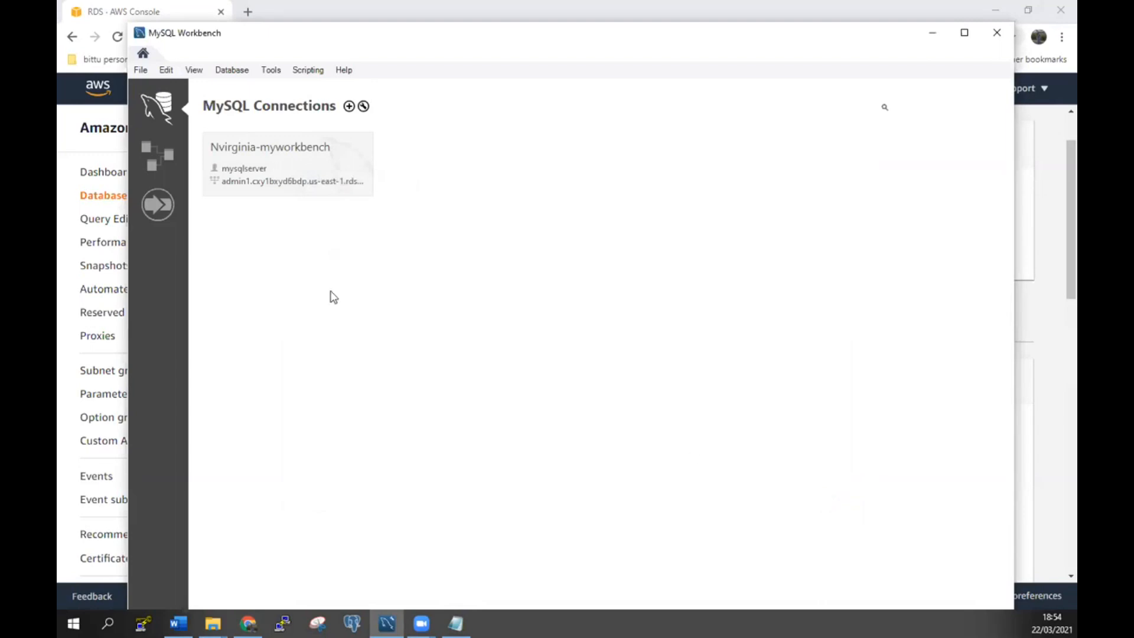
# Connect via Nvirginia-myworkbench and execute Create database itm70 in the query editor.
pyautogui.click(263, 167)
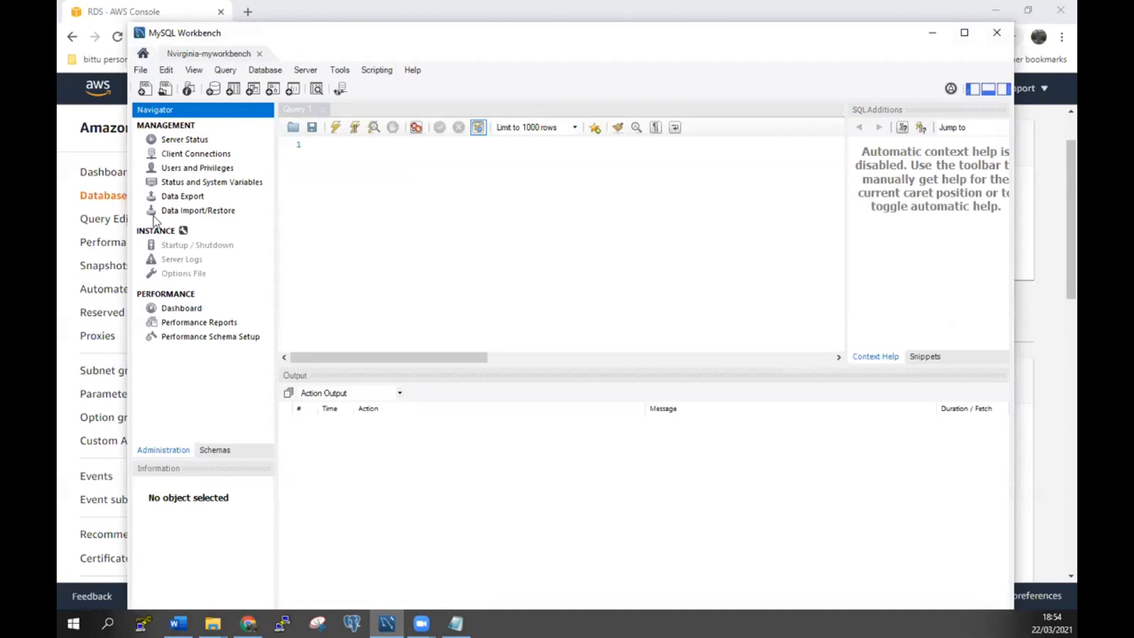
pyautogui.click(341, 155)
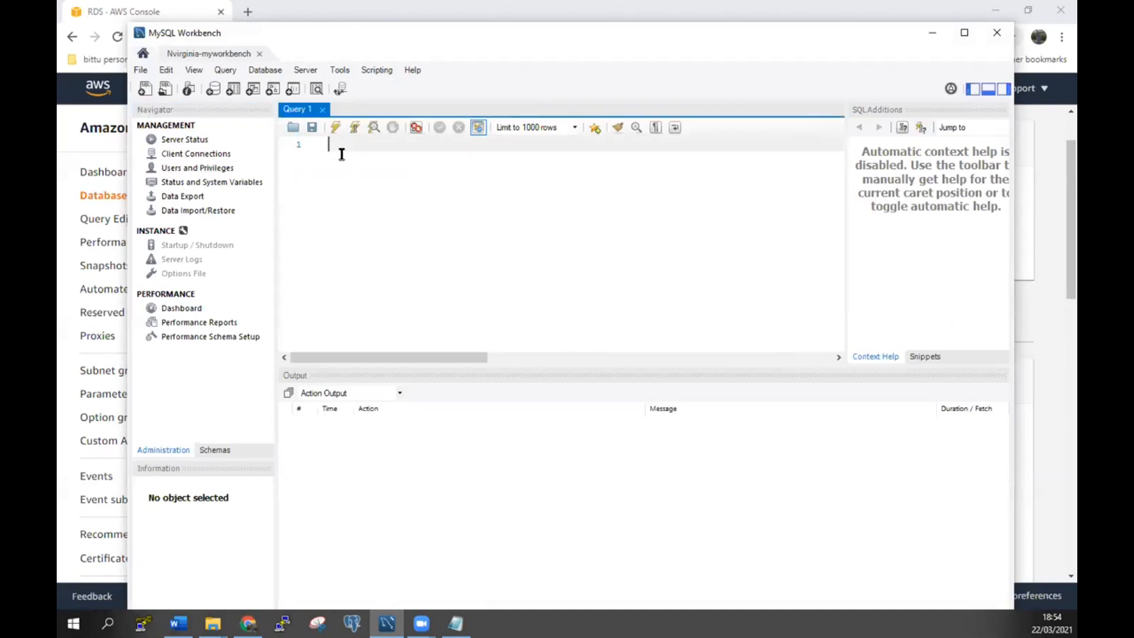
pyautogui.write('crea')
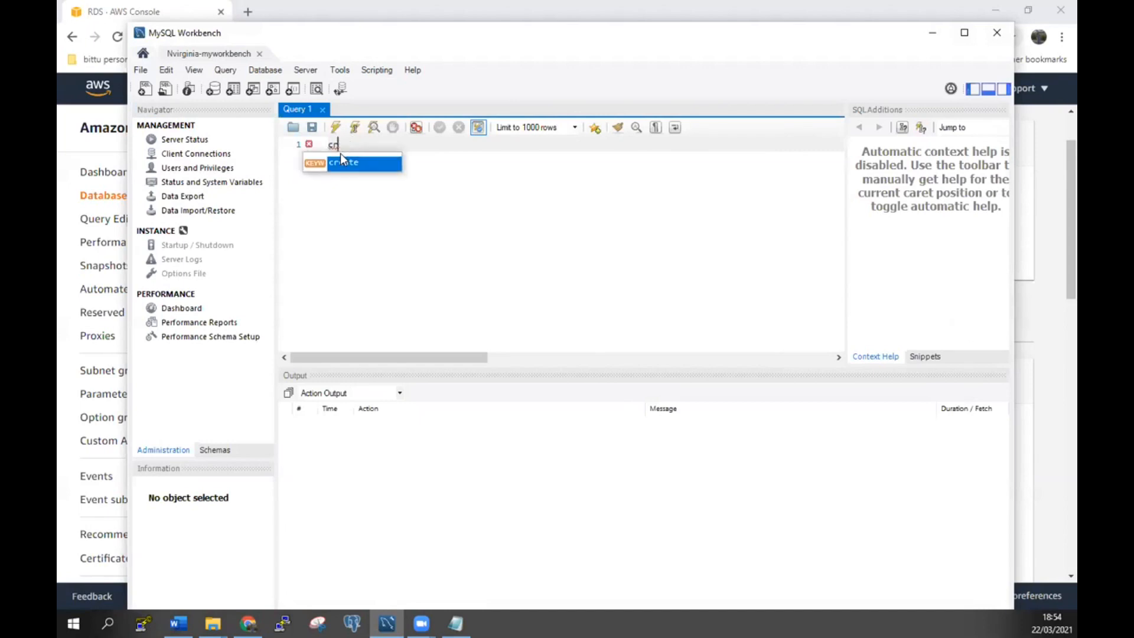
pyautogui.press('BackSpace')
pyautogui.press('BackSpace')
pyautogui.press('BackSpace')
pyautogui.press('BackSpace')
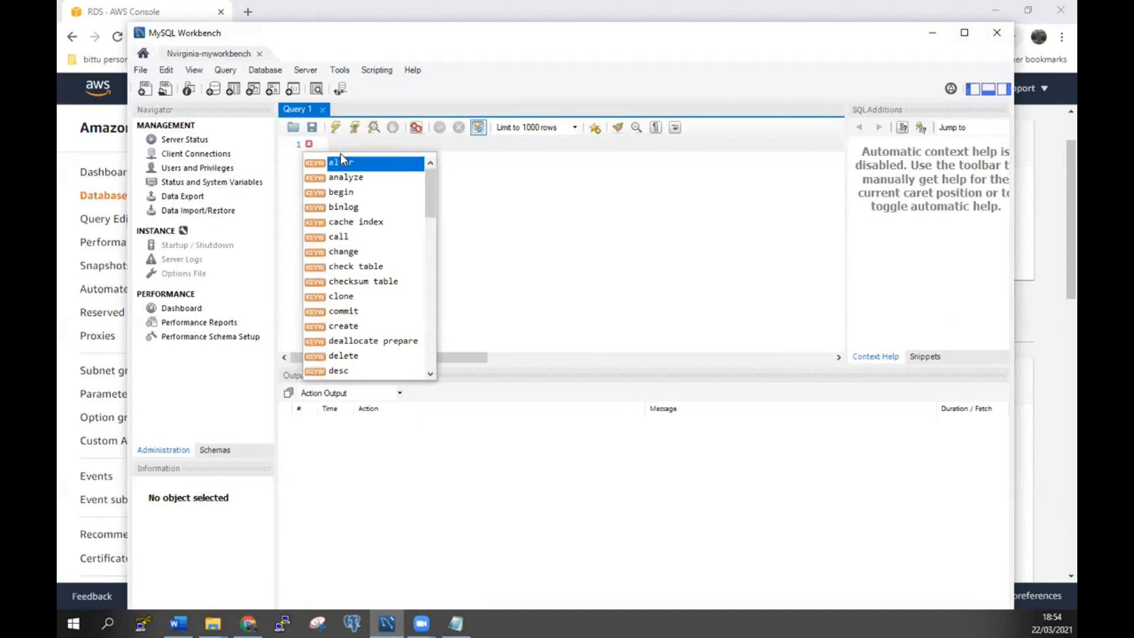
pyautogui.write('c')
pyautogui.press('Return')
pyautogui.press('BackSpace')
pyautogui.press('BackSpace')
pyautogui.press('BackSpace')
pyautogui.press('BackSpace')
pyautogui.press('BackSpace')
pyautogui.press('BackSpace')
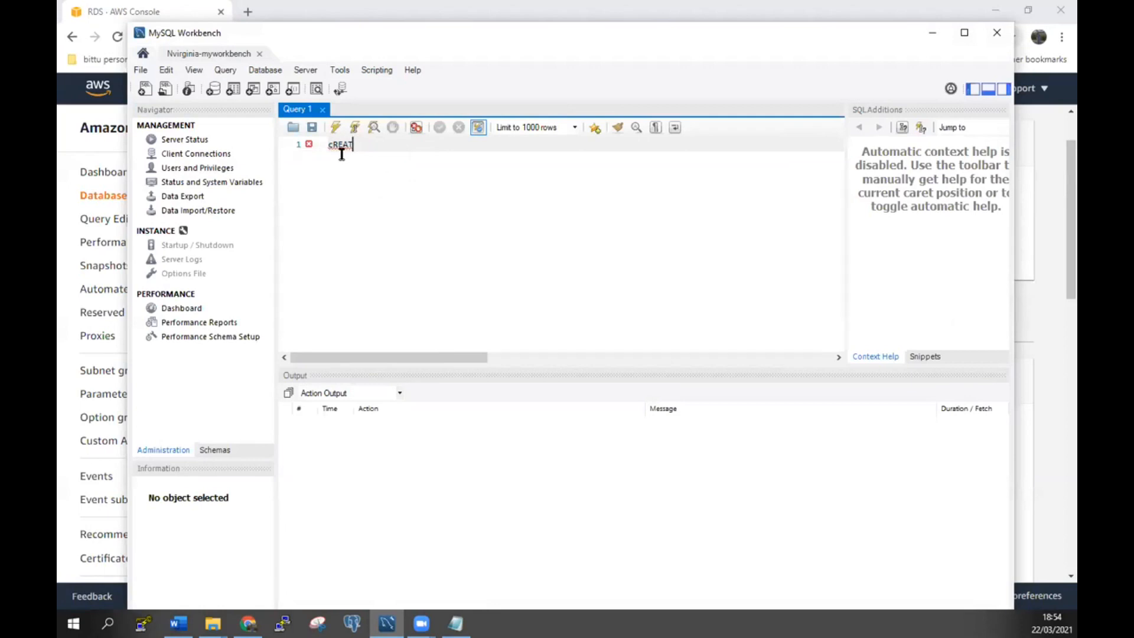
pyautogui.write('Create ')
pyautogui.write('Daba')
pyautogui.write('se')
pyautogui.press('BackSpace')
pyautogui.press('BackSpace')
pyautogui.press('BackSpace')
pyautogui.press('BackSpace')
pyautogui.press('BackSpace')
pyautogui.press('BackSpace')
pyautogui.press('BackSpace')
pyautogui.write('databa')
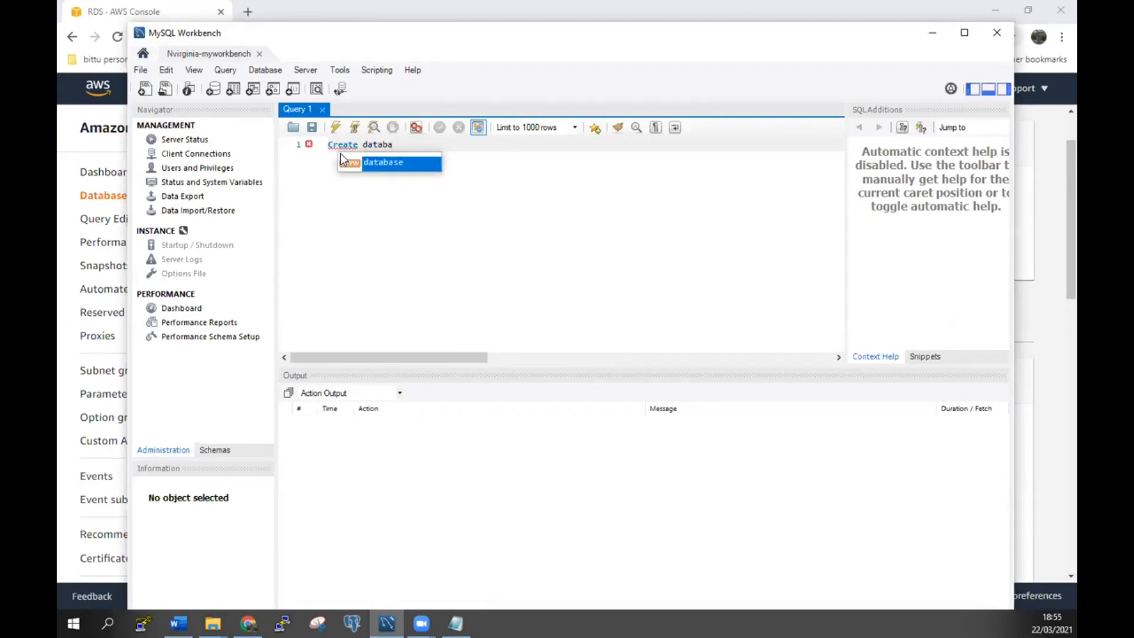
pyautogui.doubleClick(384, 161)
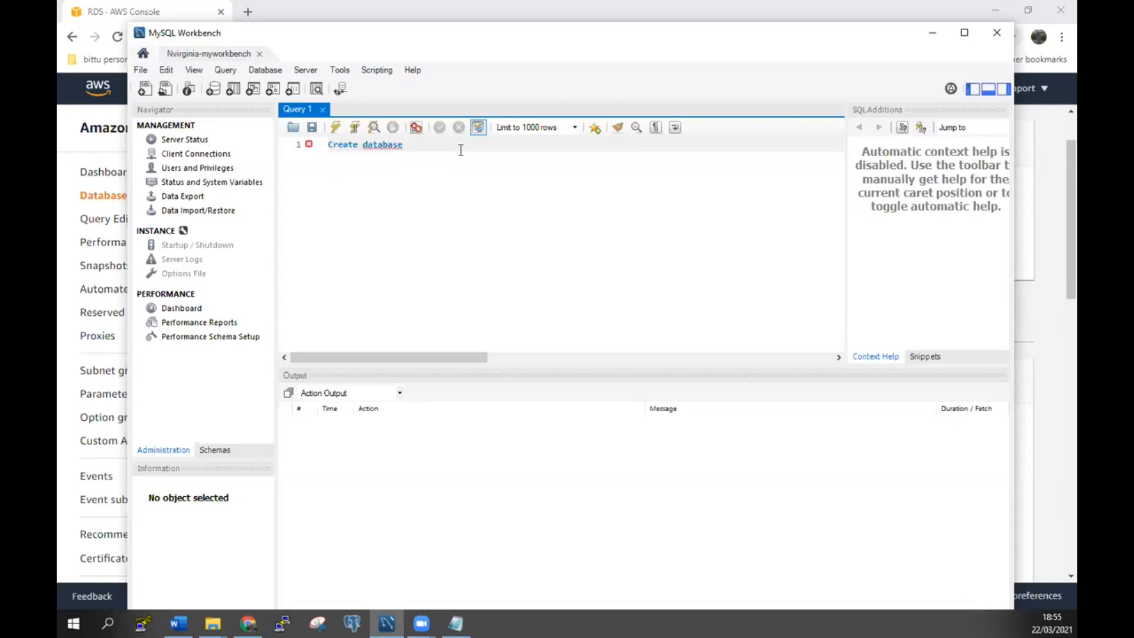
pyautogui.write('itm70')
pyautogui.click(336, 128)
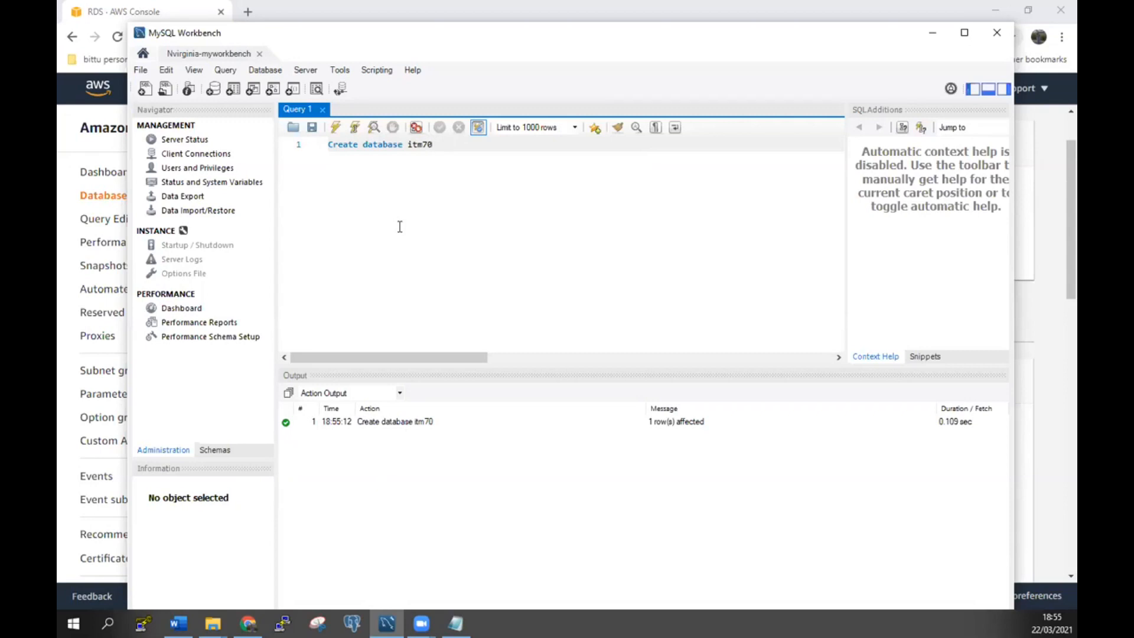
# Close MySQL Workbench and open the VPC console.
pyautogui.click(994, 39)
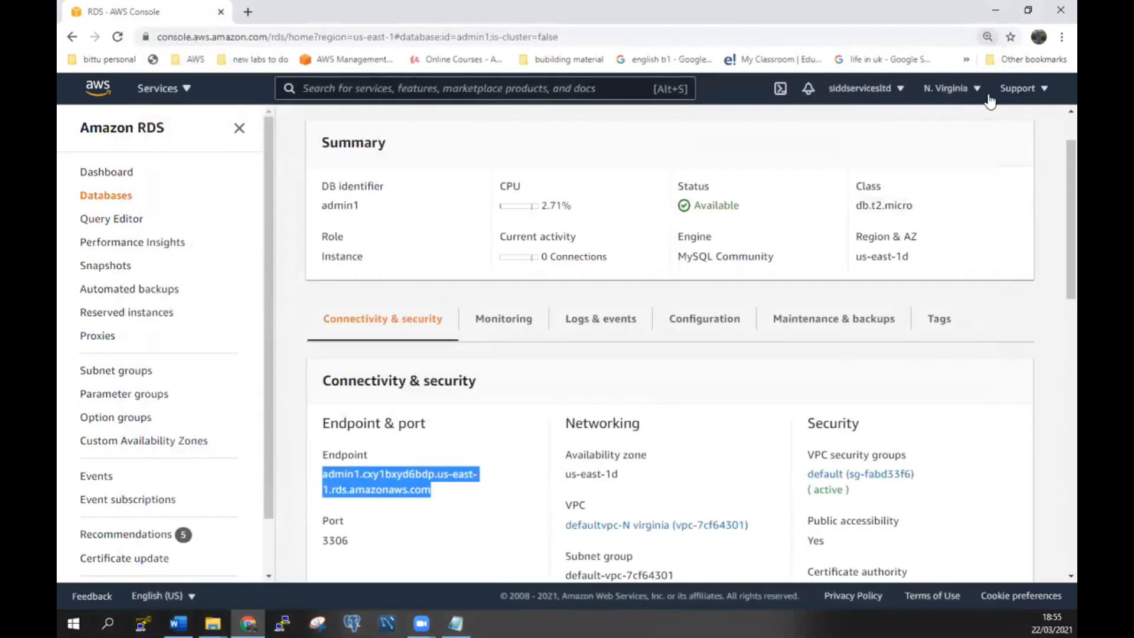
pyautogui.click(525, 400)
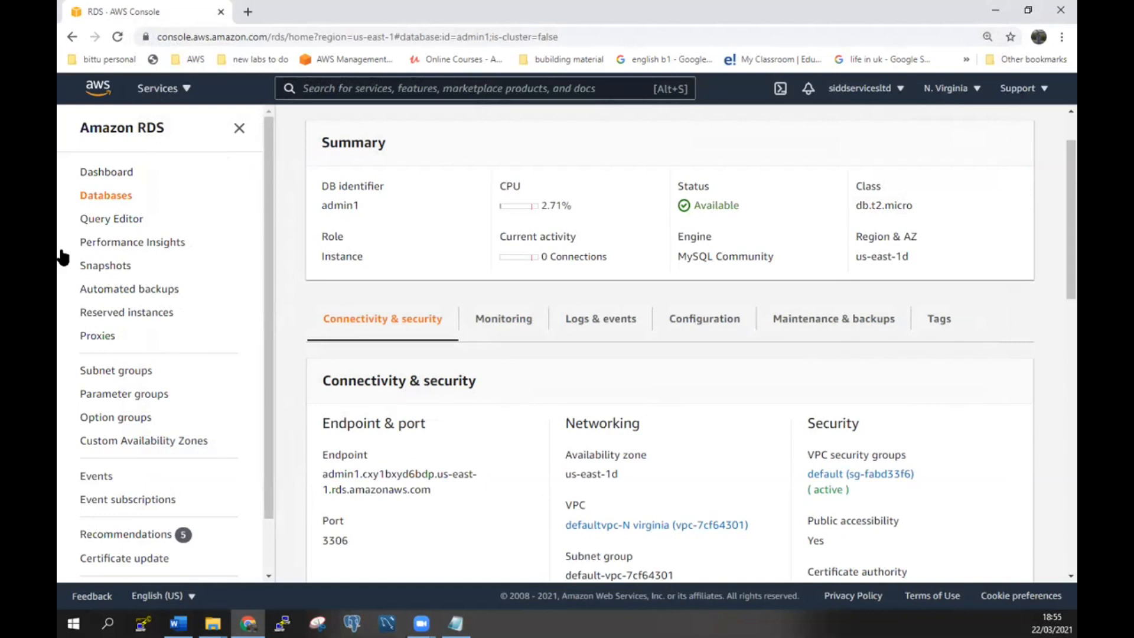
pyautogui.click(171, 97)
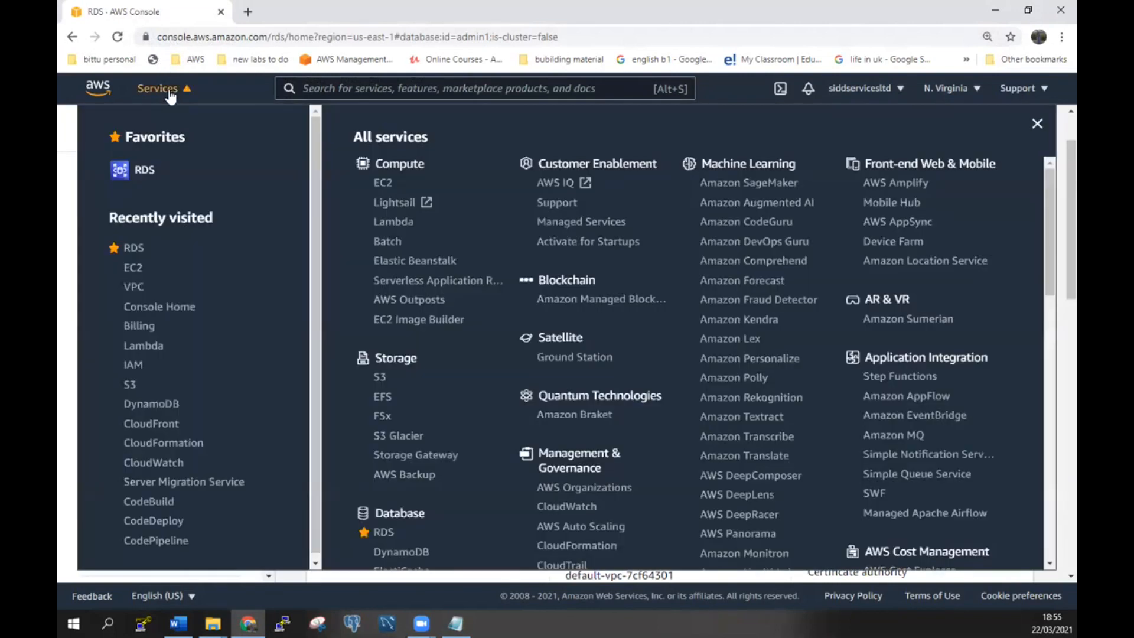
pyautogui.click(137, 287)
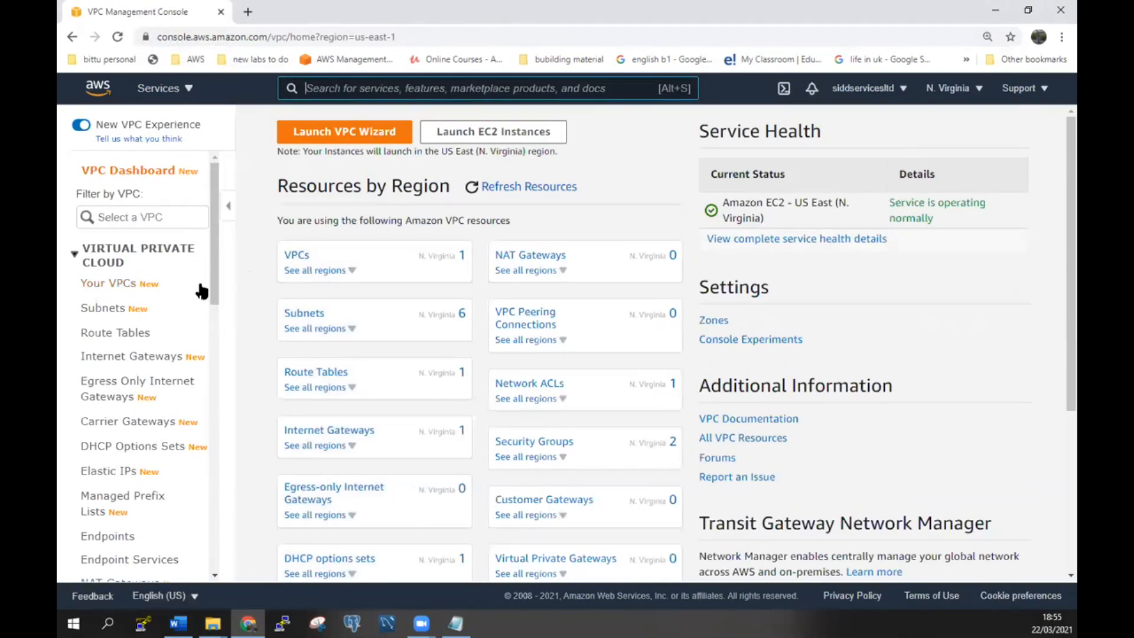
# Copy the sidvirginia instance's public IPv4 address 34.201.249.232 from the EC2 instances list.
pyautogui.click(169, 92)
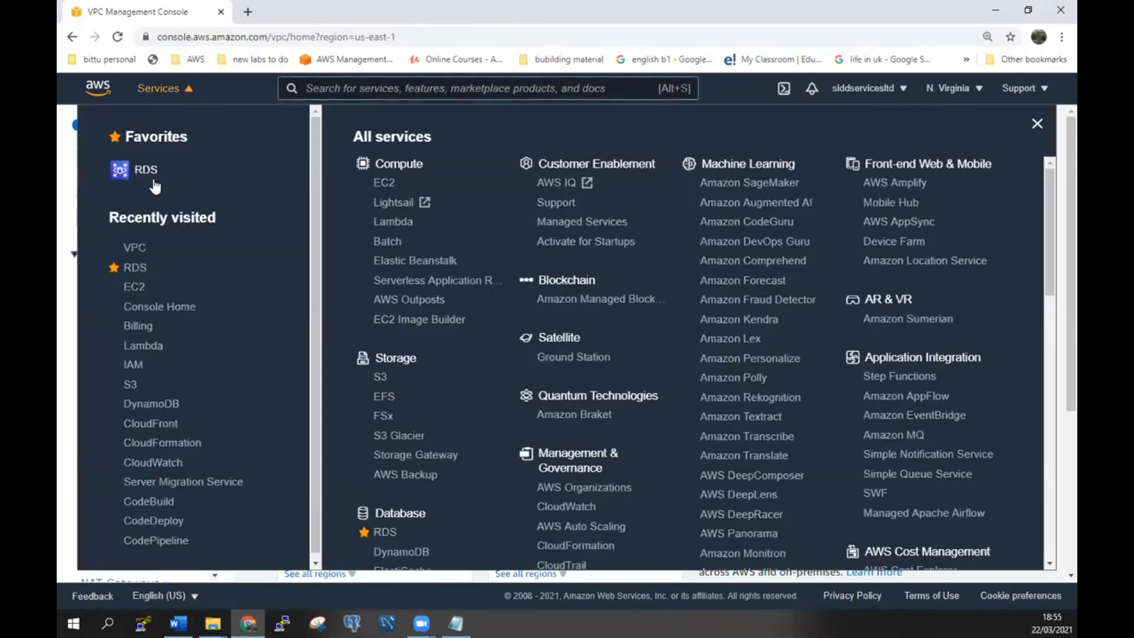
pyautogui.click(139, 289)
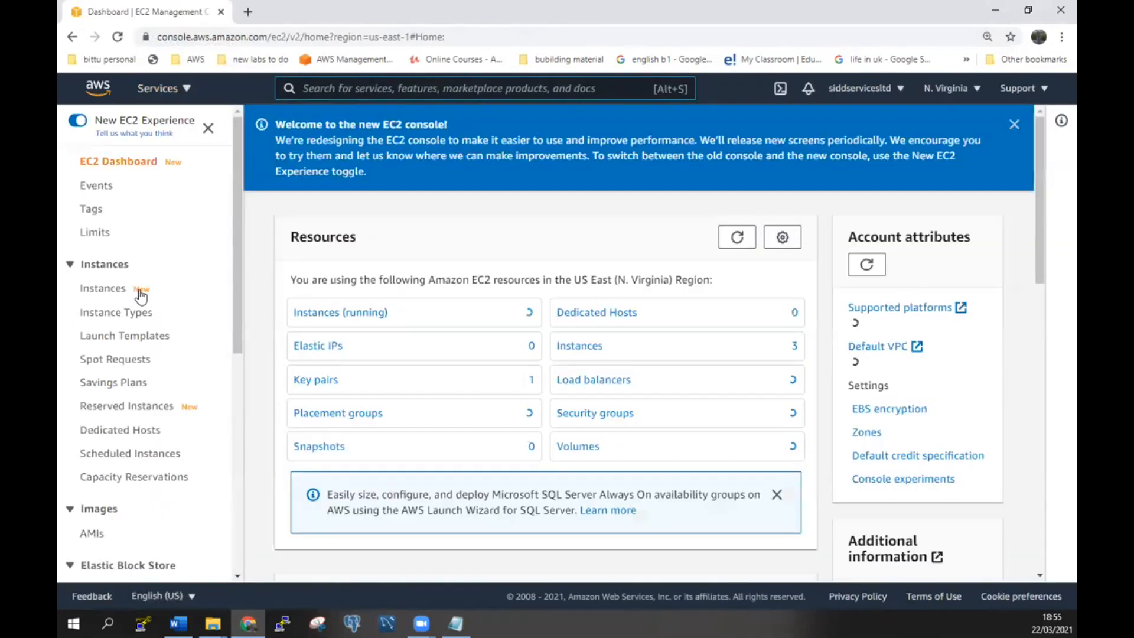
pyautogui.click(319, 311)
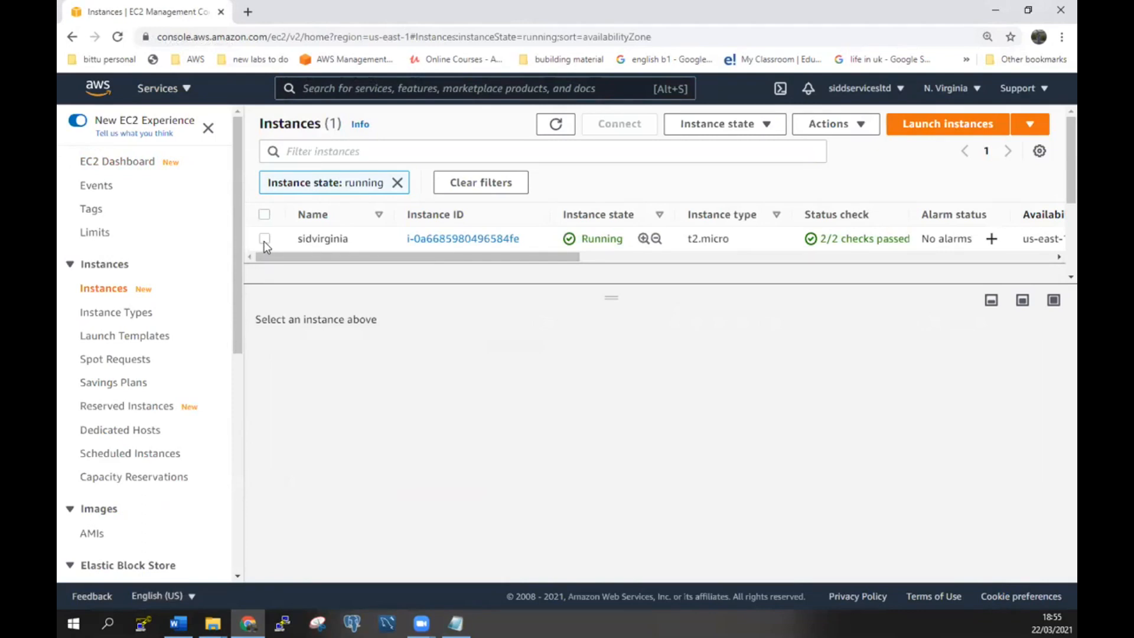
pyautogui.click(264, 239)
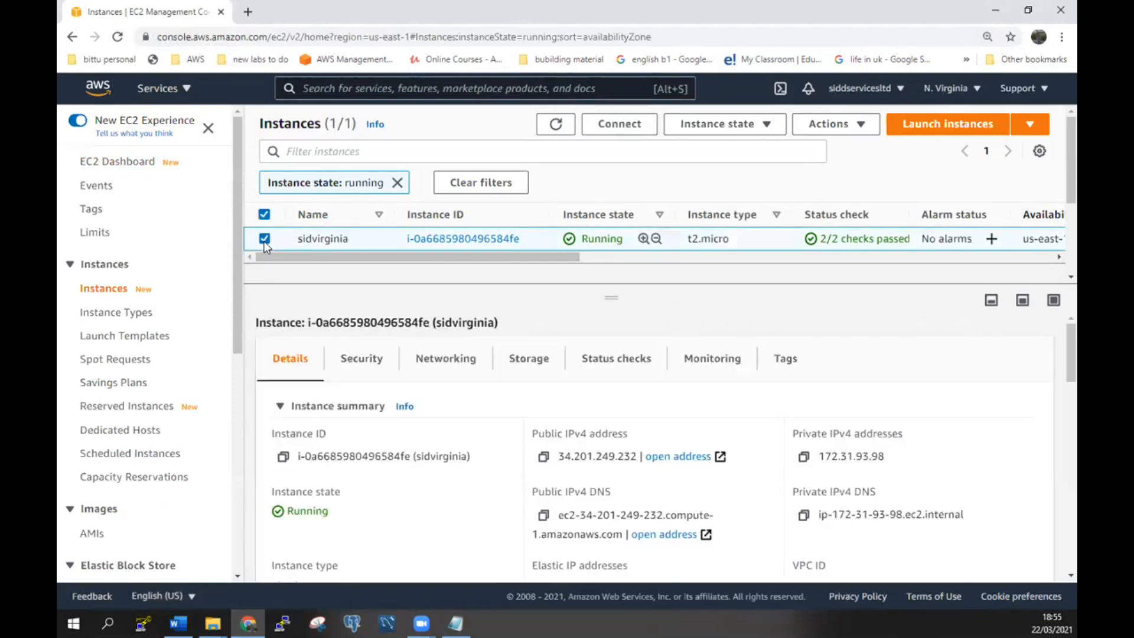
pyautogui.click(543, 456)
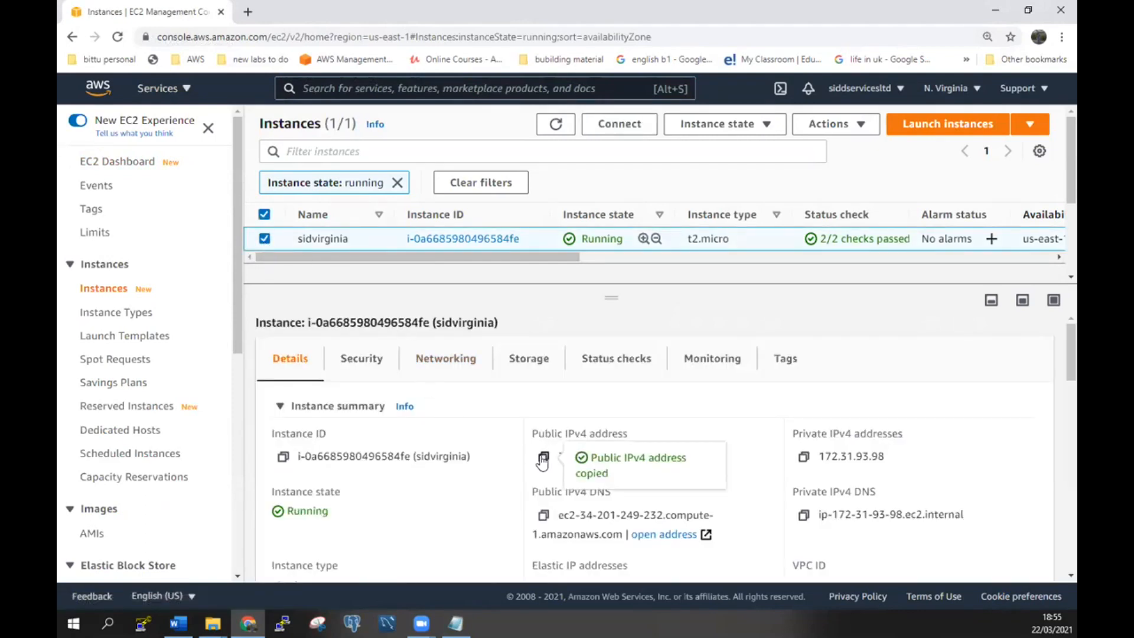
# Launch PuTTY with host name 34.201.249.232.
pyautogui.click(283, 623)
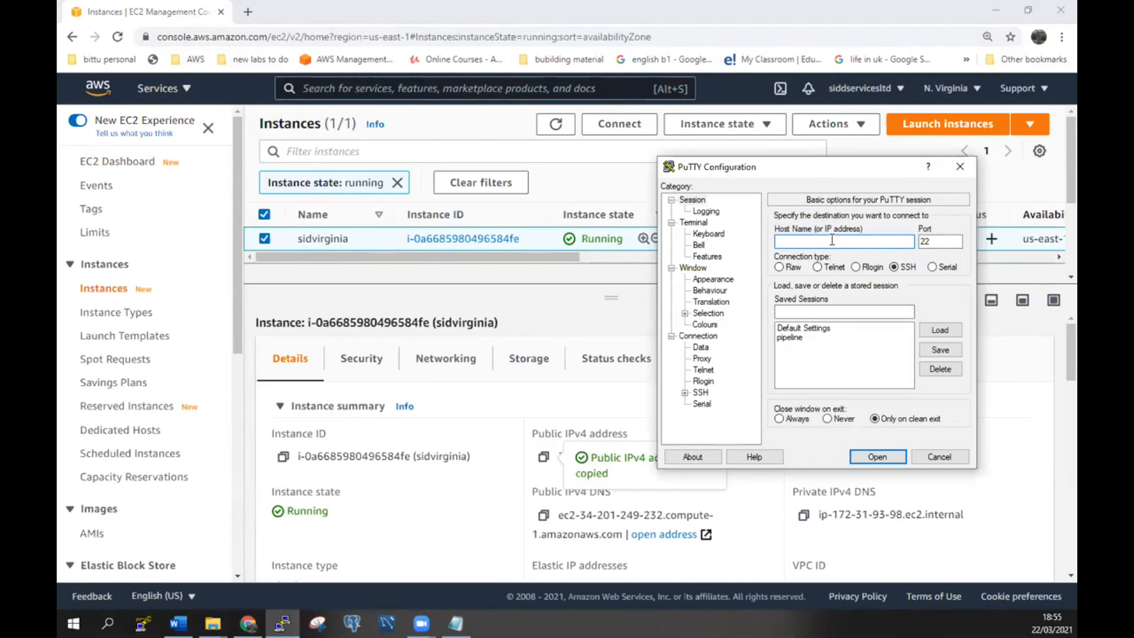
pyautogui.rightClick(831, 239)
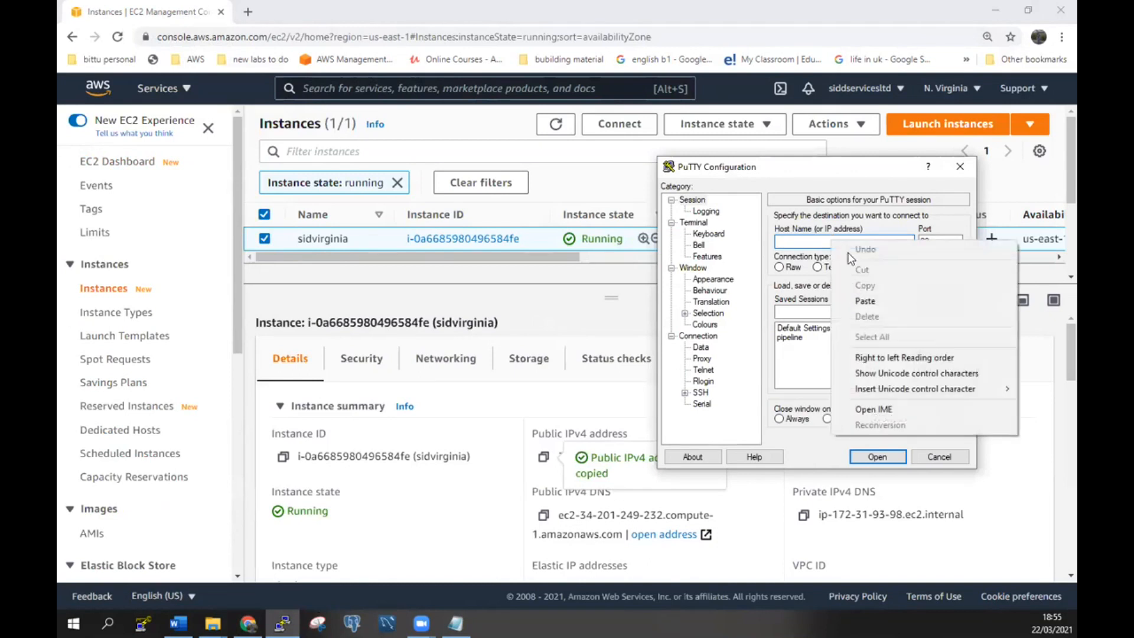
pyautogui.click(867, 295)
# Set the SSH authentication private key file to ec2-virginia main.
pyautogui.click(684, 392)
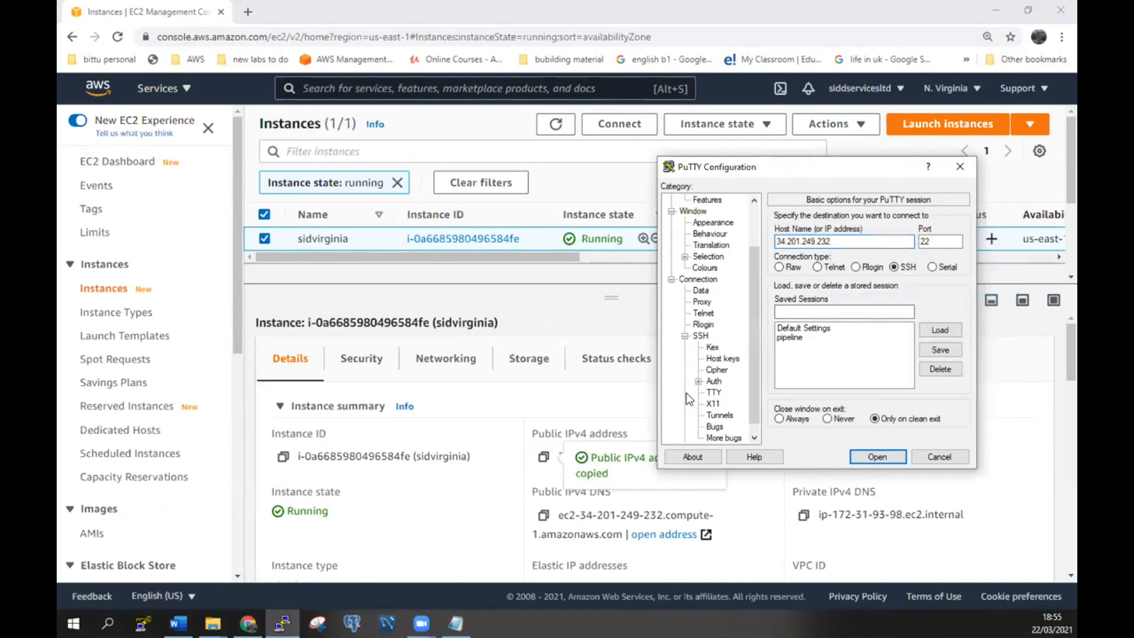
pyautogui.click(714, 382)
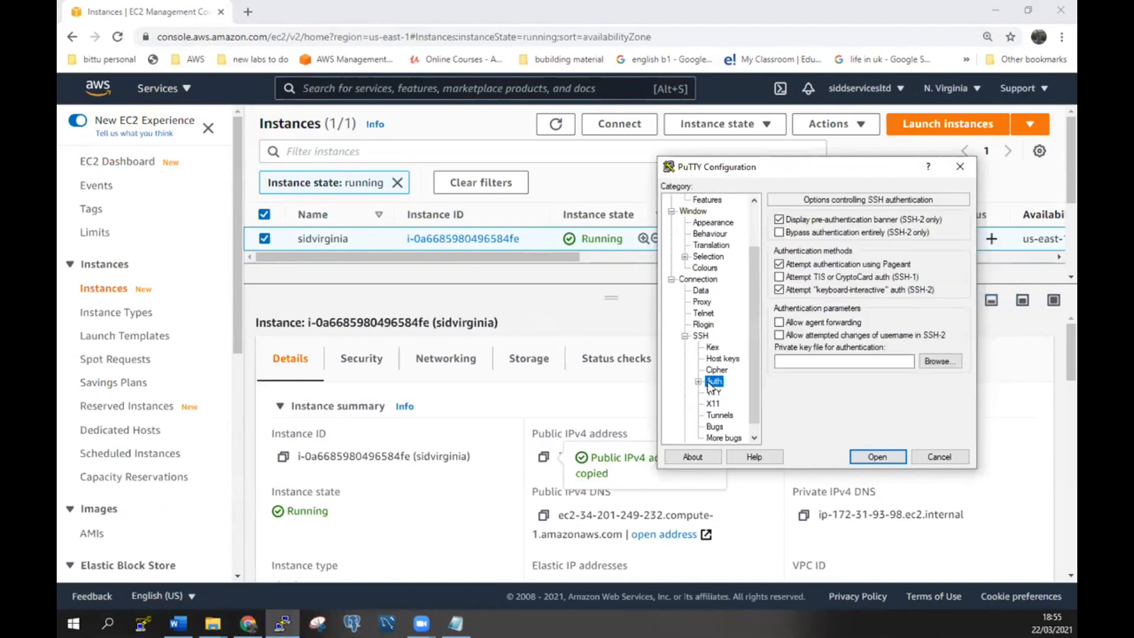
pyautogui.click(942, 361)
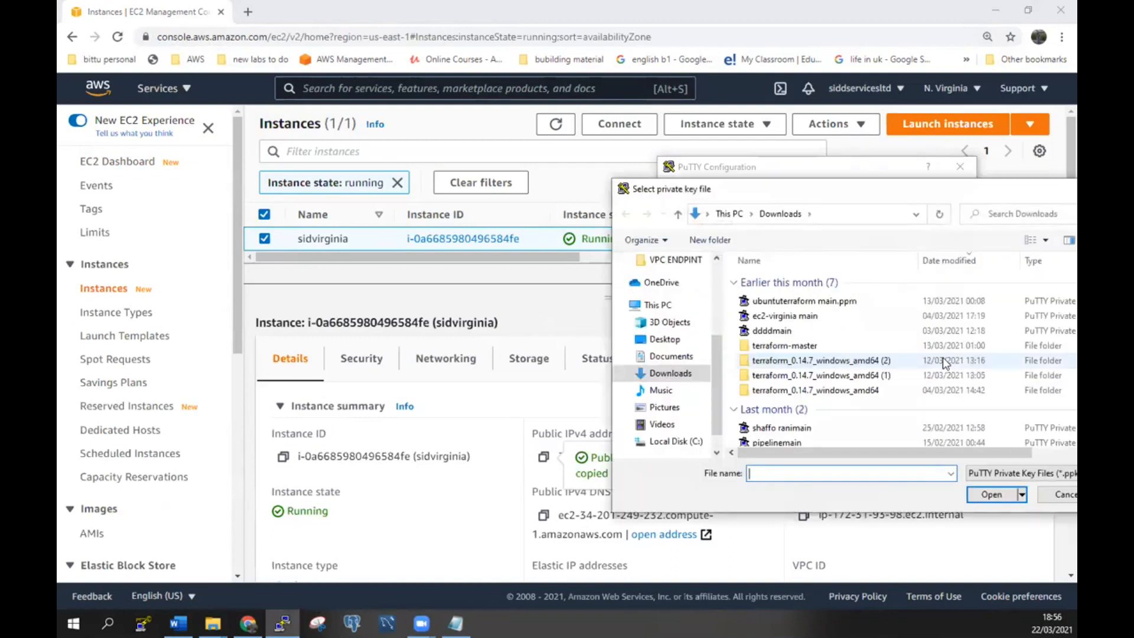
pyautogui.click(785, 319)
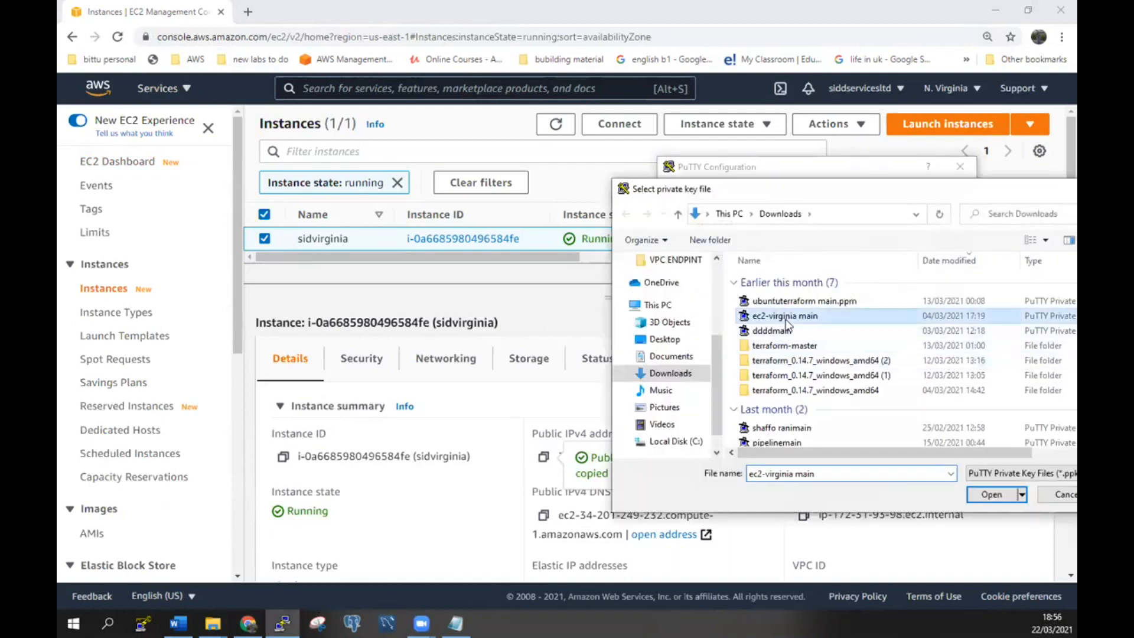
pyautogui.click(992, 495)
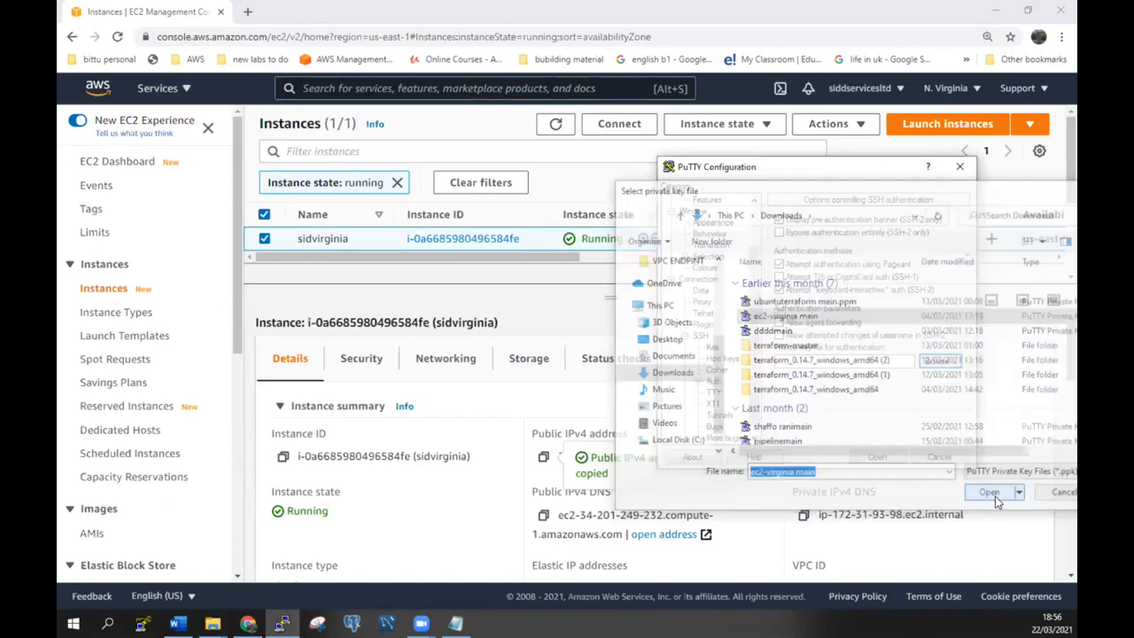
# Connect to the instance, accept the host key, log in as ec2-user and become root with sudo su -.
pyautogui.click(868, 461)
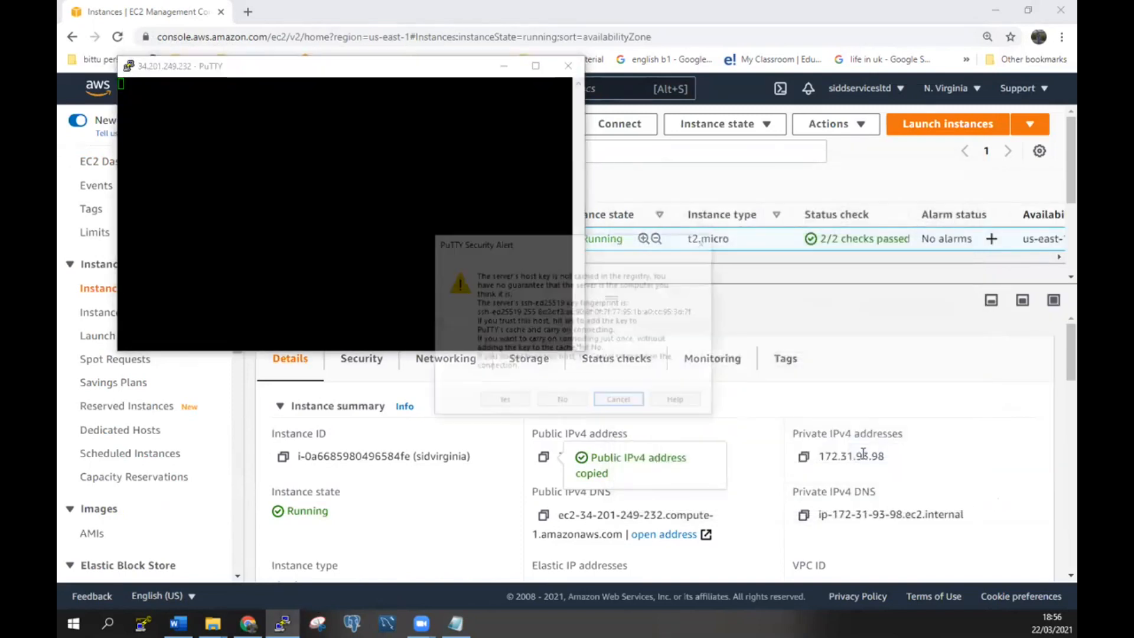
pyautogui.click(496, 404)
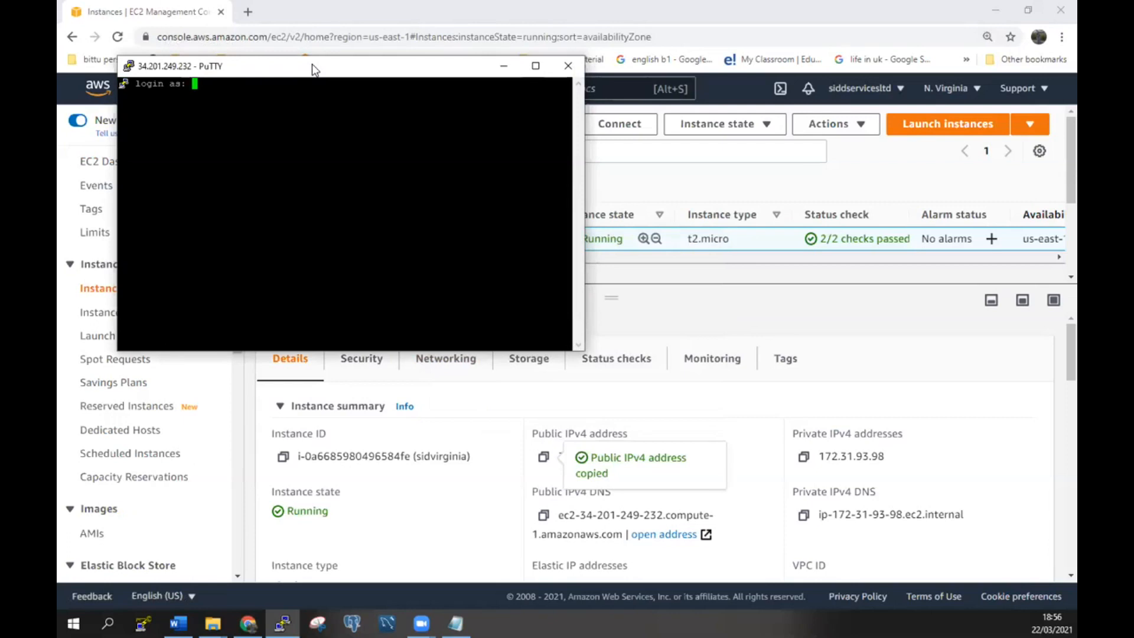
pyautogui.moveTo(317, 71); pyautogui.dragTo(727, 183)
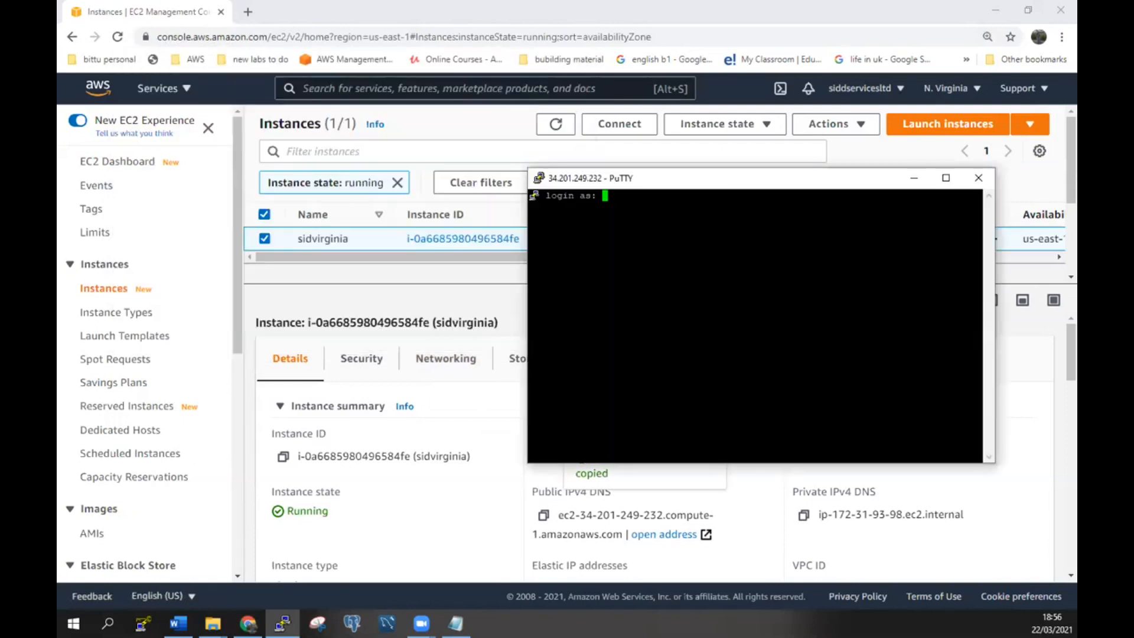
pyautogui.write('ec2-user')
pyautogui.press('Return')
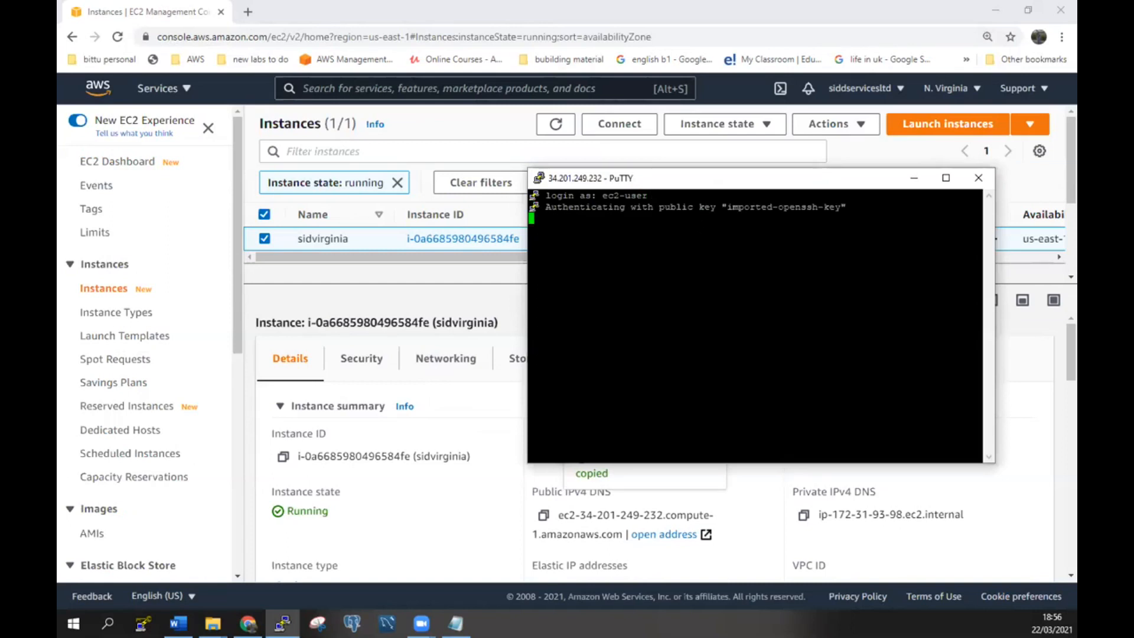
pyautogui.write('sudo su')
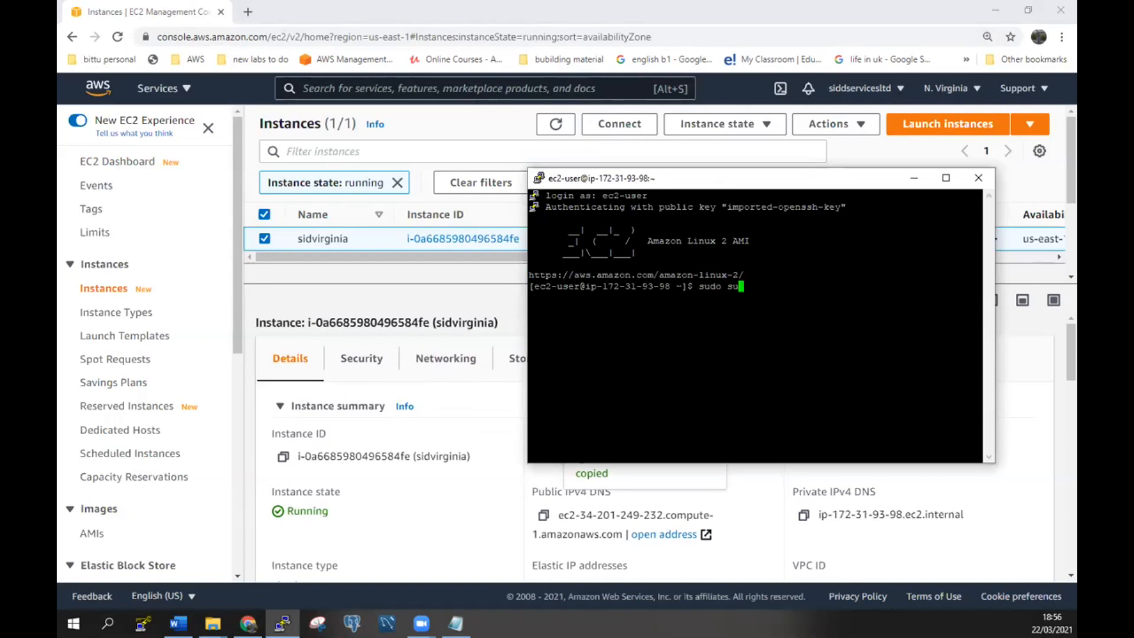
pyautogui.write(' -')
pyautogui.press('Return')
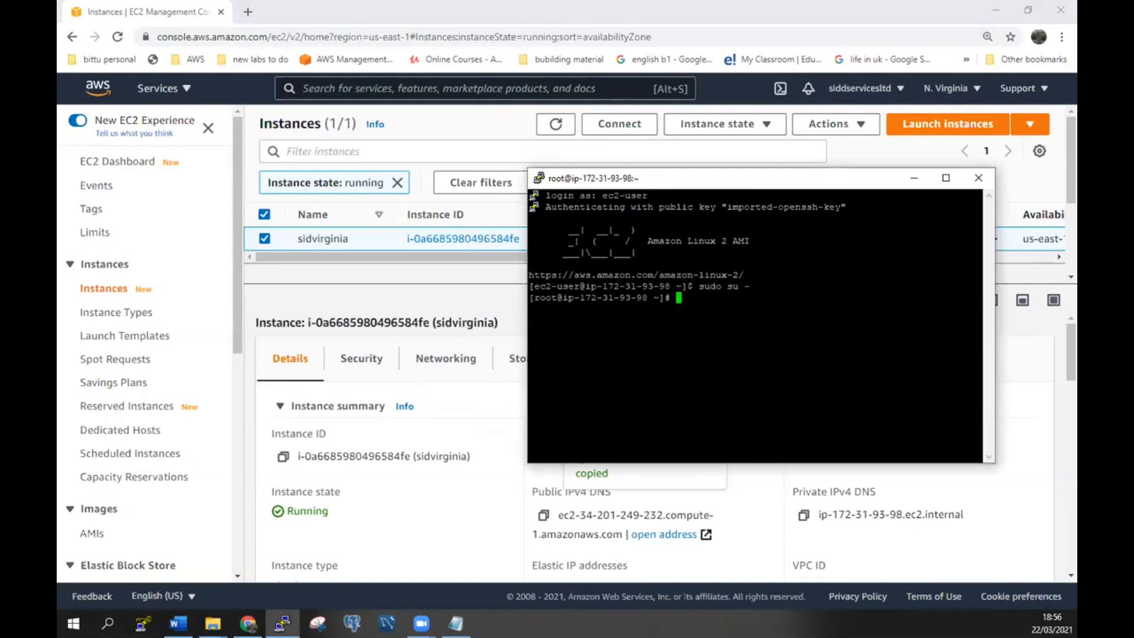
# Install the MySQL client with yum install mysql -y and enlarge the terminal.
pyautogui.write('yum install mysql -y')
pyautogui.press('Return')
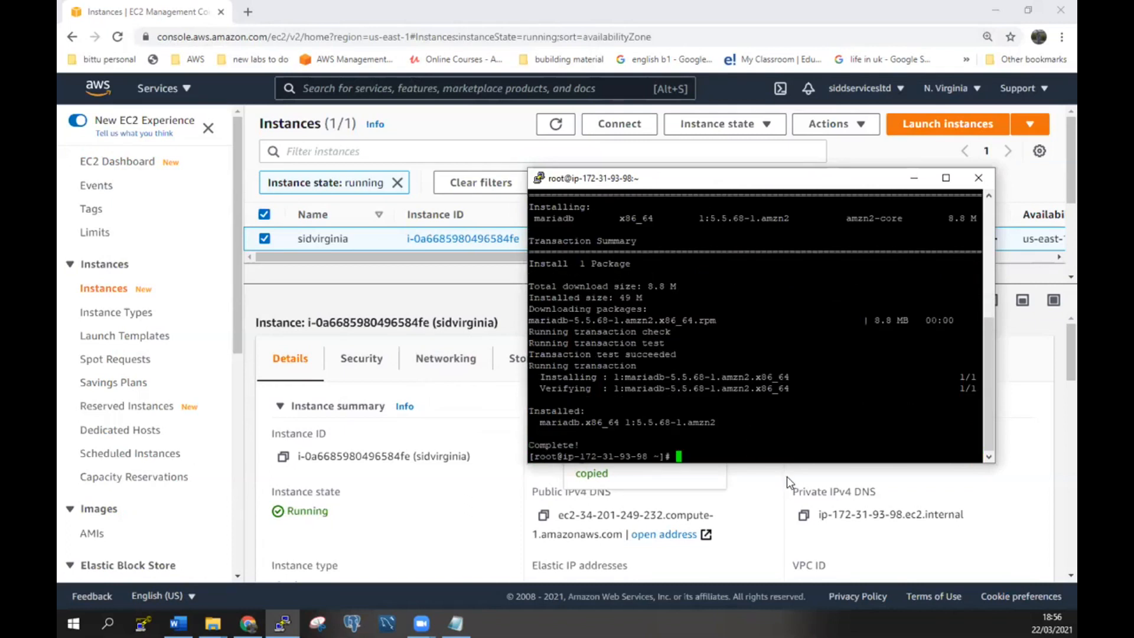
pyautogui.moveTo(789, 464); pyautogui.dragTo(774, 552)
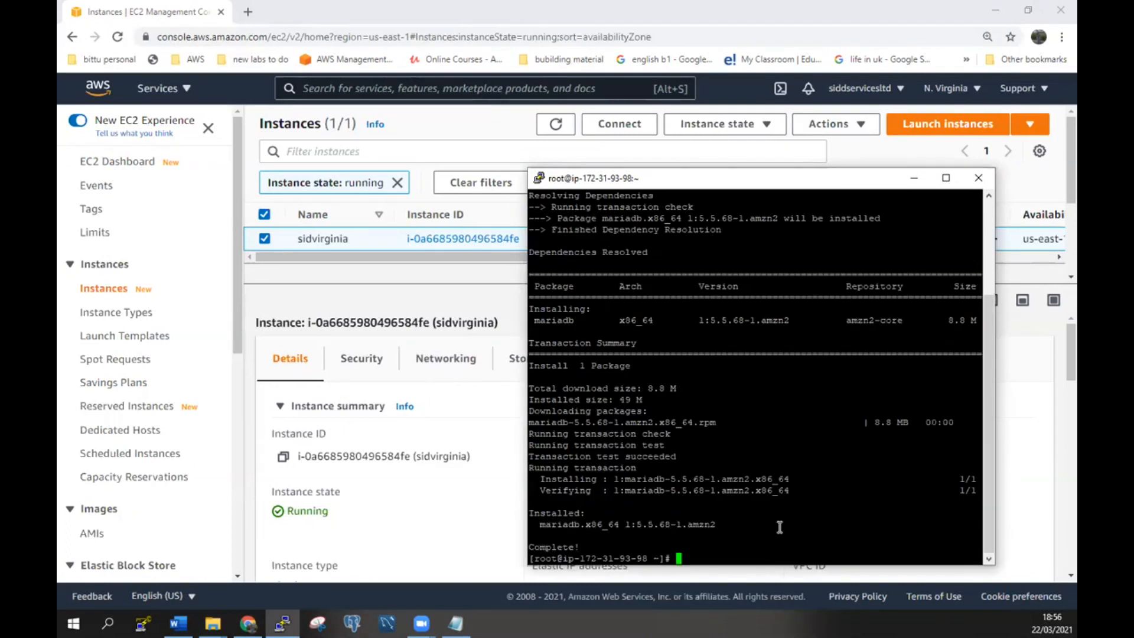
pyautogui.moveTo(775, 179); pyautogui.dragTo(767, 92)
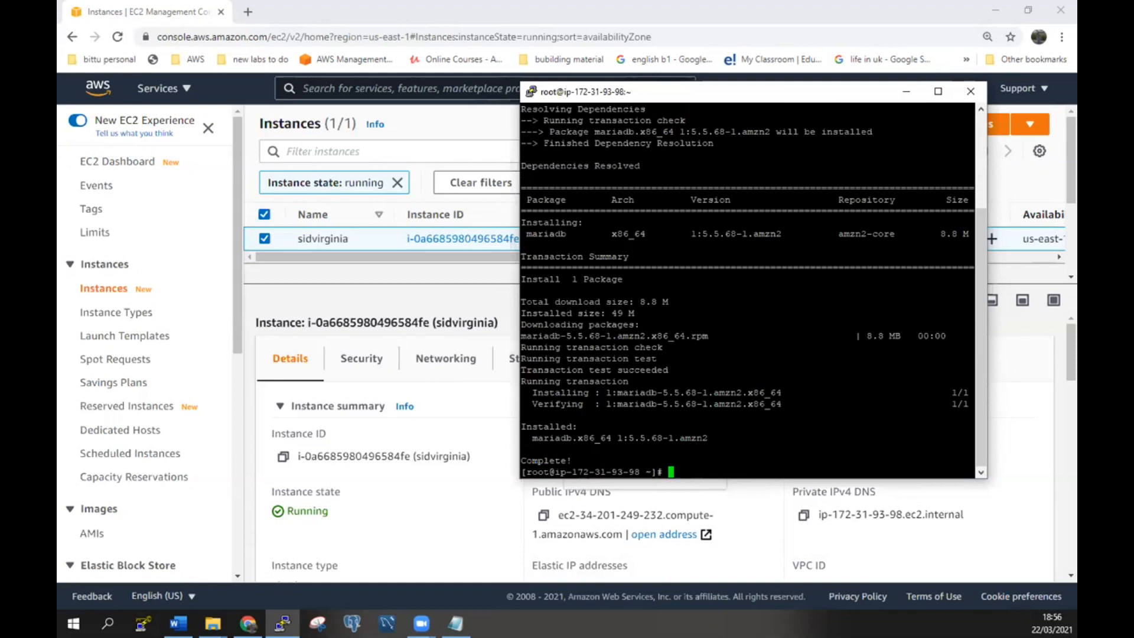
# Begin typing mysql -h at the root prompt, then bring the EC2 Instances page back.
pyautogui.hotkey('alt', 'Tab')
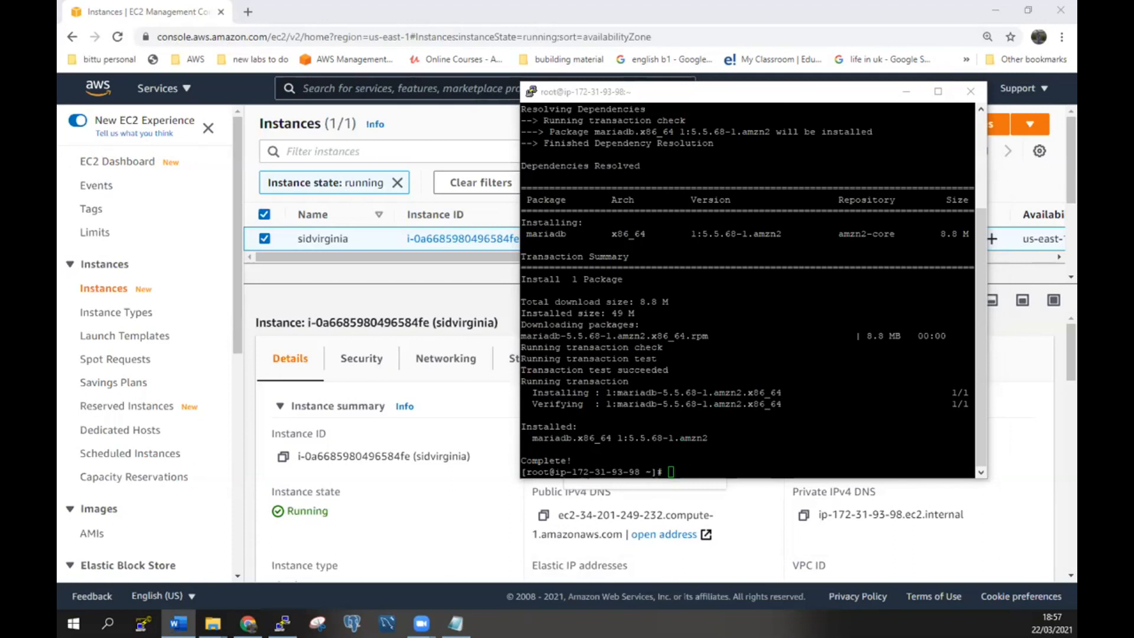
pyautogui.click(716, 475)
pyautogui.write('mysql')
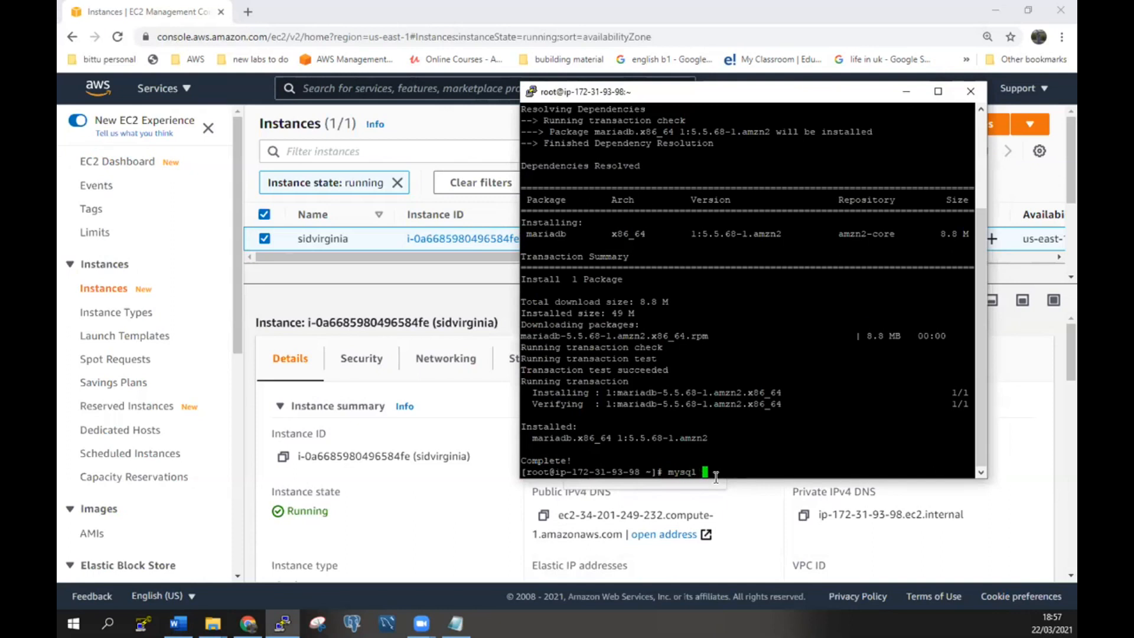
pyautogui.write(' -h')
pyautogui.click(404, 504)
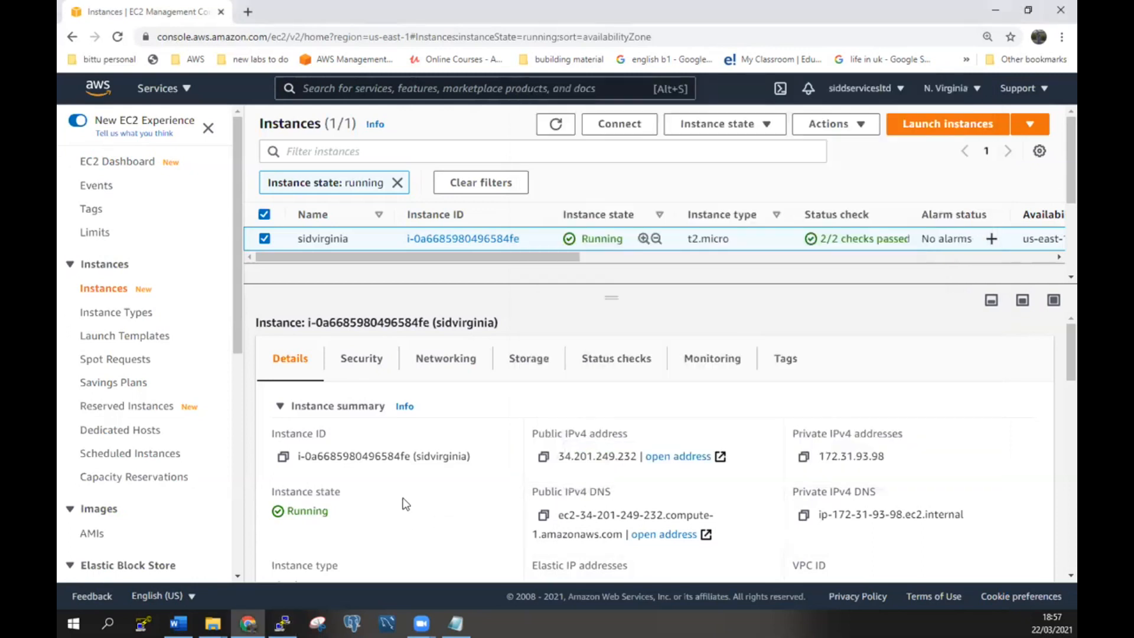
# Open the admin1 database's details page in the RDS Databases list.
pyautogui.click(155, 94)
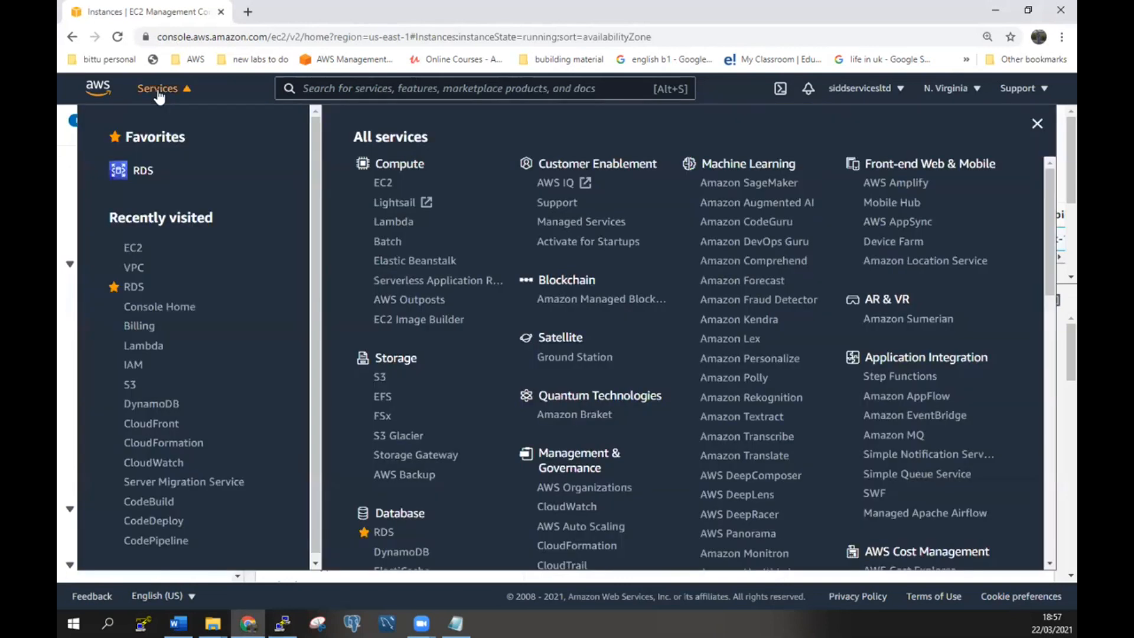
pyautogui.click(135, 288)
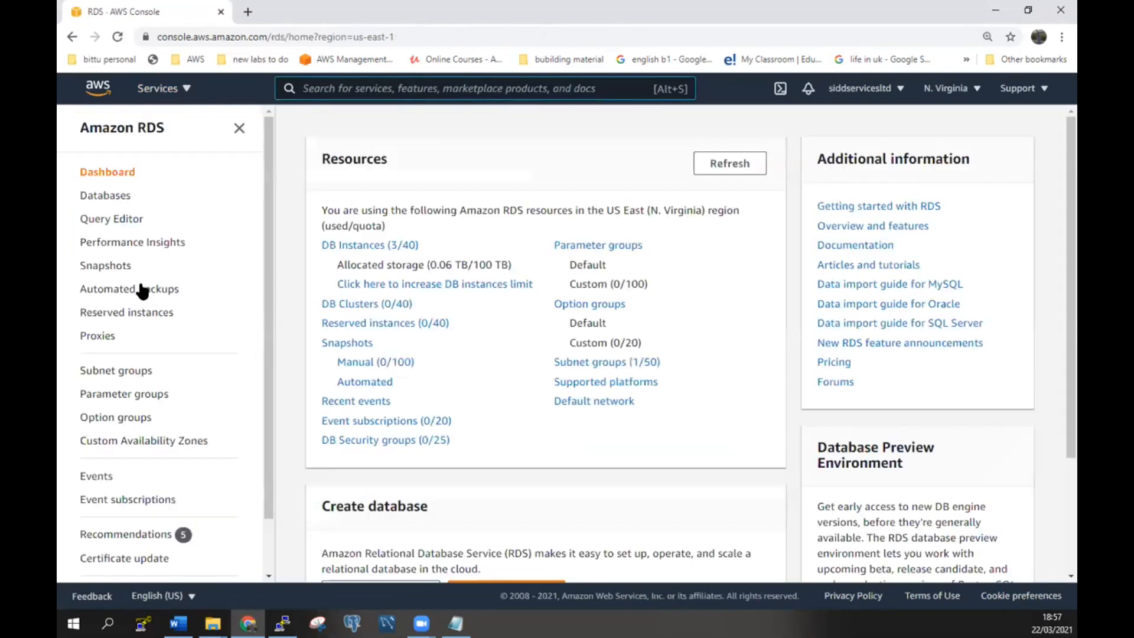
pyautogui.click(115, 196)
pyautogui.click(326, 294)
pyautogui.click(409, 295)
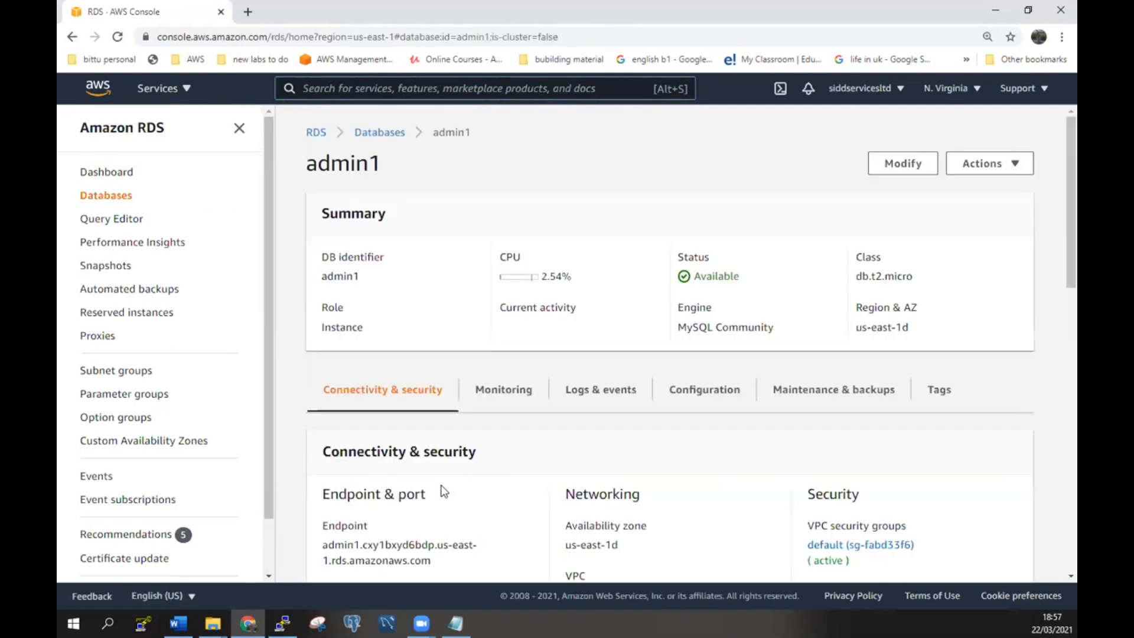
# Copy admin1's endpoint address and switch back to the PuTTY terminal.
pyautogui.scroll(-2, 443, 466)
pyautogui.moveTo(446, 421); pyautogui.dragTo(322, 404)
pyautogui.rightClick(361, 407)
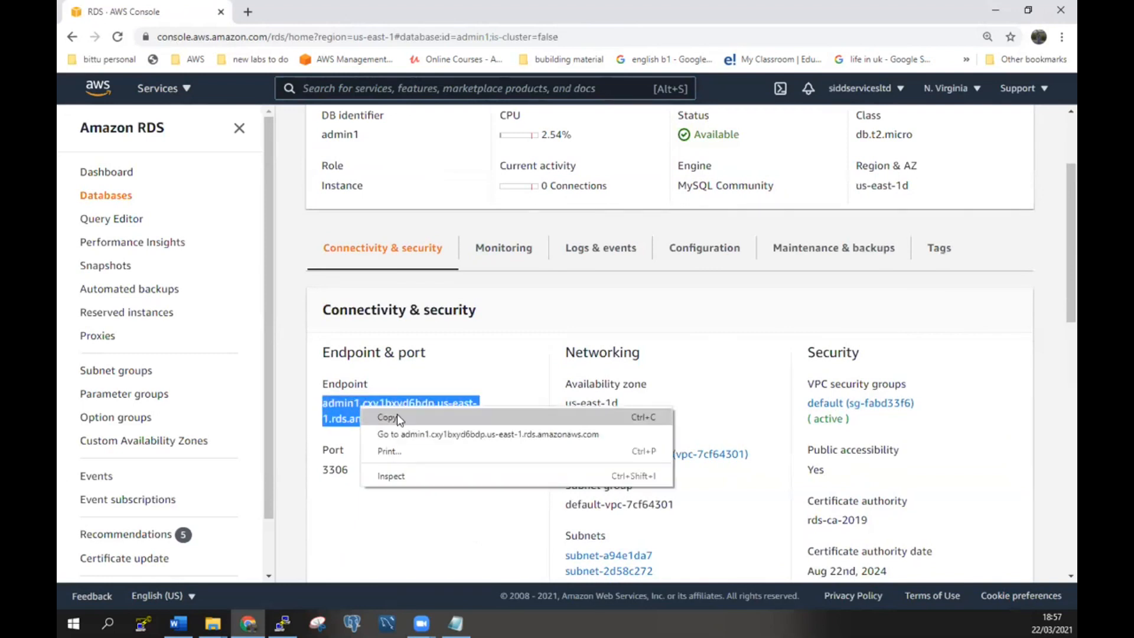
pyautogui.click(389, 416)
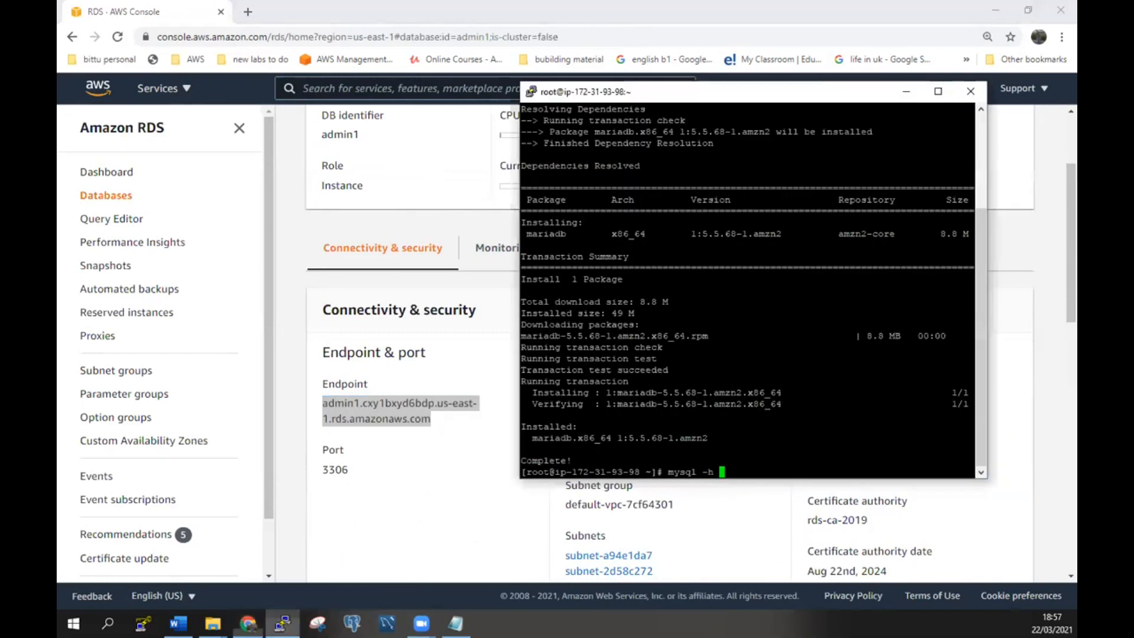
pyautogui.click(283, 623)
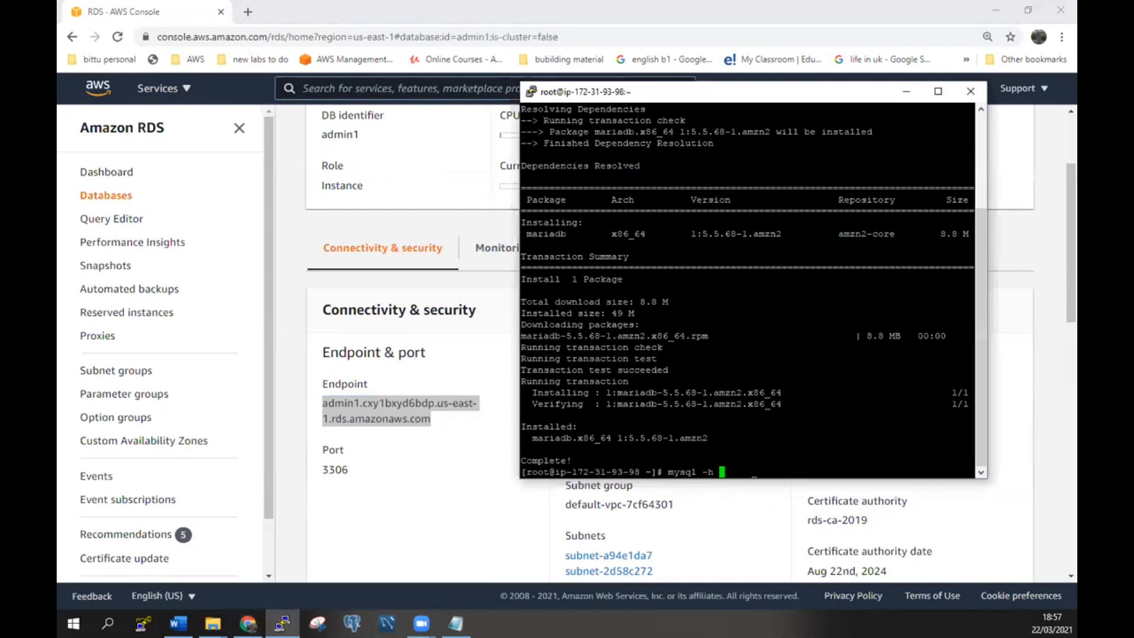
# Paste the endpoint after mysql -h and add '-u mysqlserver -p', checking the notes for the user.
pyautogui.rightClick(755, 468)
pyautogui.click(939, 93)
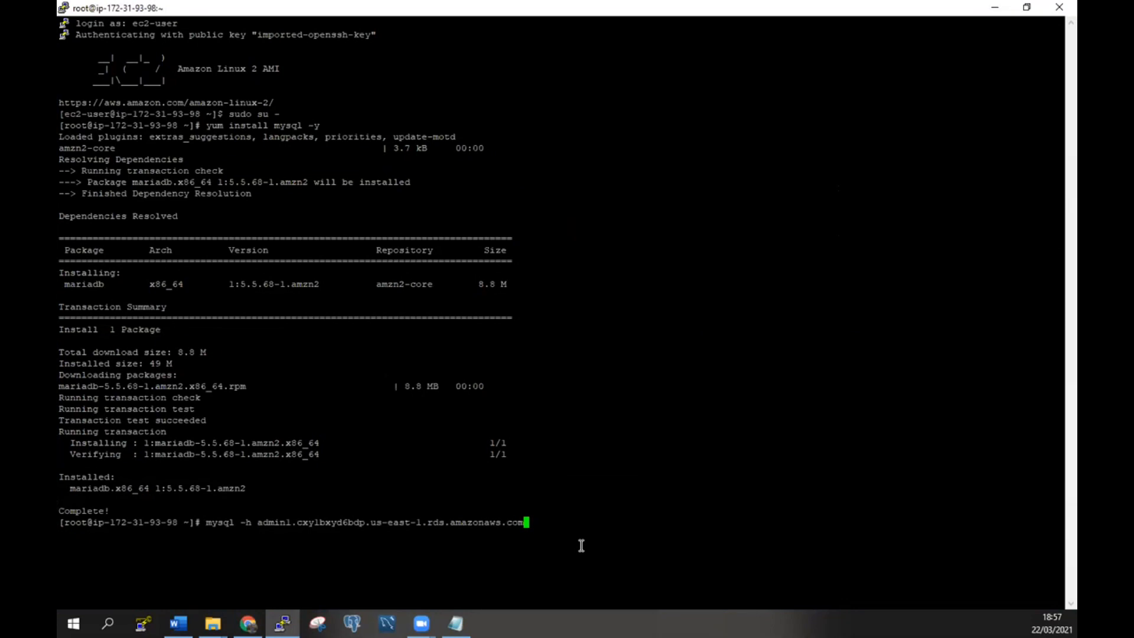
pyautogui.write('-u')
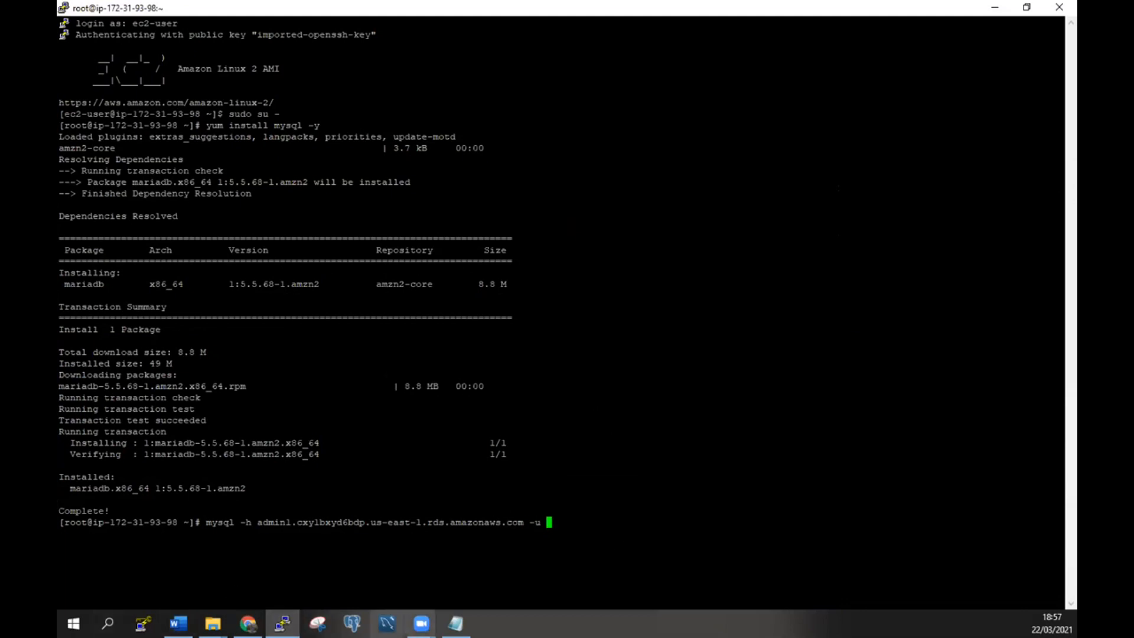
pyautogui.click(456, 623)
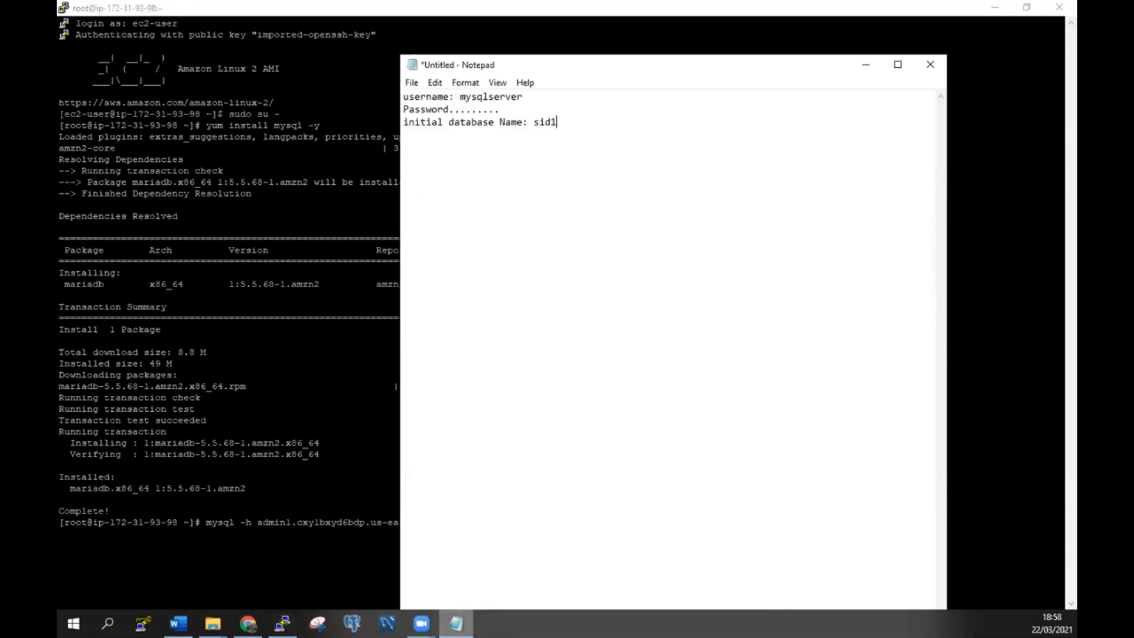
pyautogui.hotkey('alt', 'Tab')
pyautogui.write('mysqls')
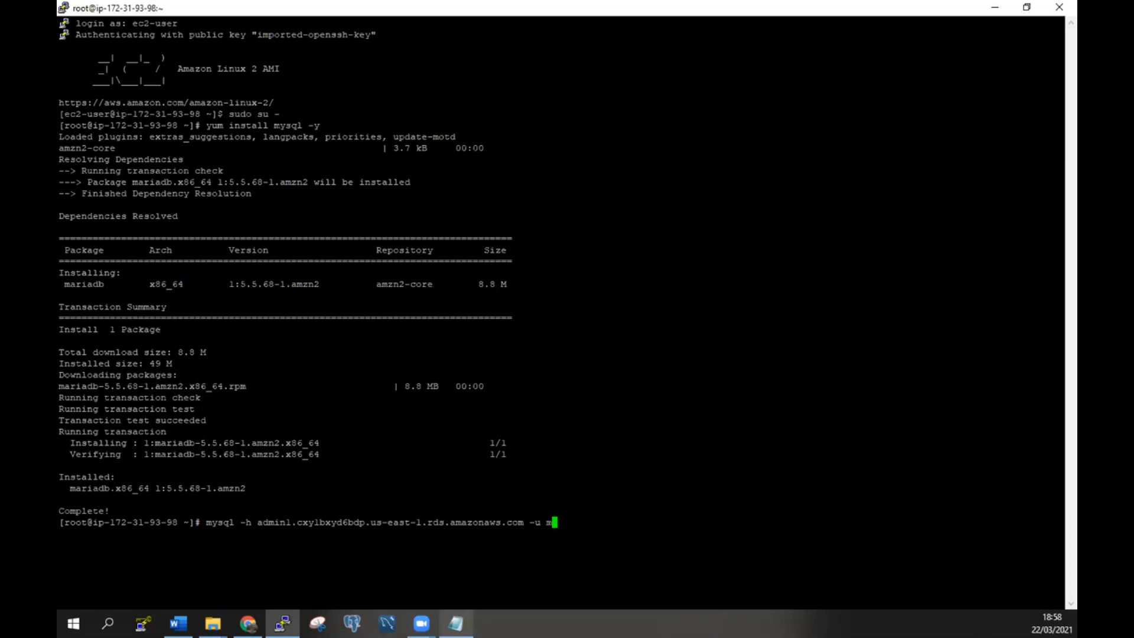
pyautogui.write('erver -p')
# Append the sid1 database to the command and run it to reach the MySQL prompt.
pyautogui.hotkey('alt', 'Tab')
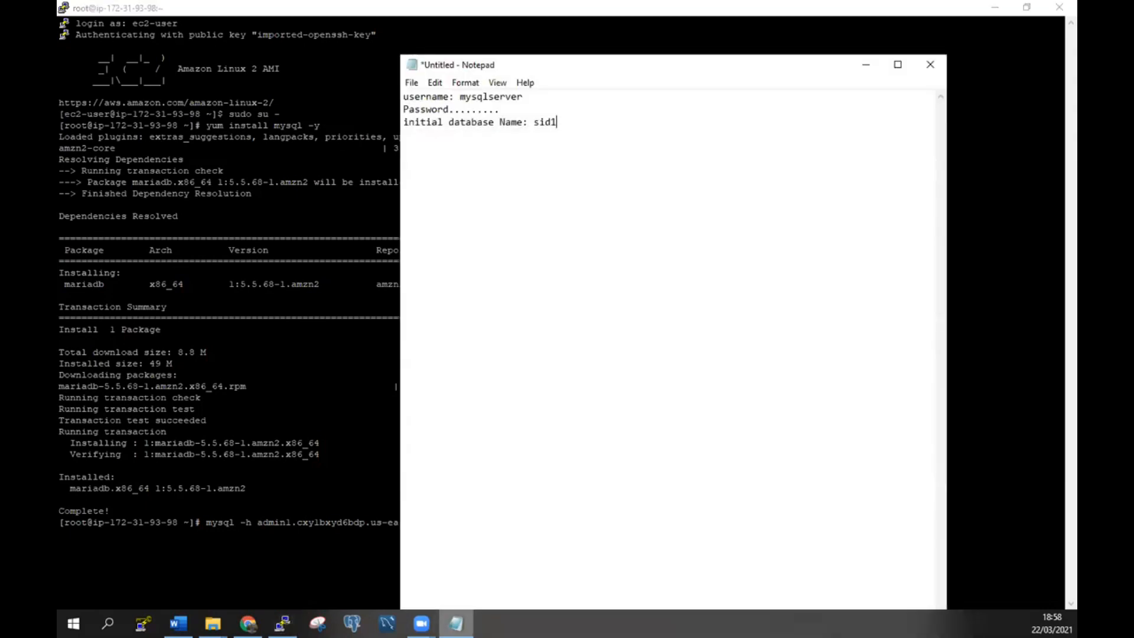
pyautogui.click(865, 64)
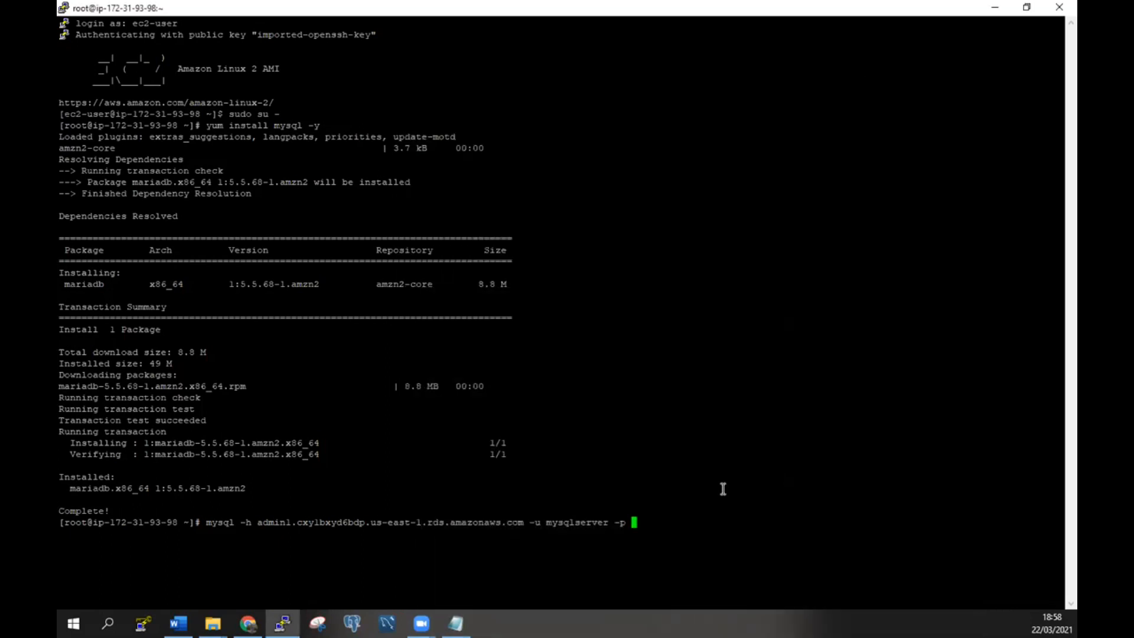
pyautogui.press('BackSpace')
pyautogui.write('sid1')
pyautogui.press('Return')
pyautogui.press('Return')
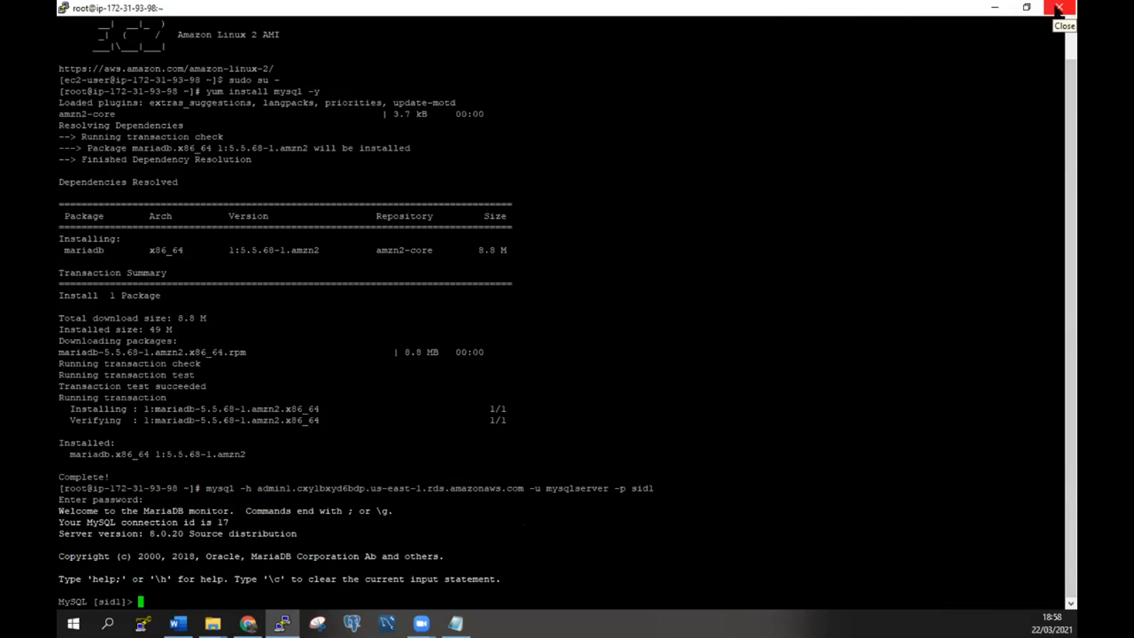
pyautogui.click(1026, 8)
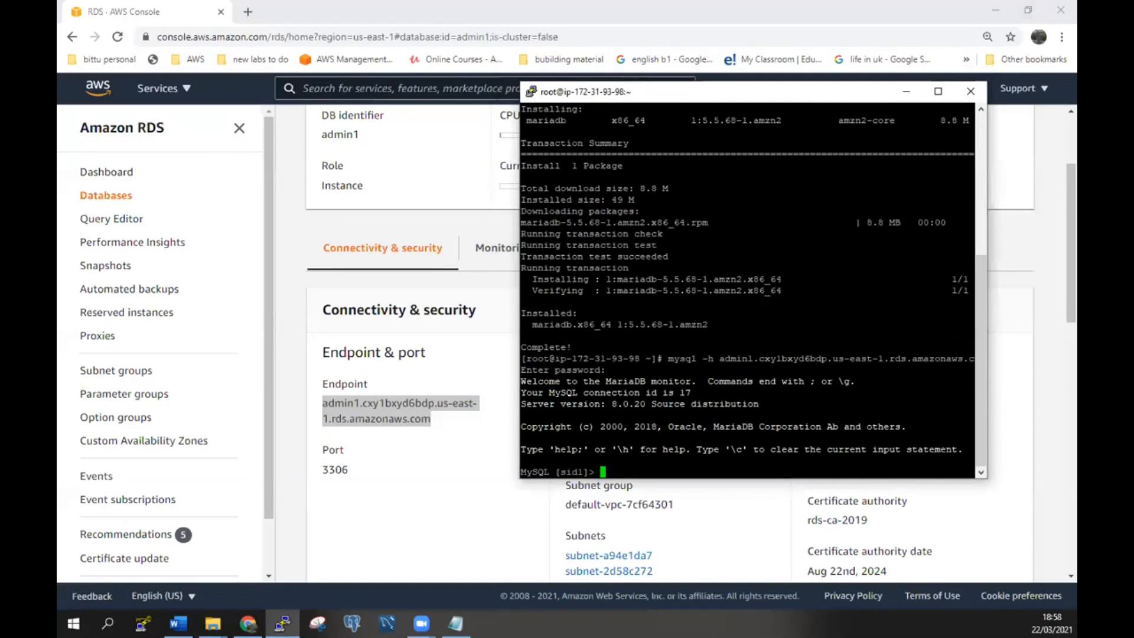
# Close the PuTTY session and start deleting admin1 from the RDS Databases list.
pyautogui.click(978, 92)
pyautogui.click(591, 363)
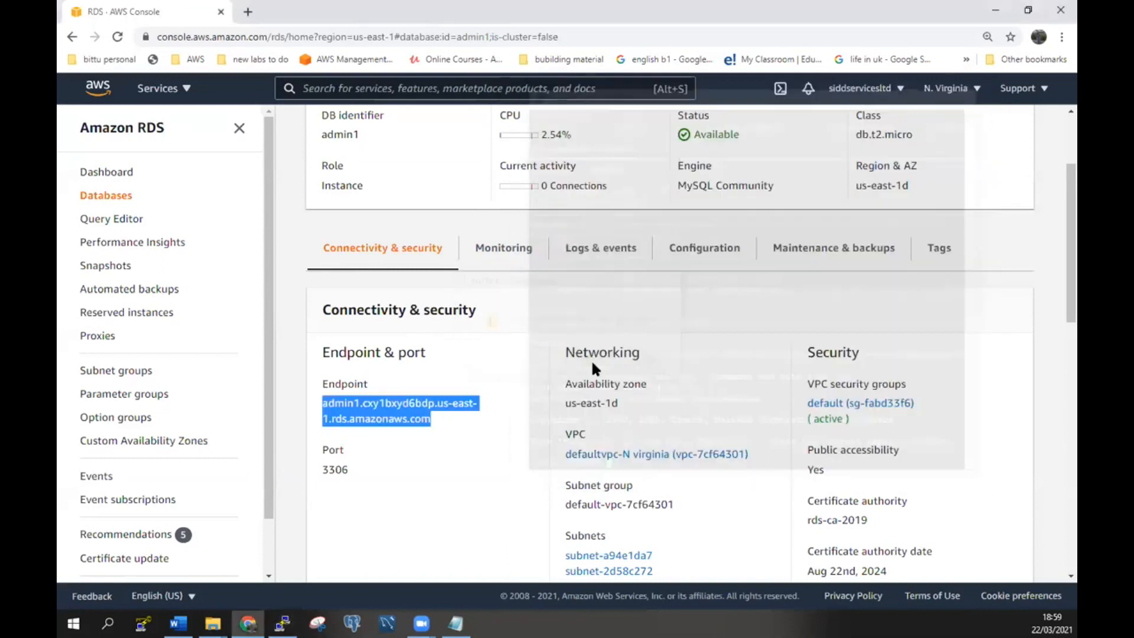
pyautogui.scroll(3, 591, 364)
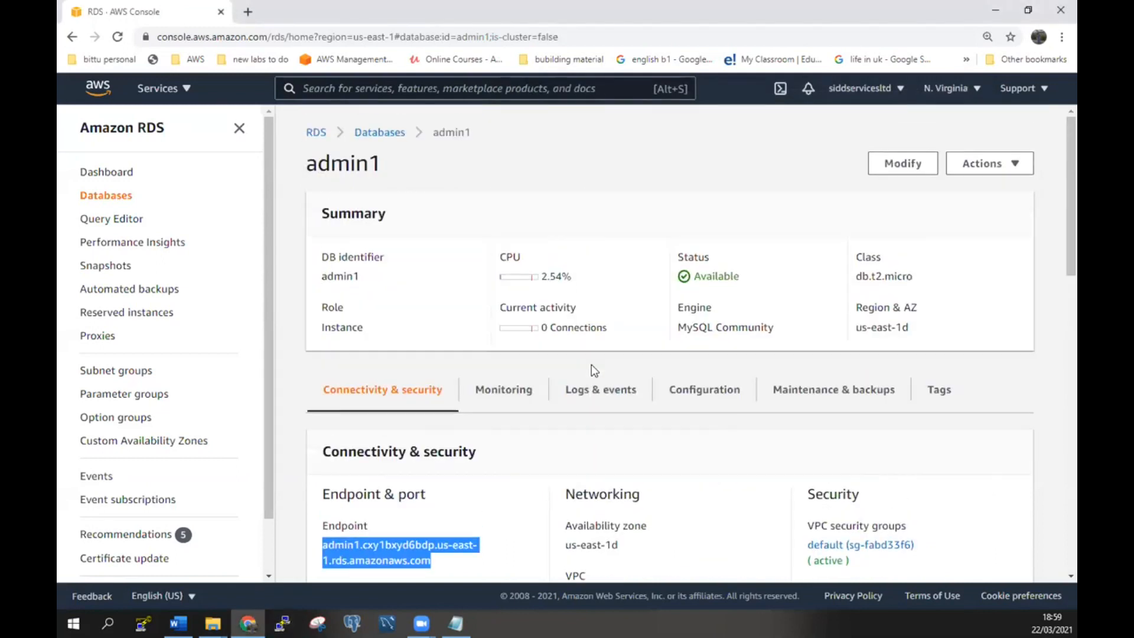
pyautogui.click(110, 196)
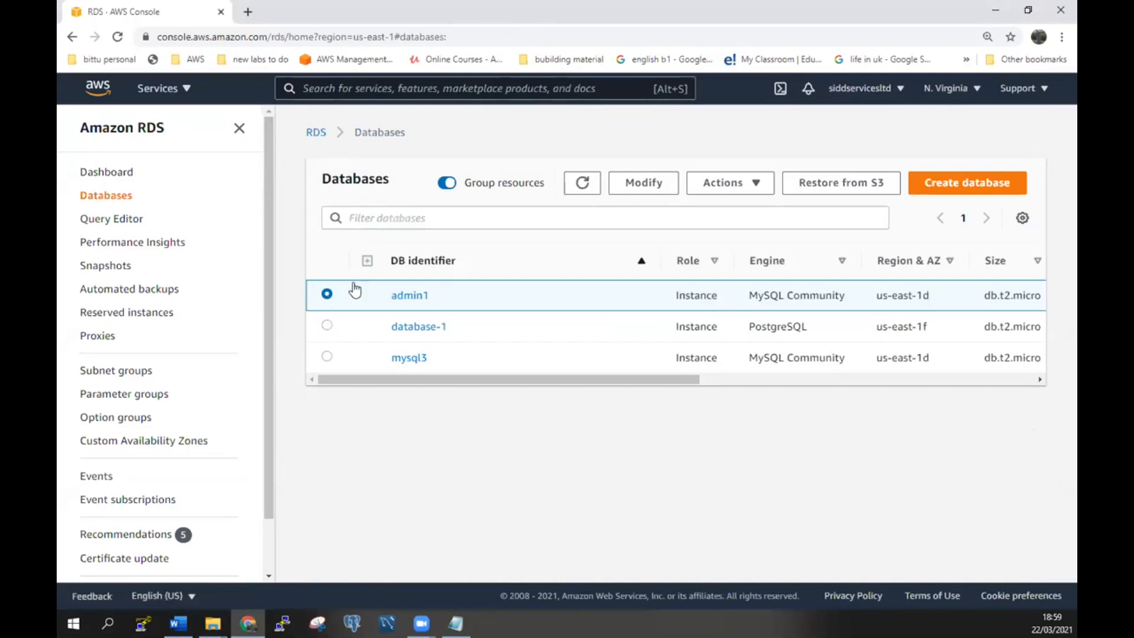
pyautogui.click(768, 185)
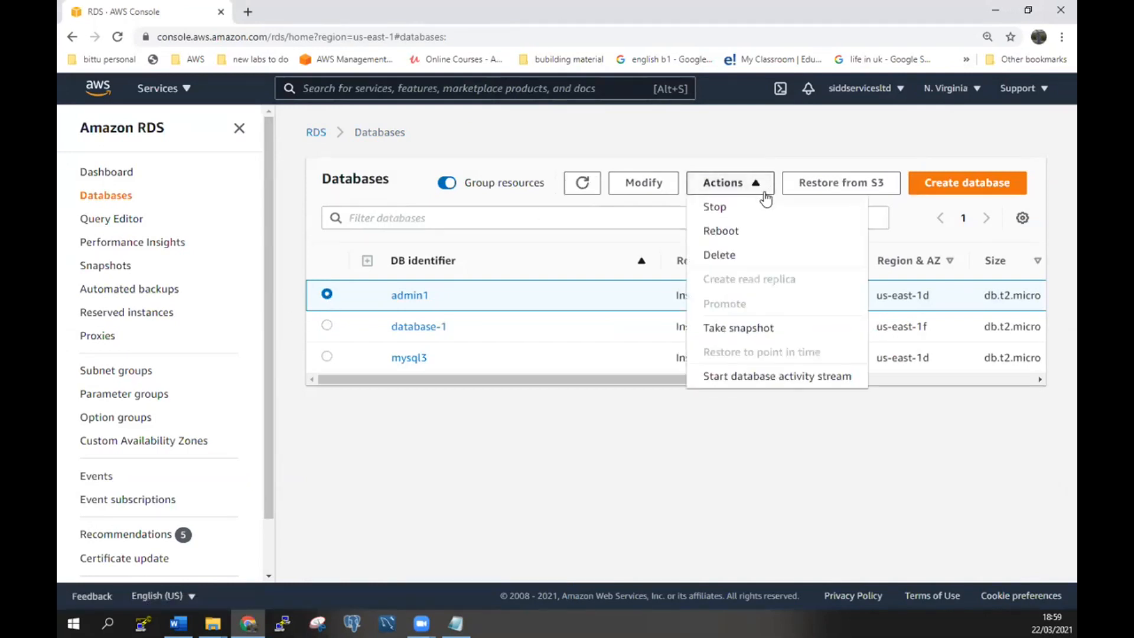
pyautogui.click(737, 257)
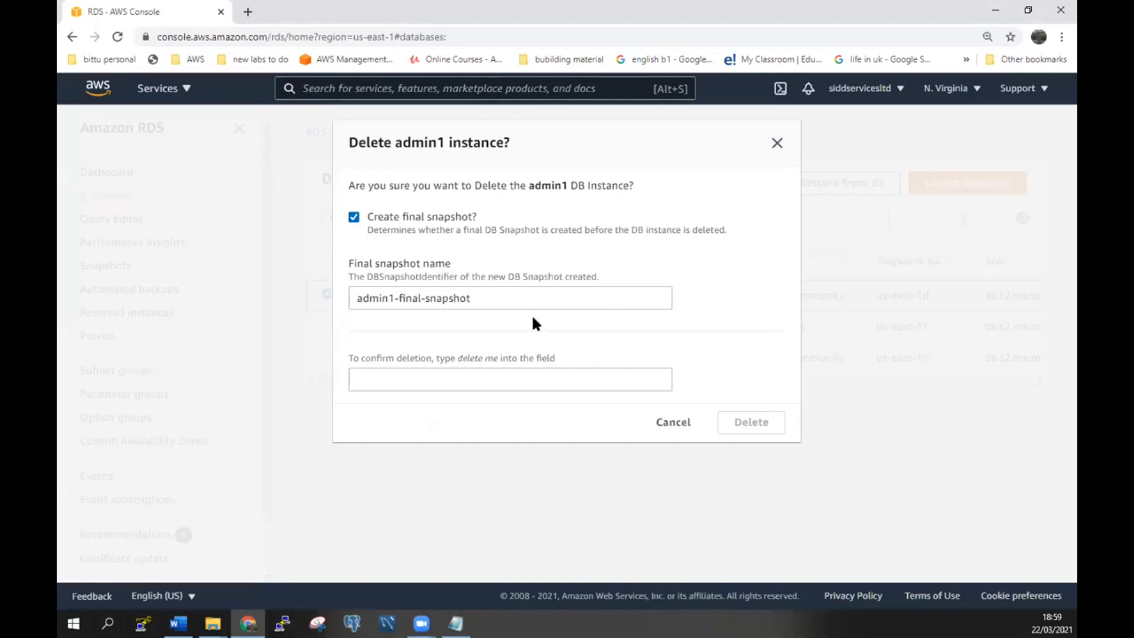
# Skip the final snapshot, acknowledge backup loss, enter 'delete me' and confirm the deletion.
pyautogui.click(357, 218)
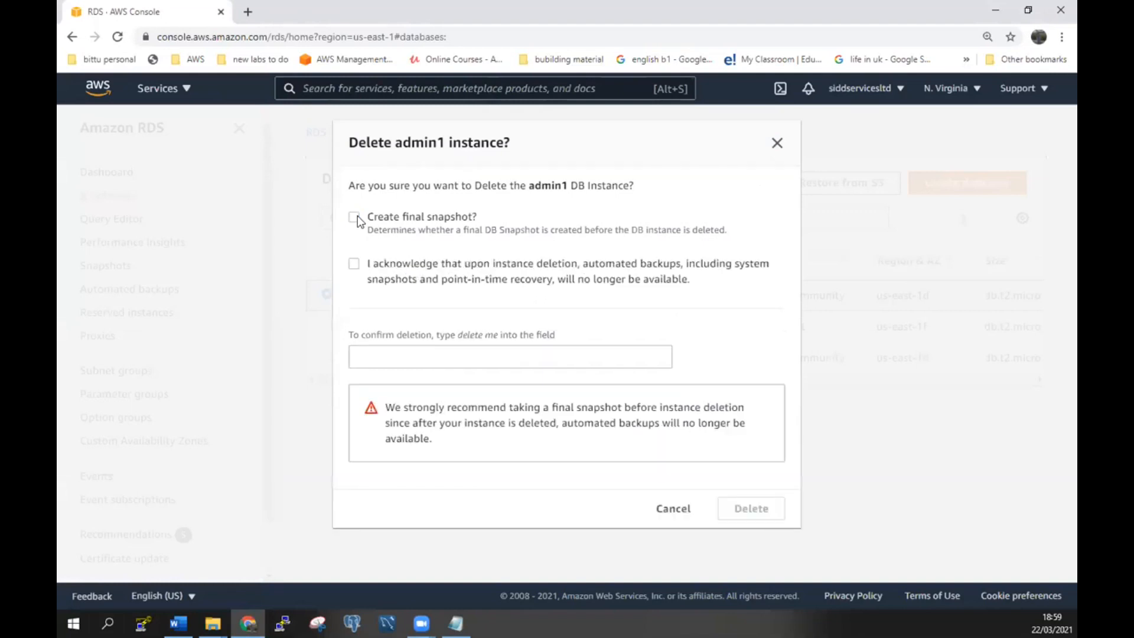
pyautogui.click(436, 353)
pyautogui.click(355, 265)
pyautogui.click(448, 356)
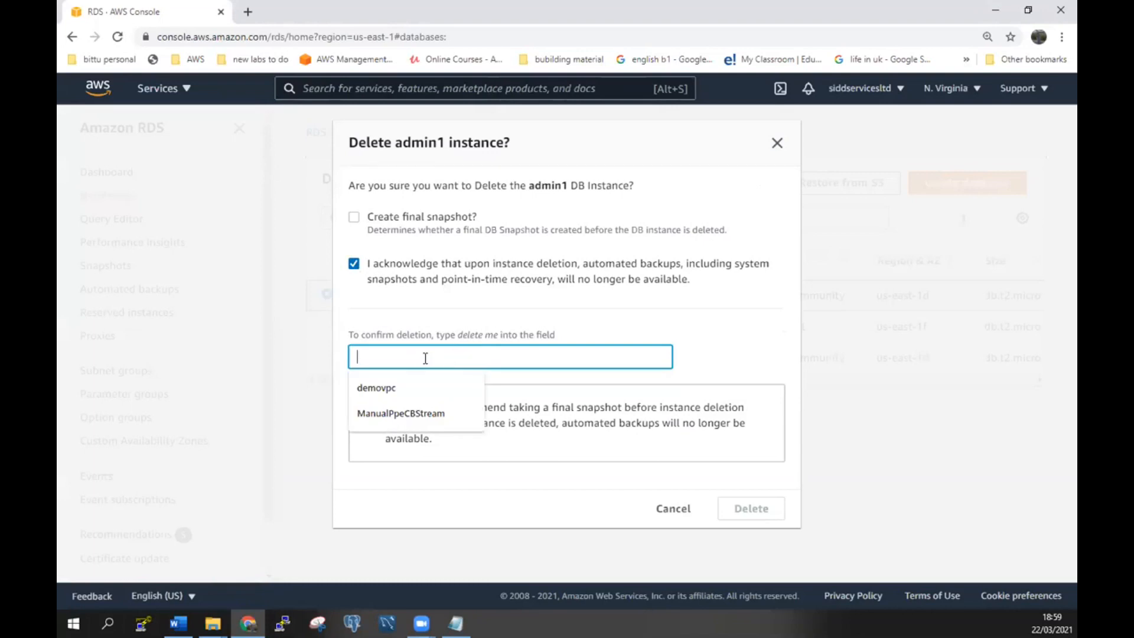
pyautogui.write('de')
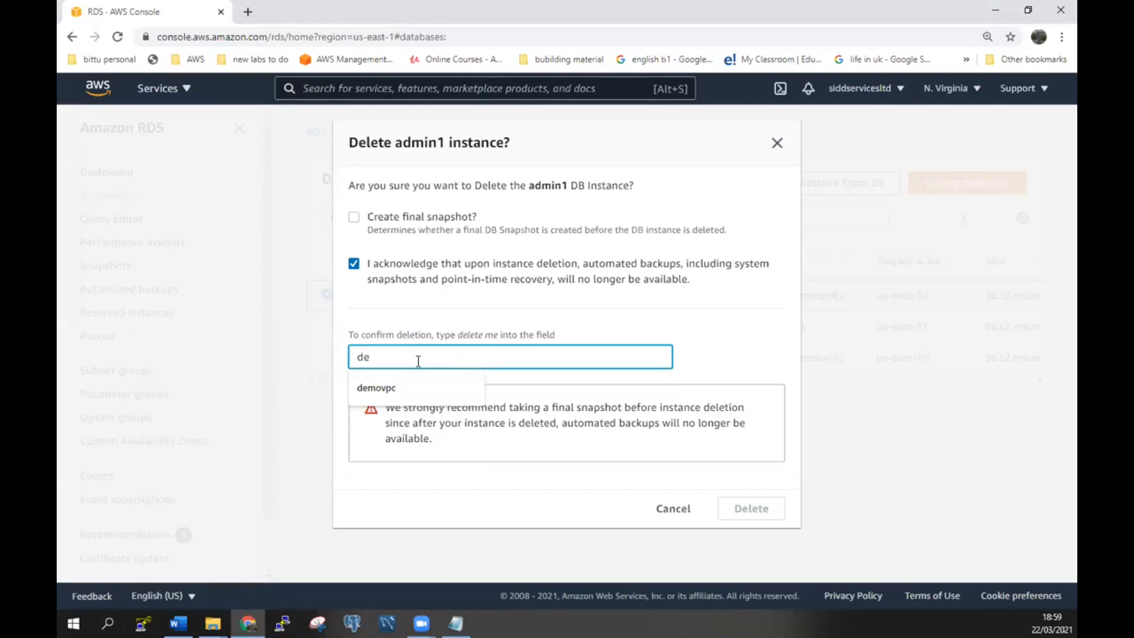
pyautogui.write('lete ')
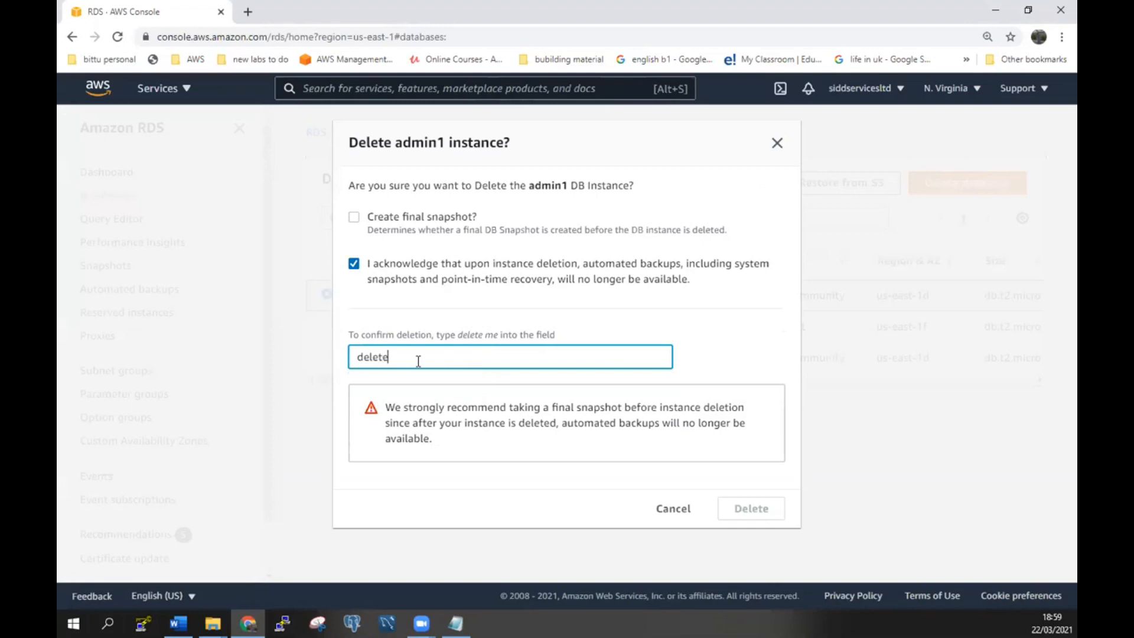
pyautogui.write('me')
pyautogui.click(752, 516)
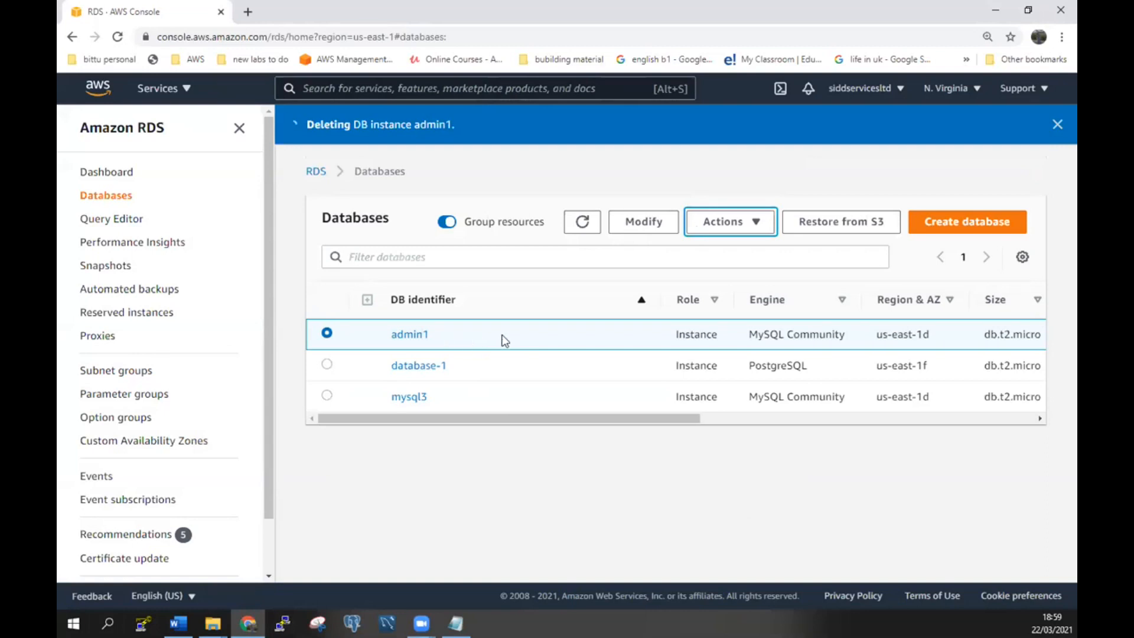
# Select sidvirginia among the running EC2 instances and terminate it via Instance state.
pyautogui.click(157, 90)
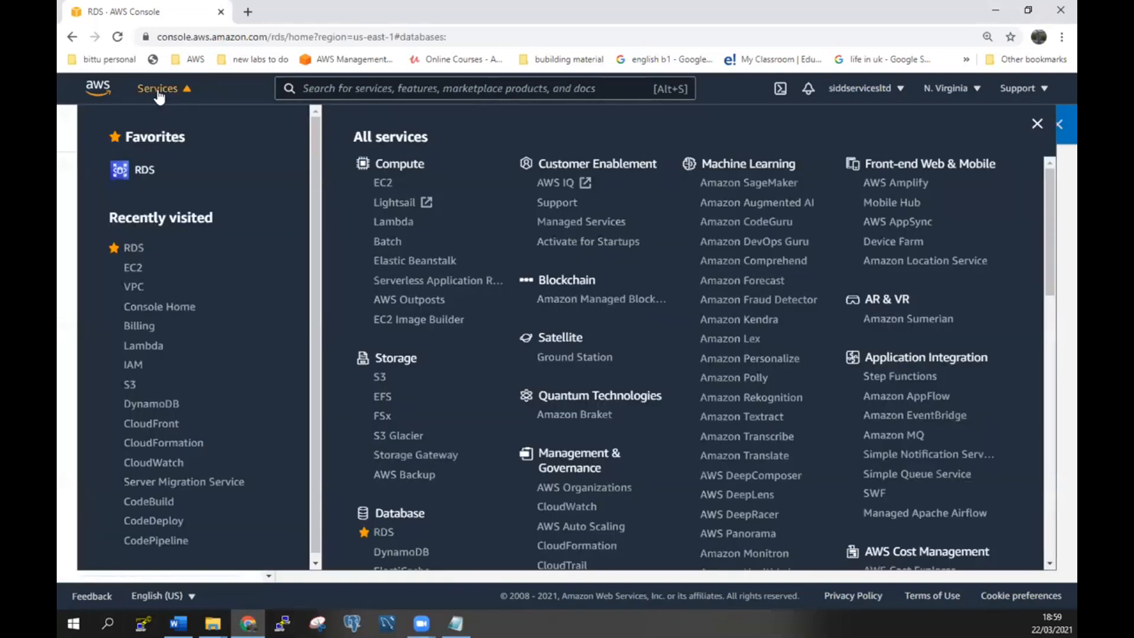
pyautogui.click(139, 272)
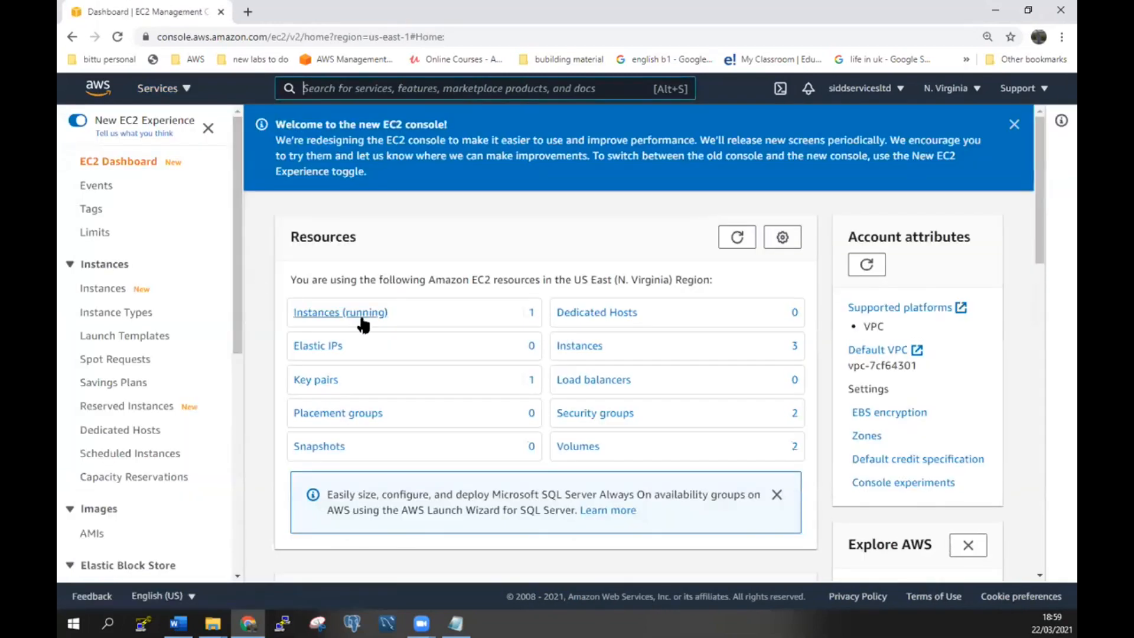
pyautogui.click(362, 316)
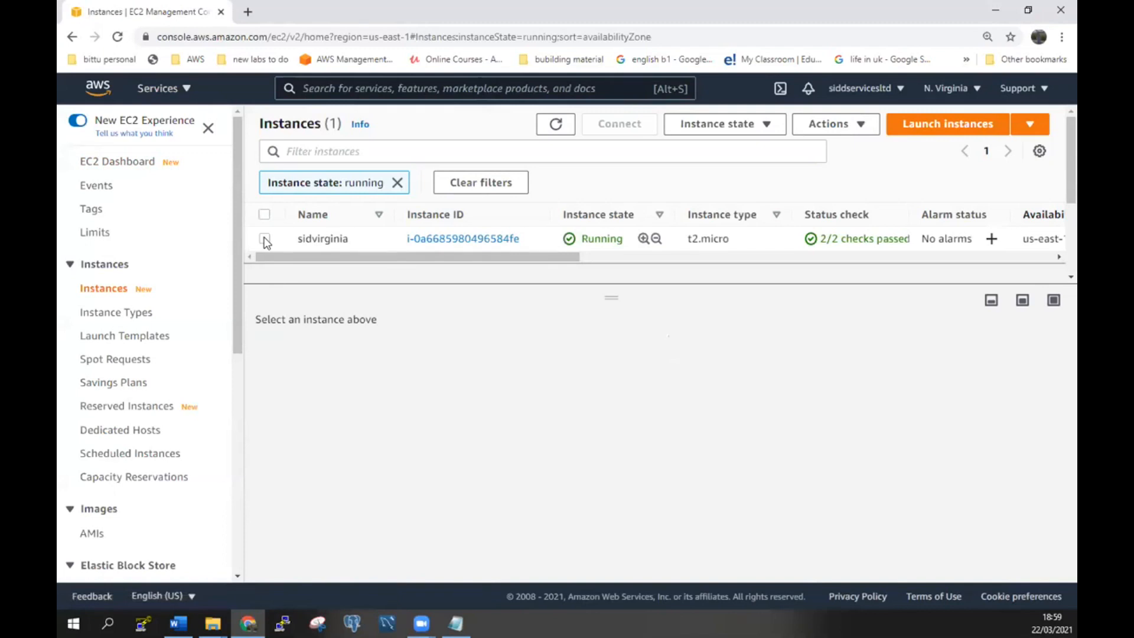
pyautogui.click(265, 239)
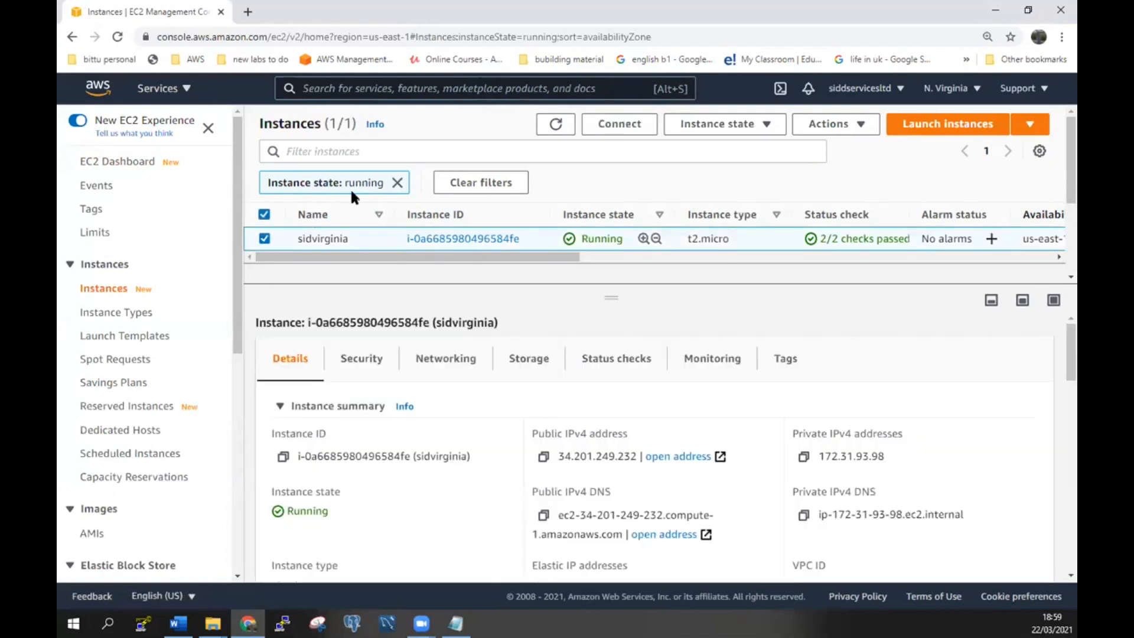
pyautogui.click(738, 124)
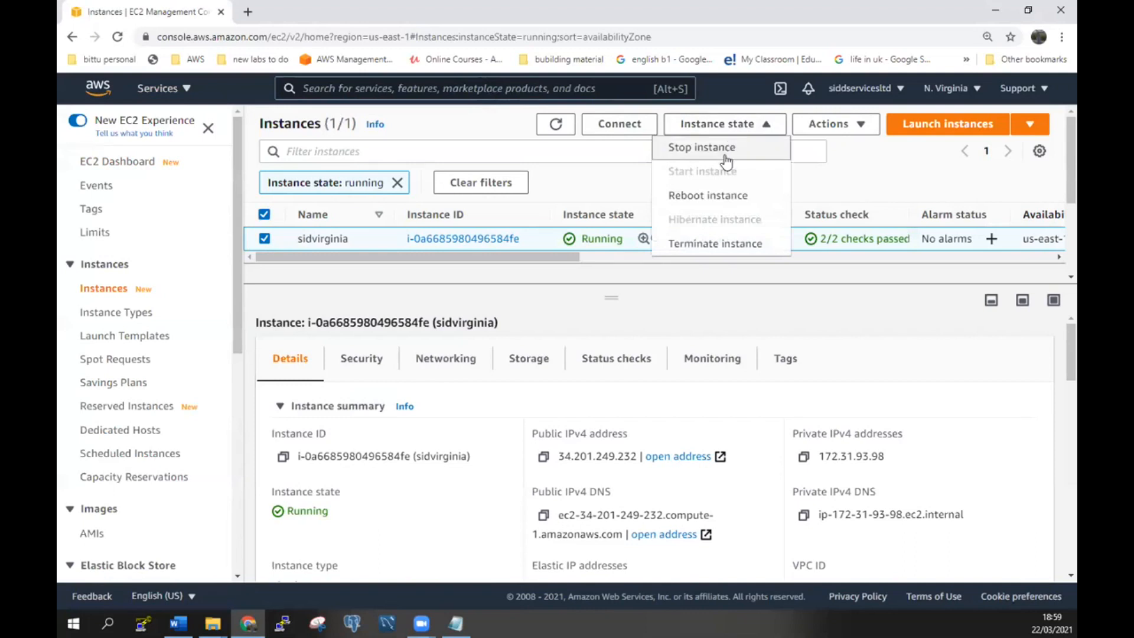
pyautogui.click(731, 246)
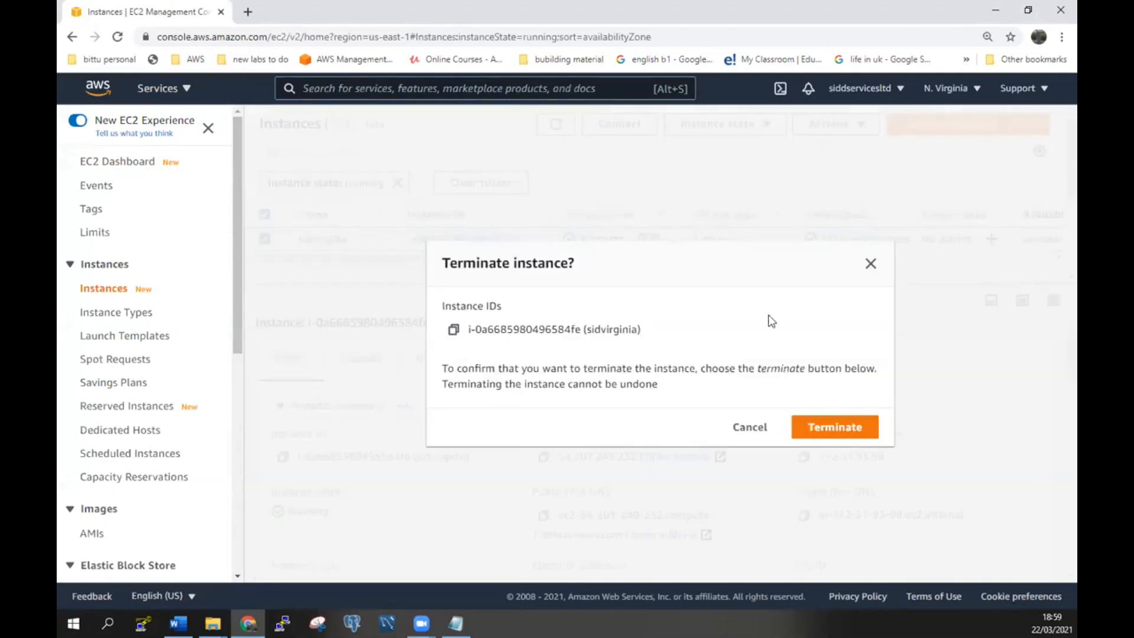
pyautogui.click(844, 436)
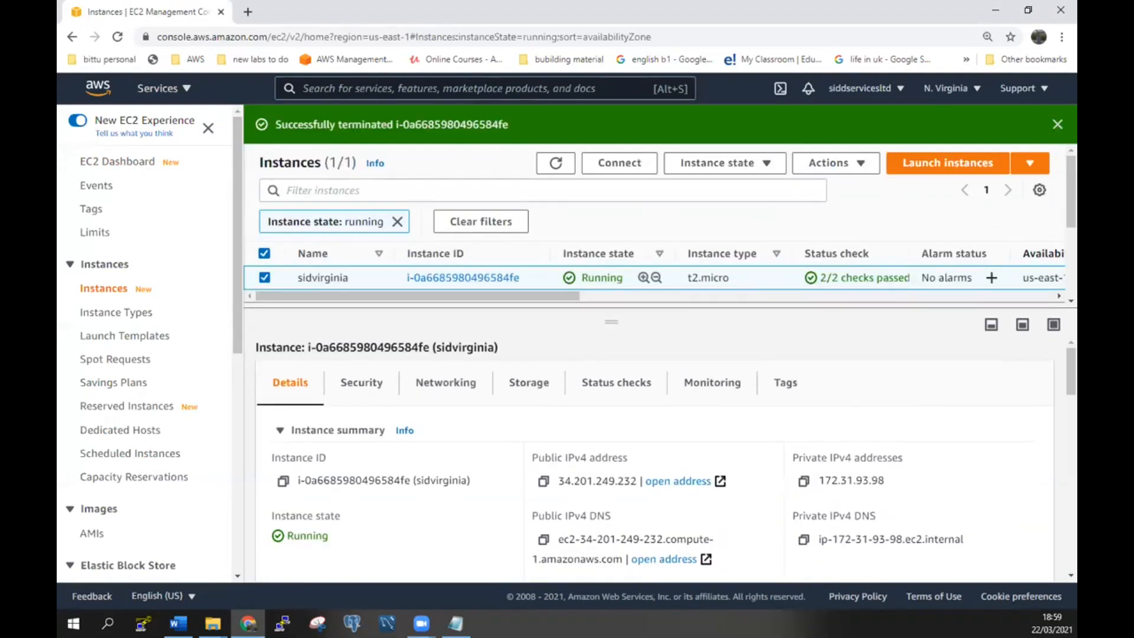